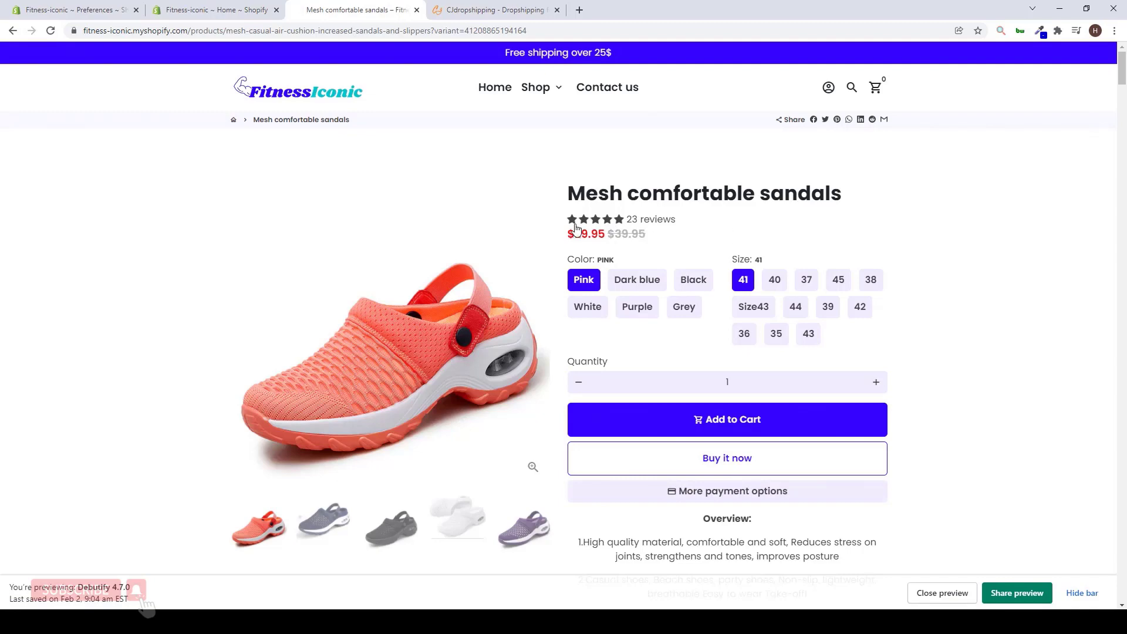
# Step: Examine the customer reviews on the Mesh comfortable sandals product page, including an enlarged customer photo
pyautogui.scroll(-15, 584, 225)
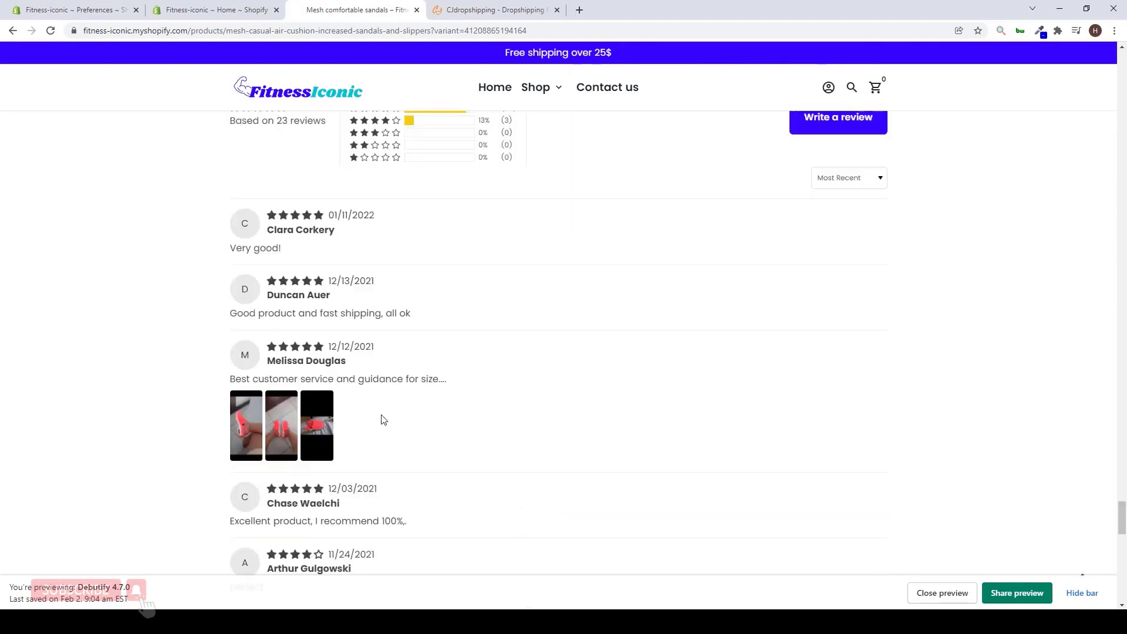
pyautogui.scroll(4, 411, 311)
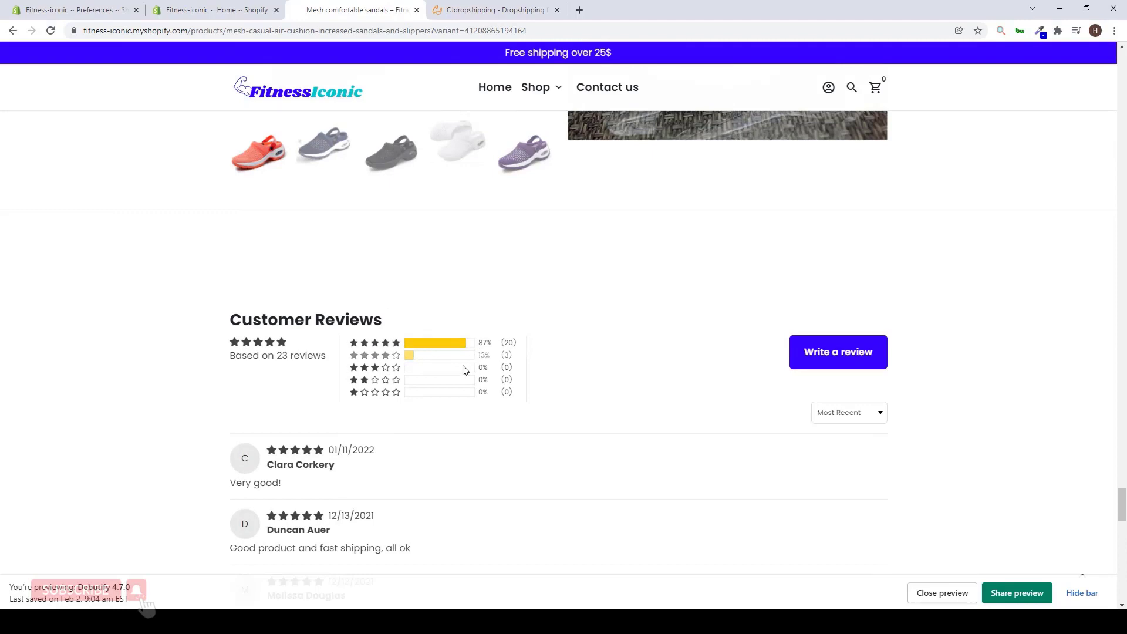
pyautogui.scroll(-3, 390, 415)
pyautogui.scroll(-2, 365, 413)
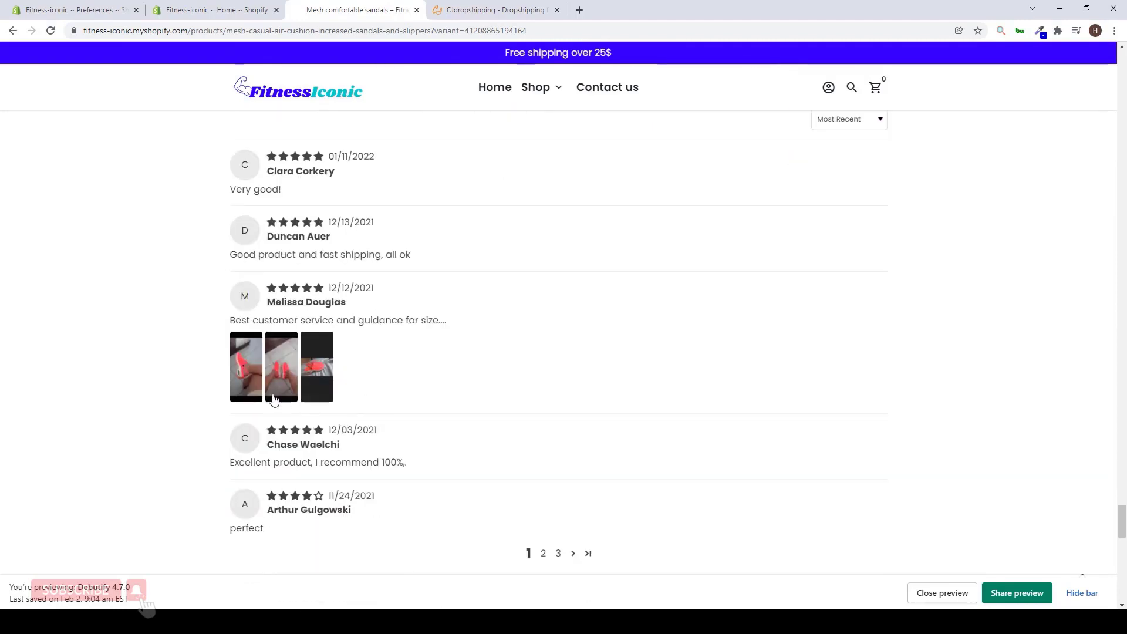
pyautogui.click(247, 379)
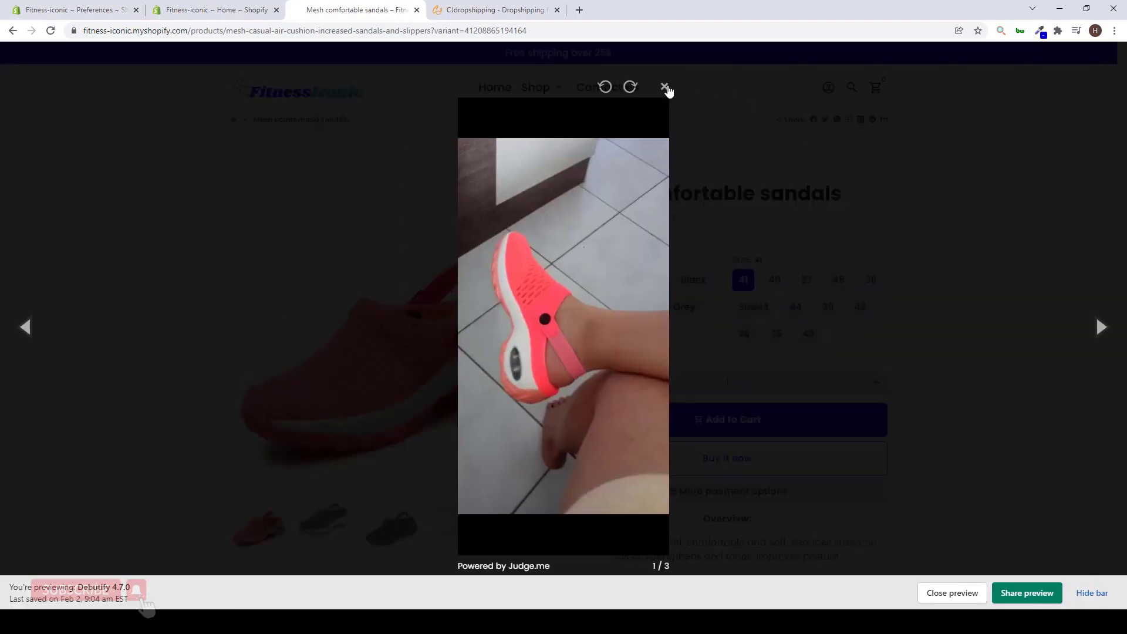
pyautogui.click(666, 88)
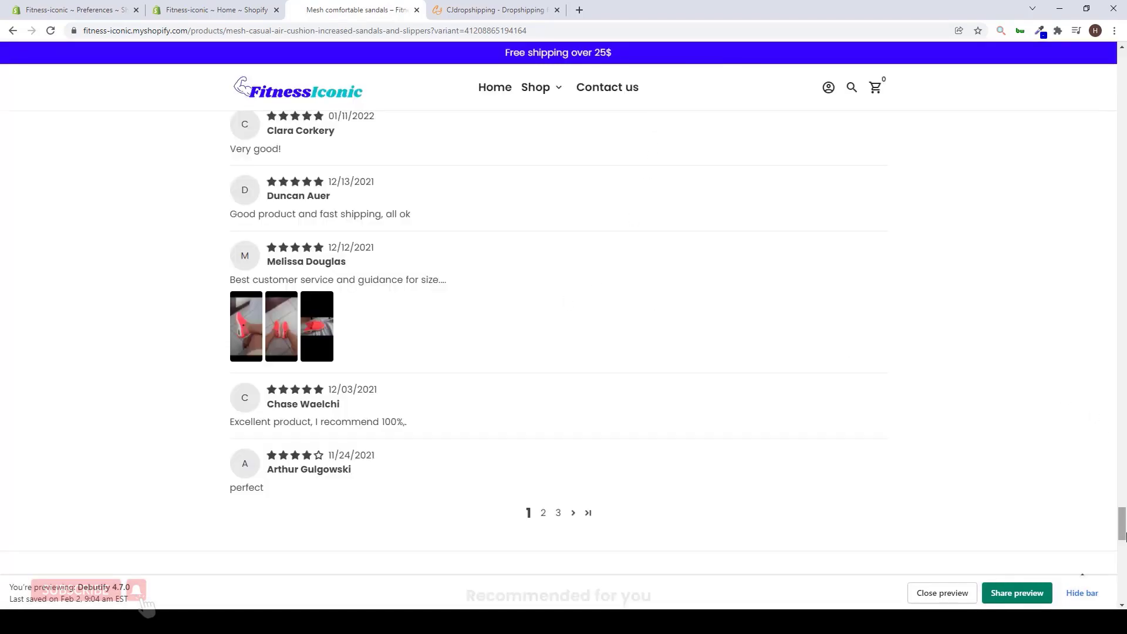
pyautogui.moveTo(1123, 534); pyautogui.dragTo(1120, 65)
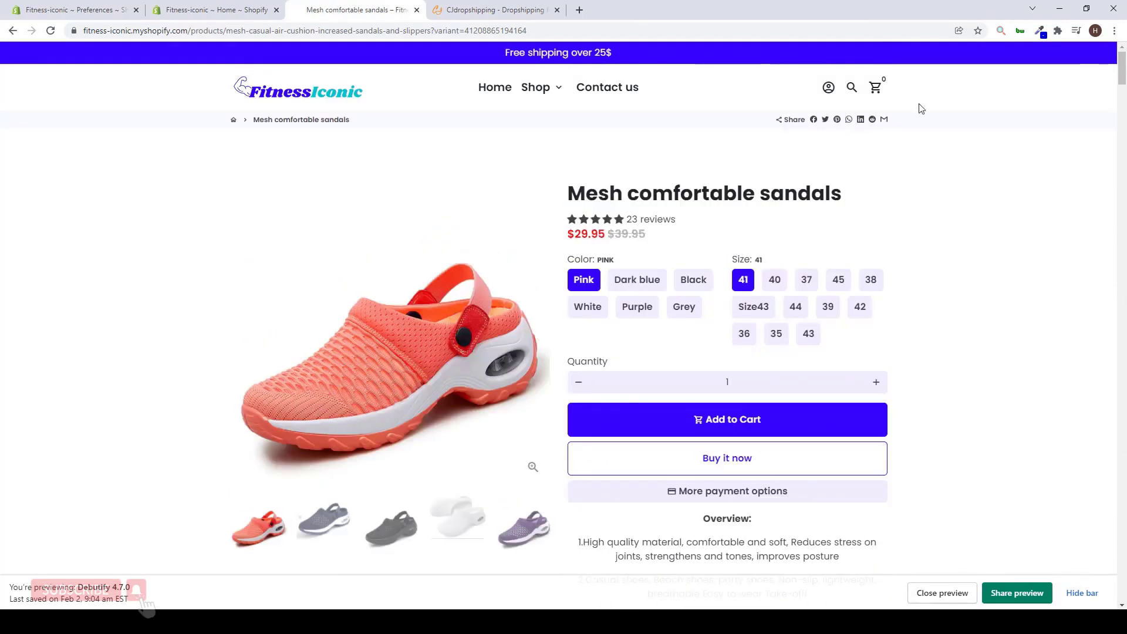
# Step: Go to the store admin's installed apps and open the Shopify App Store from there
pyautogui.click(250, 11)
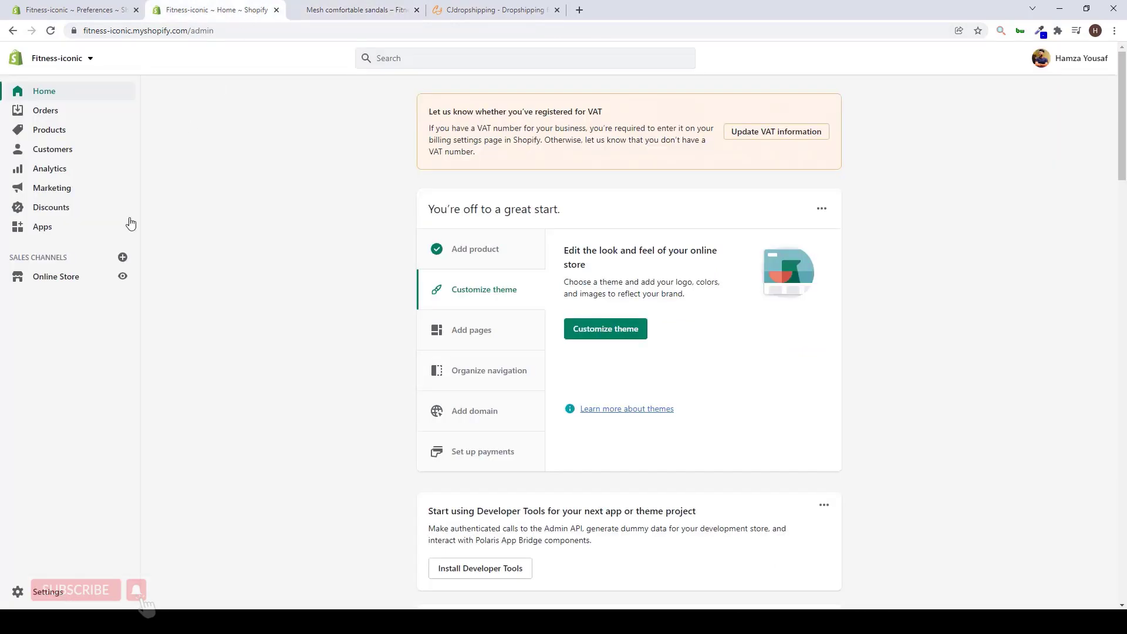
pyautogui.click(64, 234)
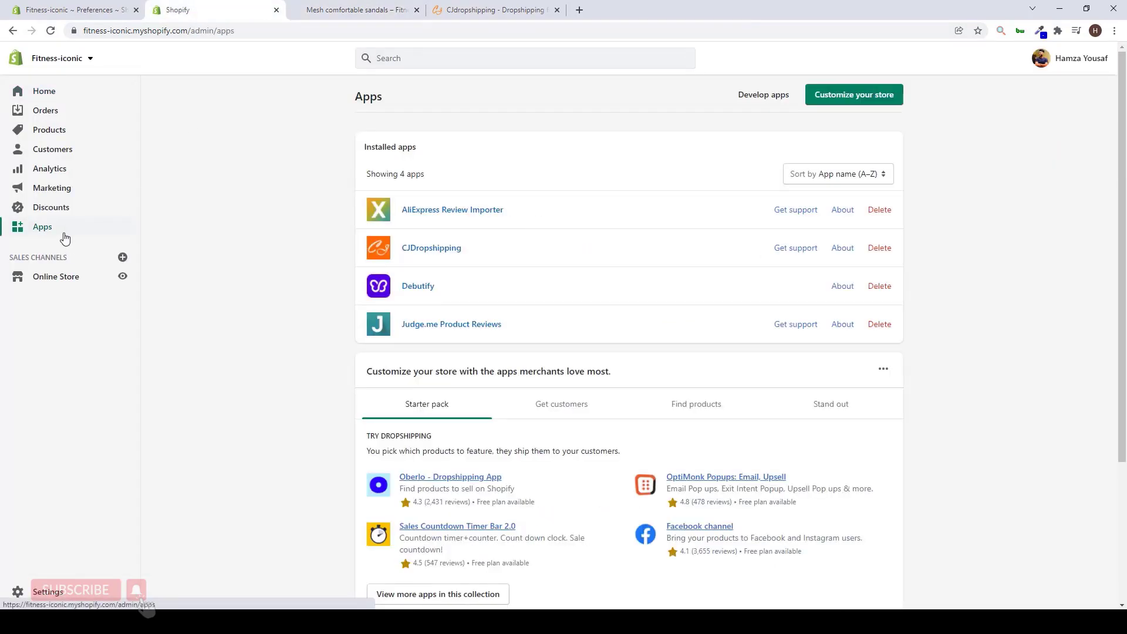
pyautogui.click(849, 97)
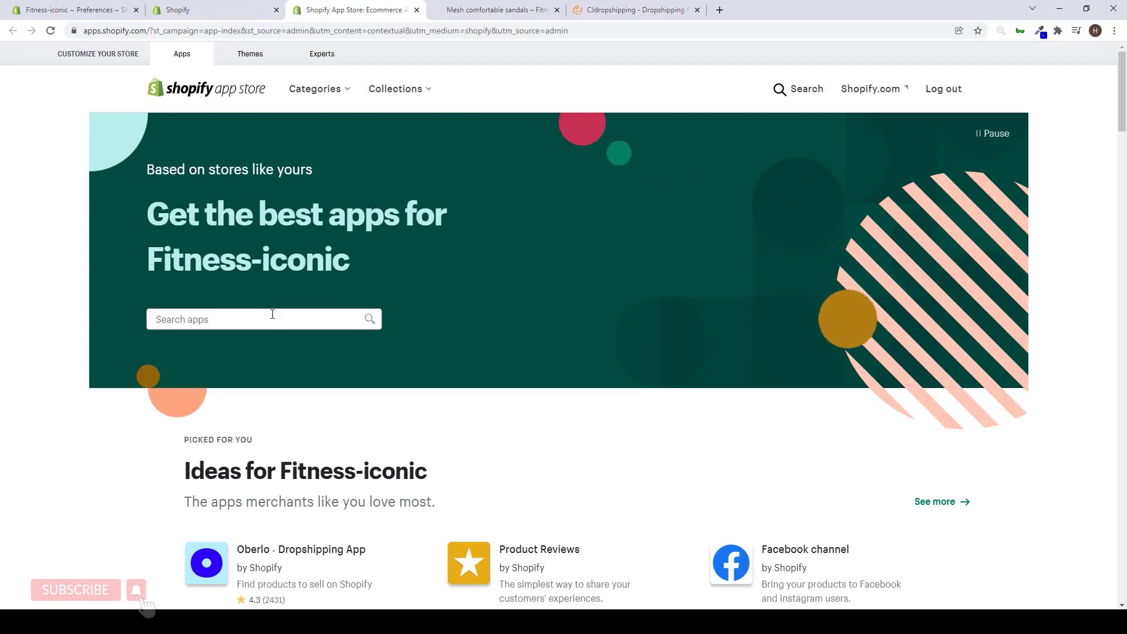
# Step: Search the app store for "reconvert"
pyautogui.click(273, 317)
pyautogui.write('re')
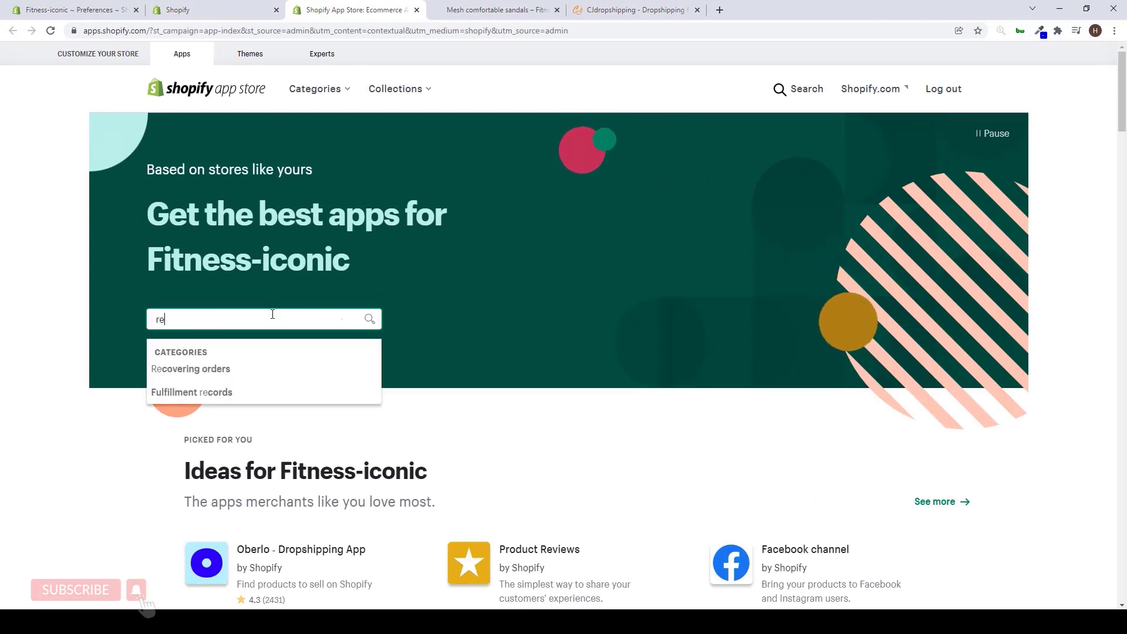
pyautogui.write('com')
pyautogui.press('BackSpace')
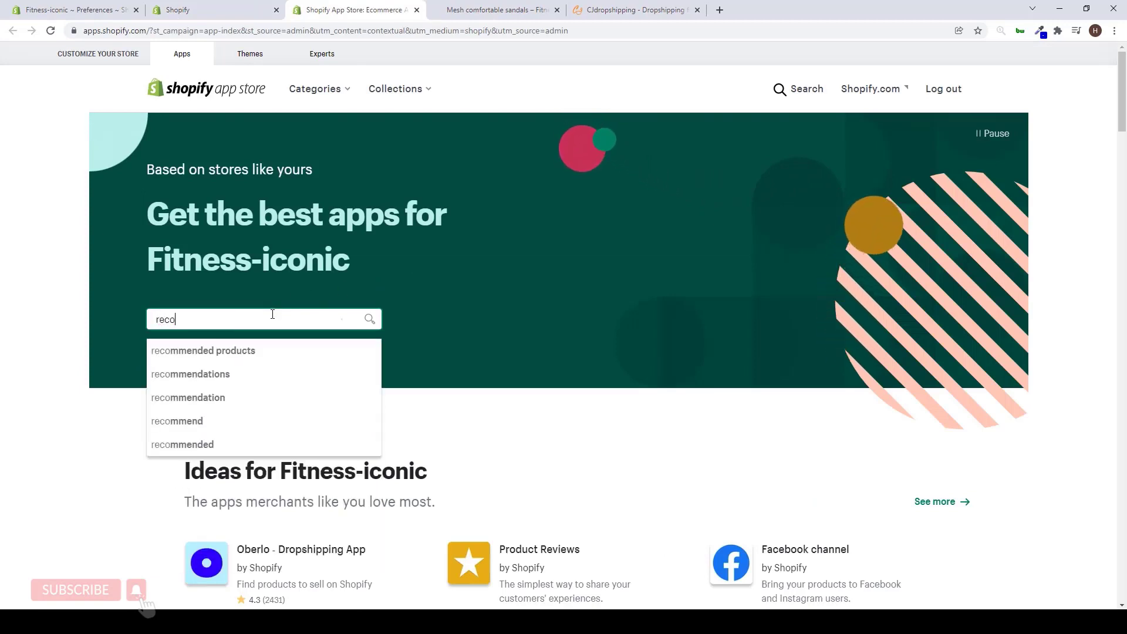
pyautogui.write('nvert')
pyautogui.press('Return')
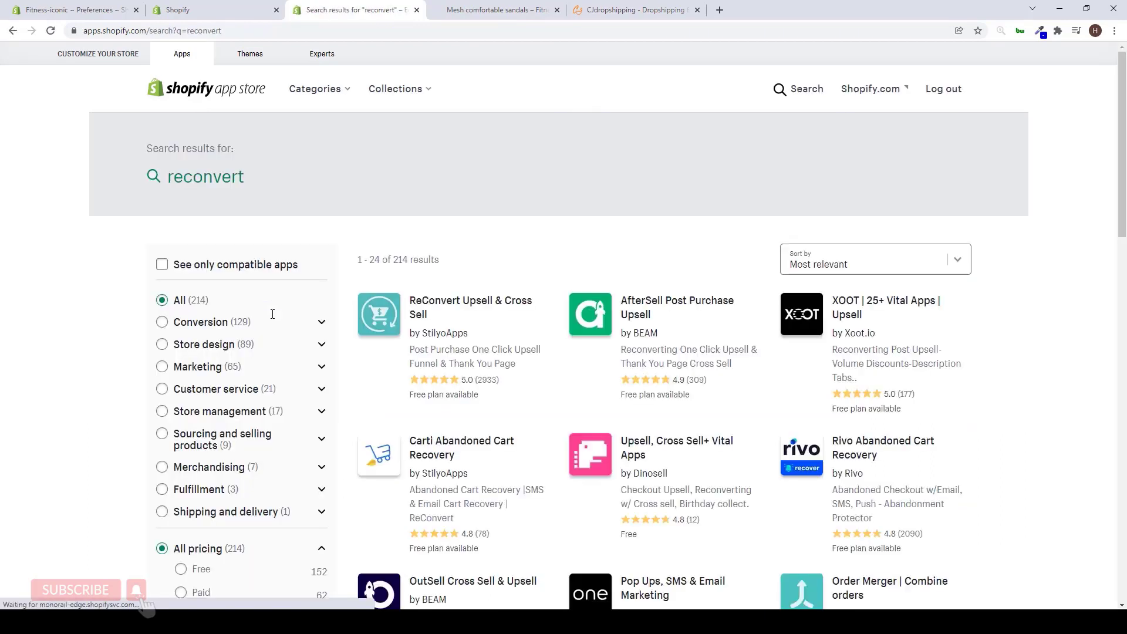
# Step: Add the ReConvert Upsell & Cross Sell app to the Fitness-iconic store and authorize its installation
pyautogui.click(395, 308)
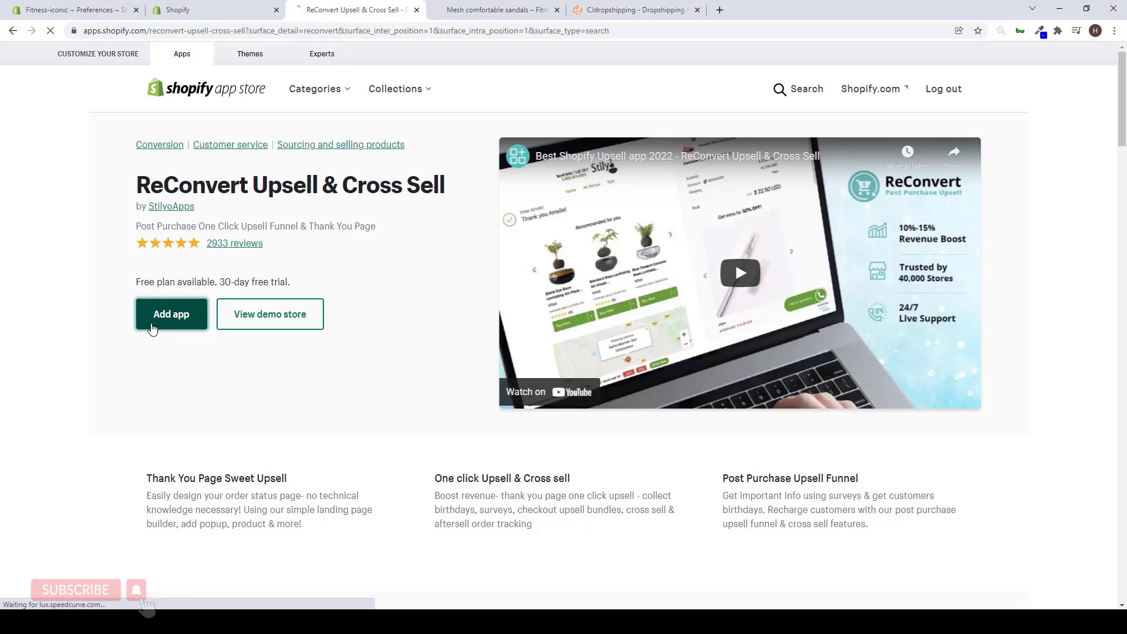
pyautogui.click(171, 316)
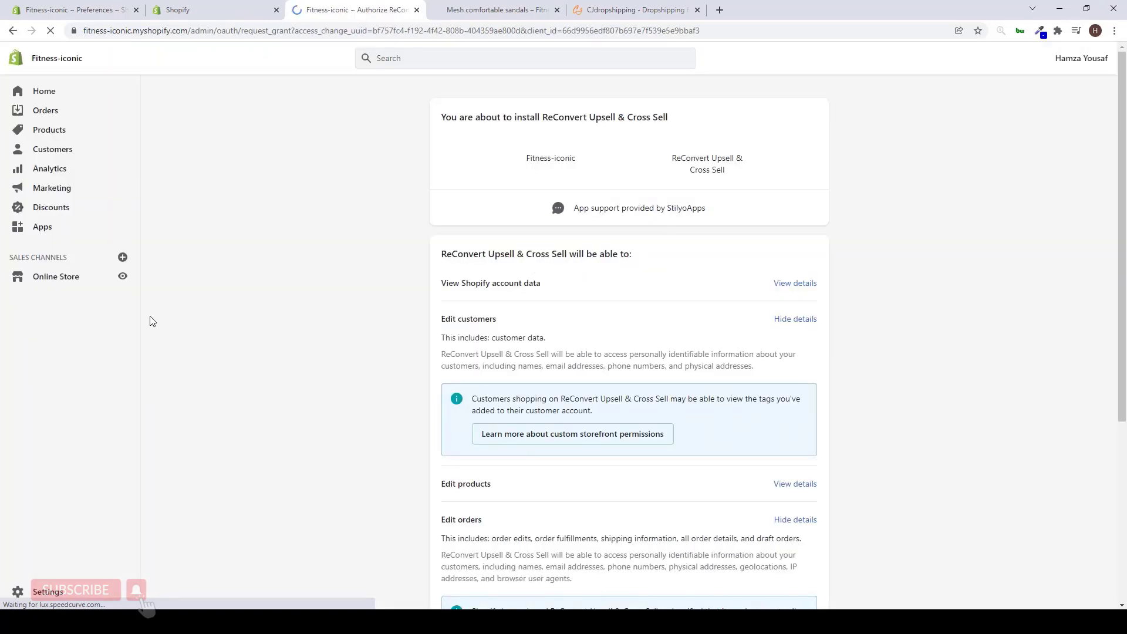
pyautogui.scroll(-5, 566, 445)
pyautogui.click(783, 558)
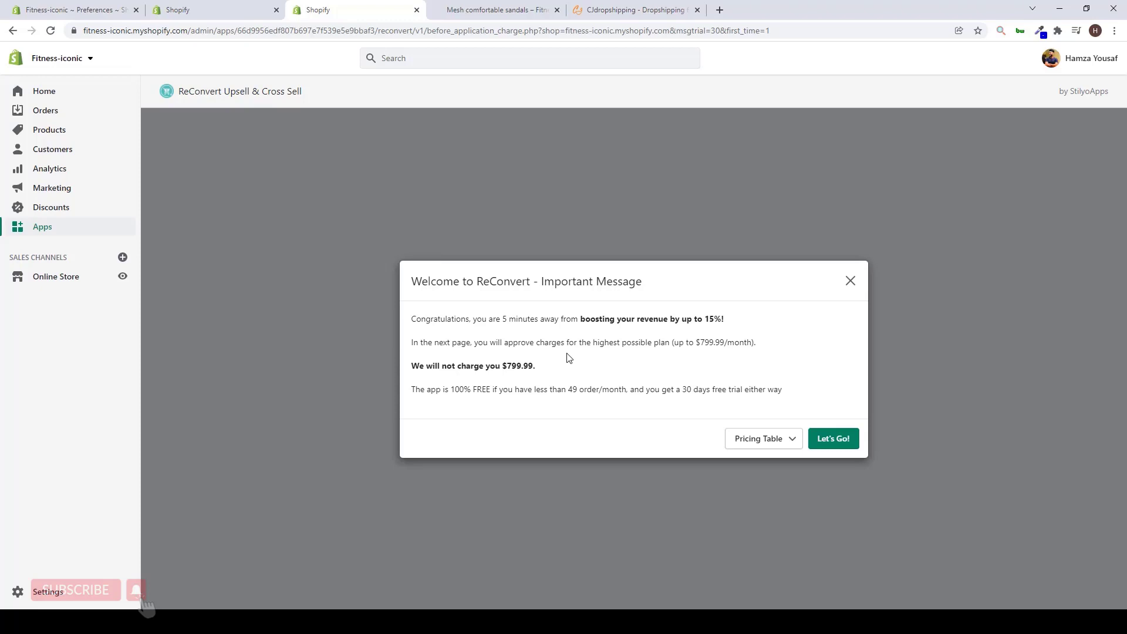
# Step: Accept the ReConvert welcome message, show the credit card payment option and approve the app subscription
pyautogui.click(822, 441)
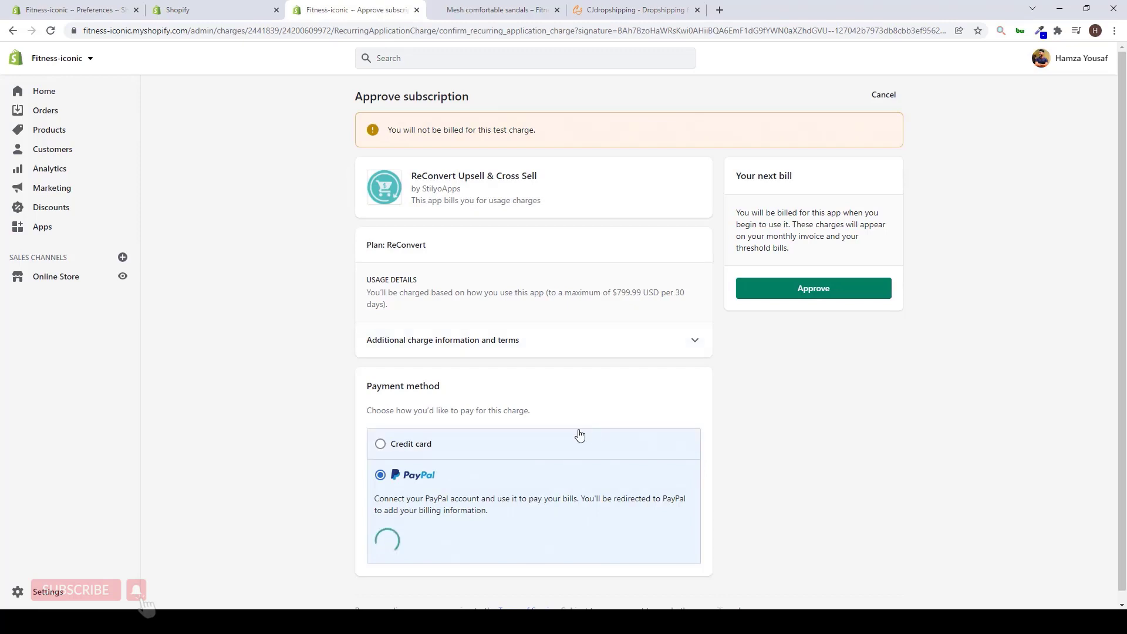
pyautogui.click(413, 446)
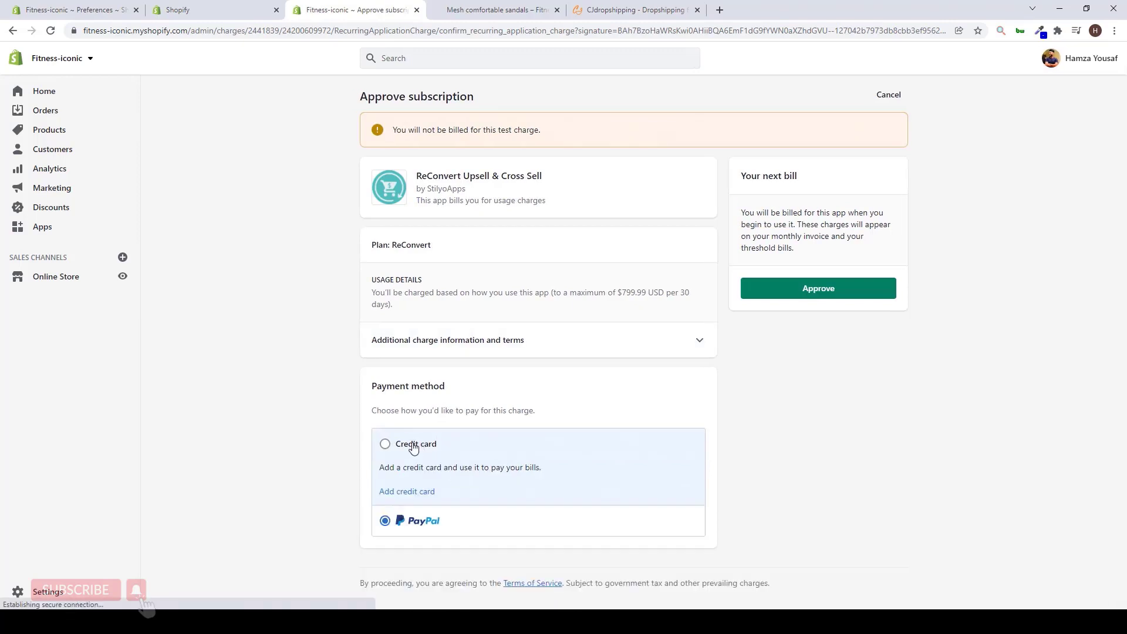
pyautogui.click(807, 292)
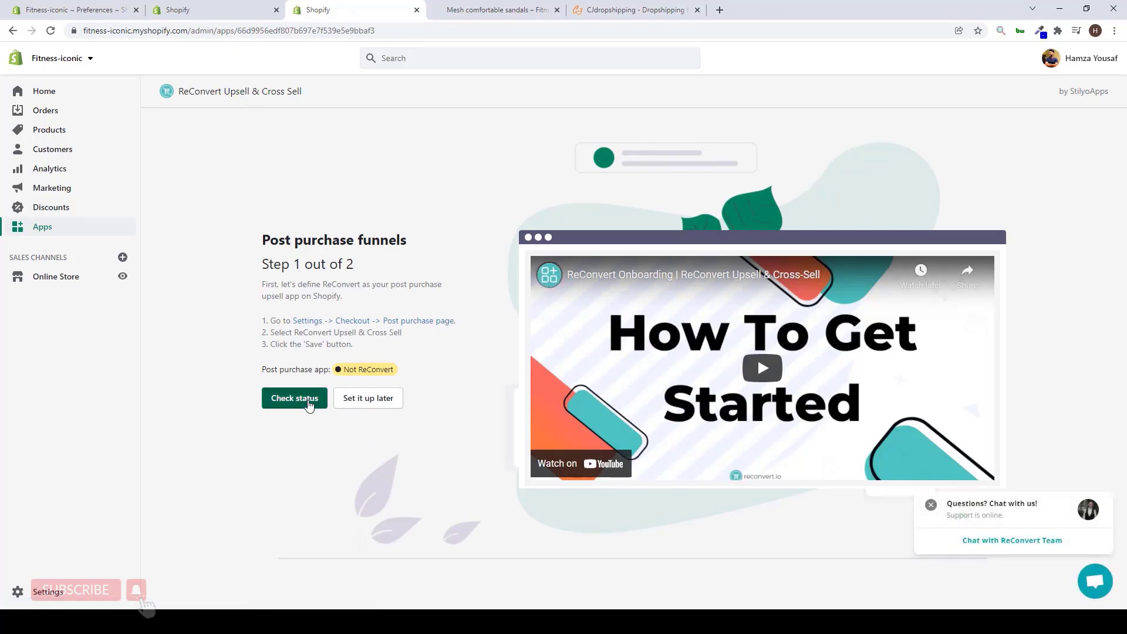
# Step: Check ReConvert's post purchase app status and postpone that setup step
pyautogui.rightClick(309, 405)
pyautogui.click(309, 405)
pyautogui.click(270, 398)
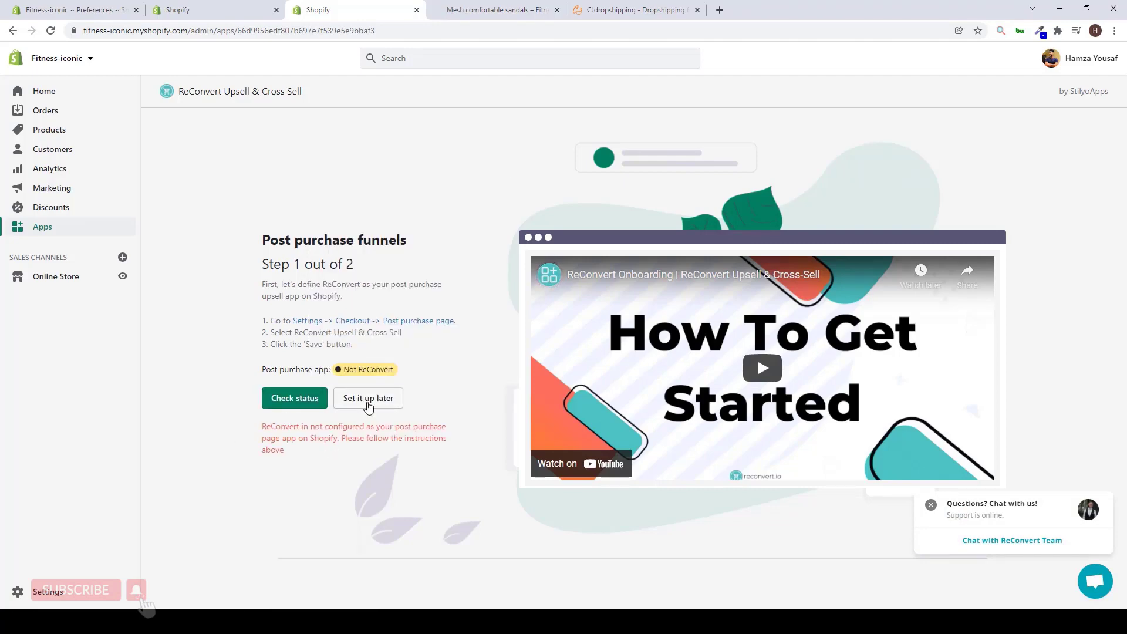
pyautogui.click(368, 399)
pyautogui.click(704, 379)
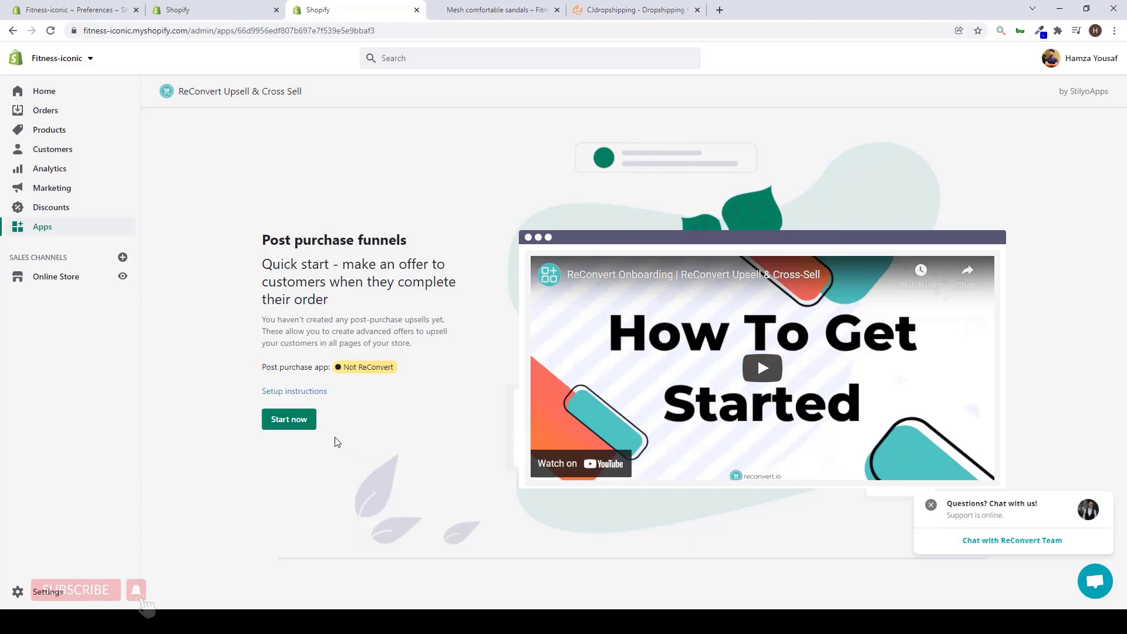
# Step: Start a post purchase funnel manually, using the Empty funnel template instead of the Conversion monster funnel
pyautogui.click(311, 424)
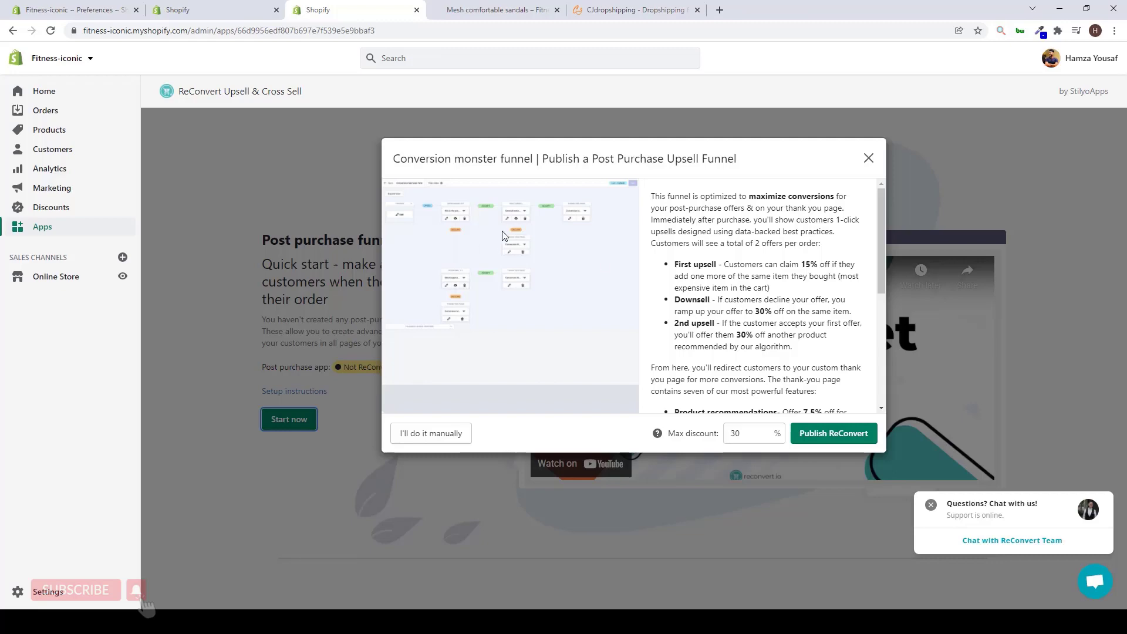
pyautogui.click(869, 158)
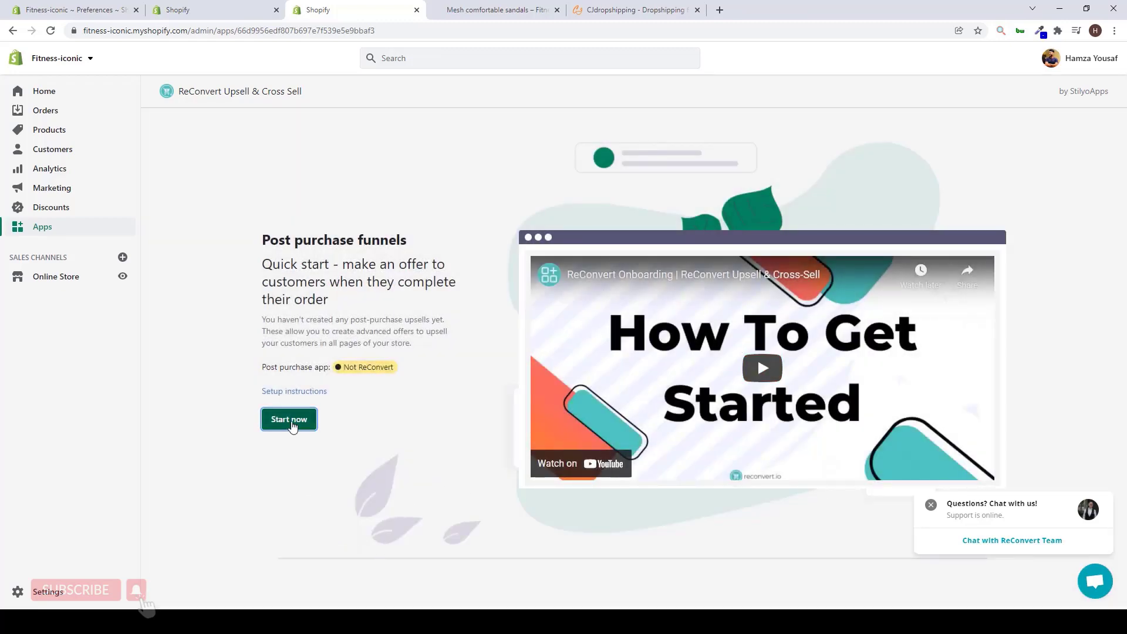
pyautogui.click(291, 424)
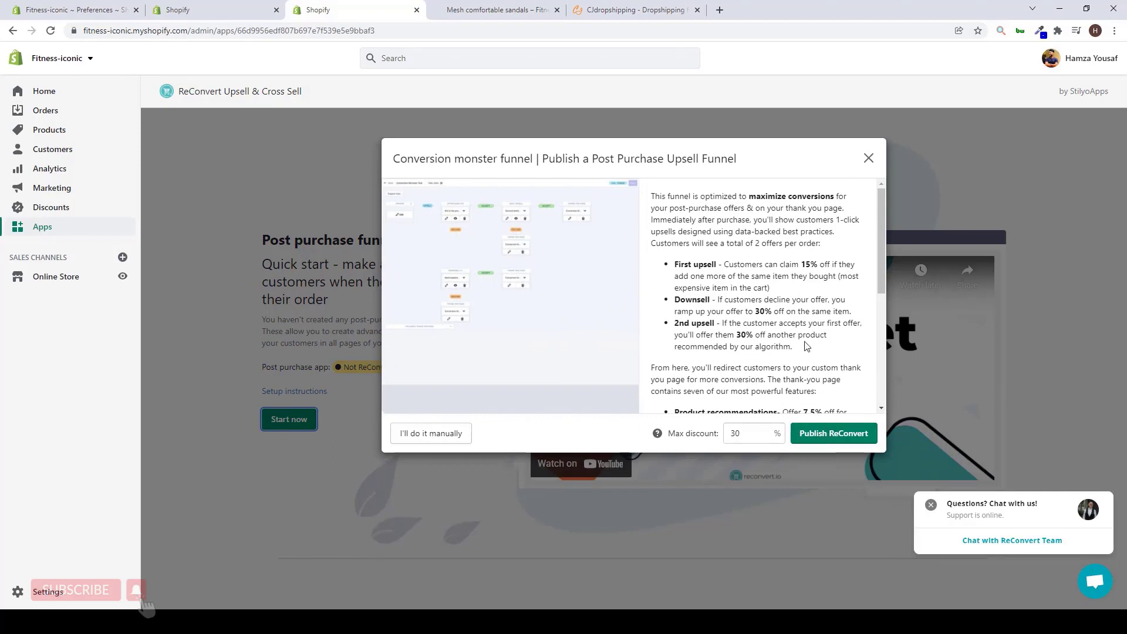
pyautogui.scroll(-5, 763, 323)
pyautogui.click(422, 434)
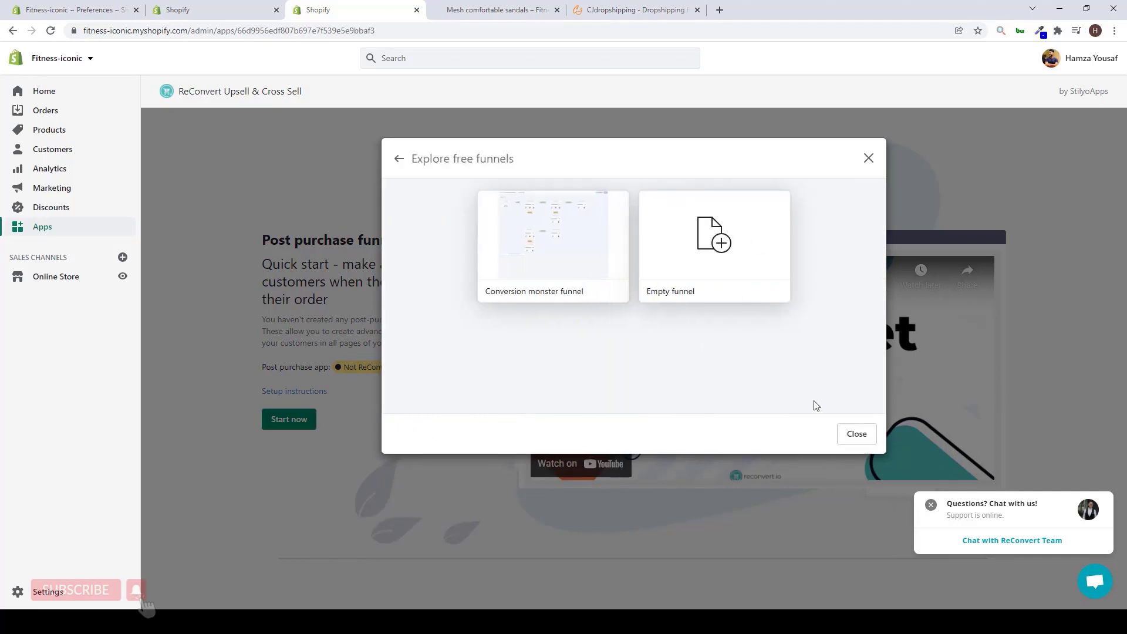
pyautogui.click(699, 254)
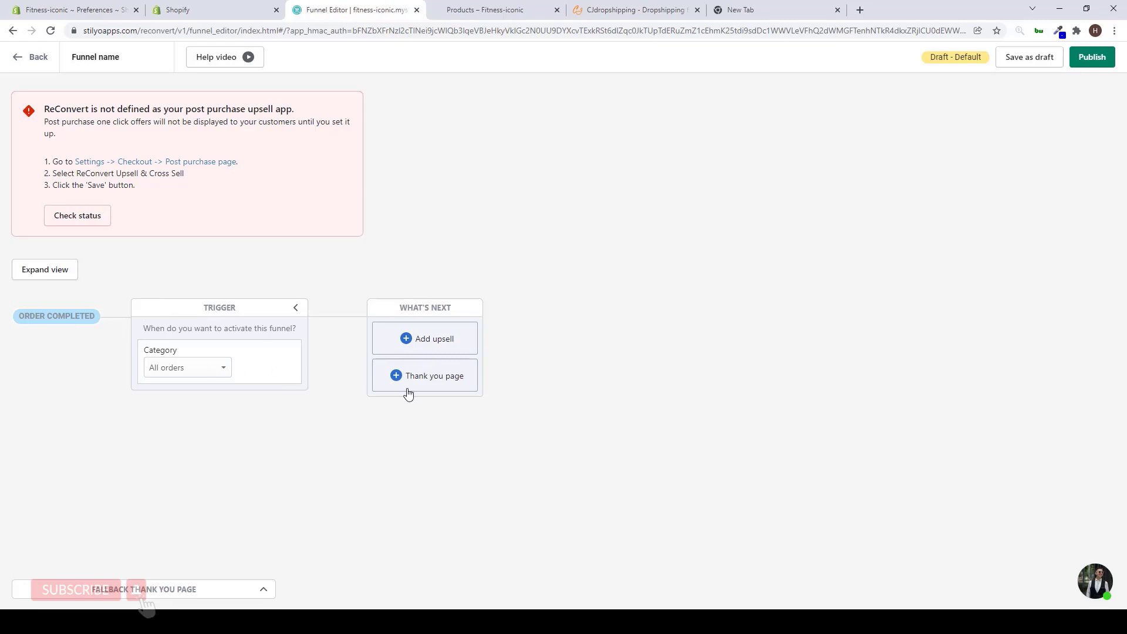
# Step: Set the funnel trigger's category to Order details and its parameter to Billing country
pyautogui.click(174, 370)
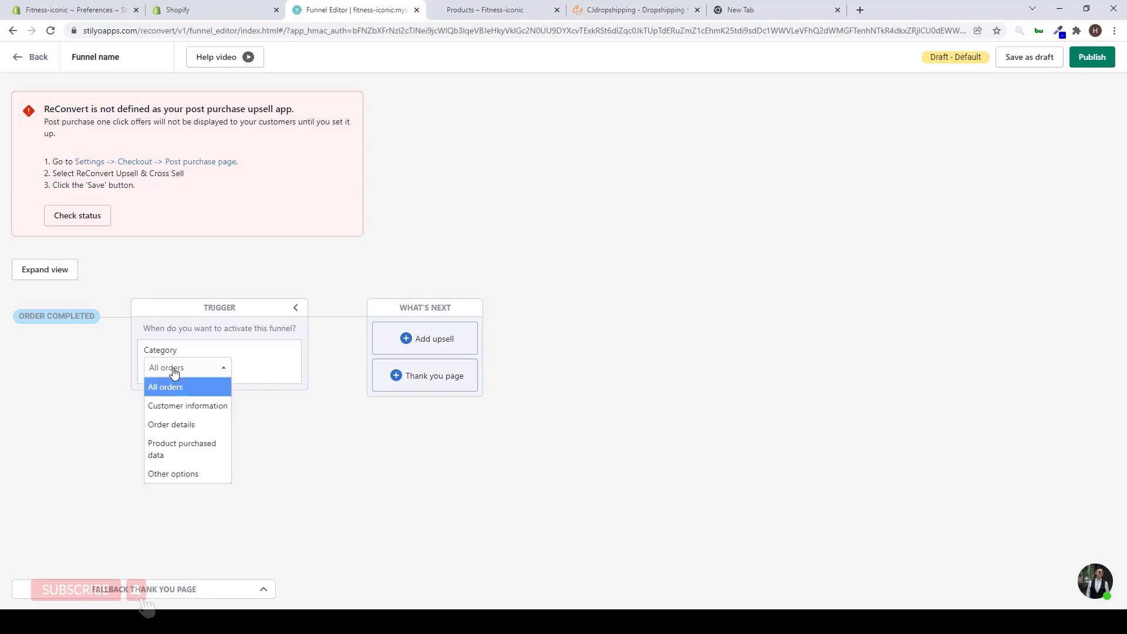
pyautogui.click(182, 407)
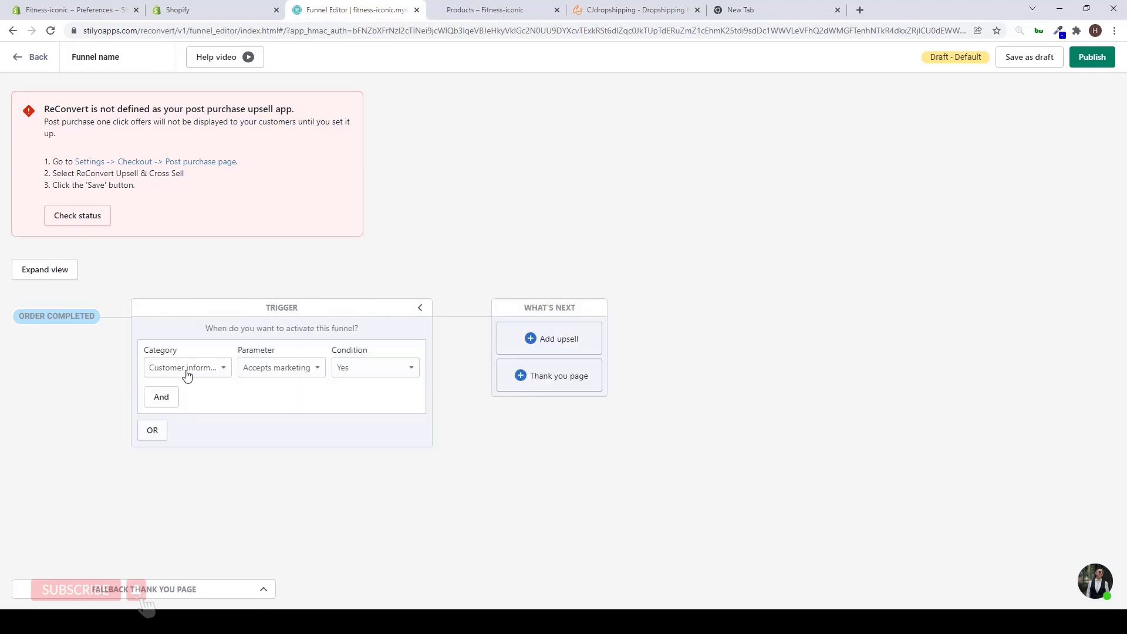
pyautogui.click(186, 370)
pyautogui.click(186, 424)
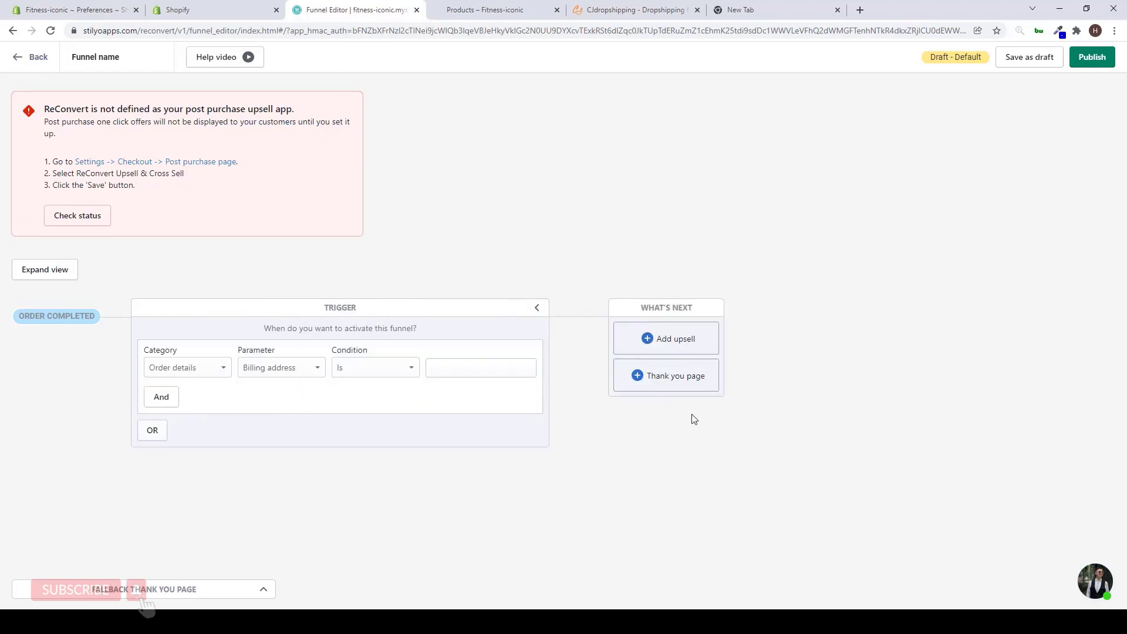
pyautogui.click(288, 373)
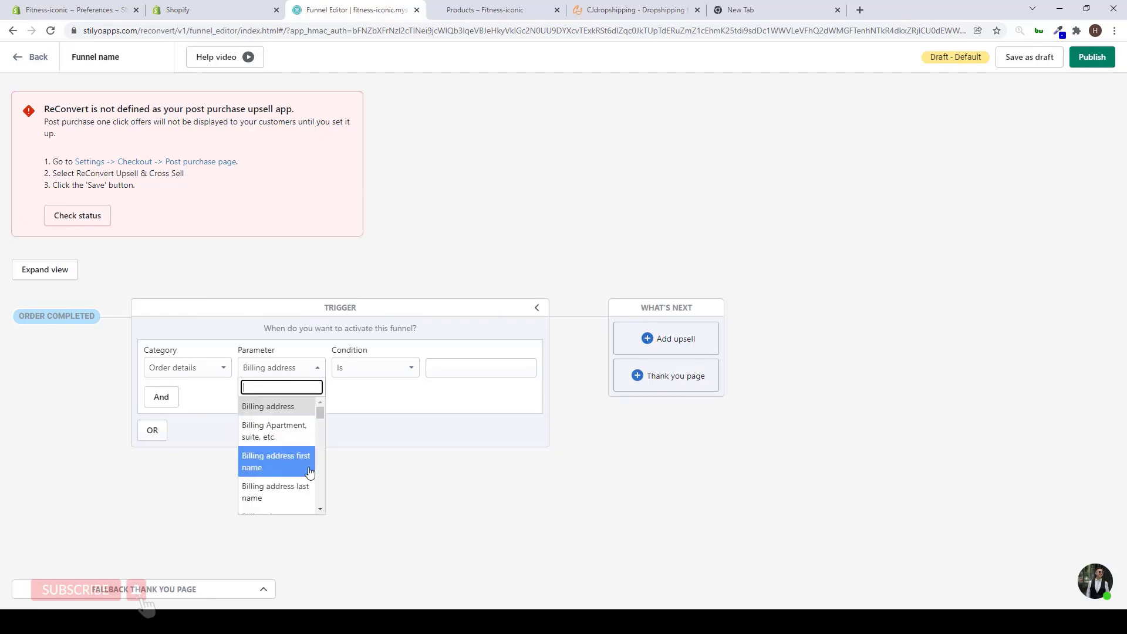
pyautogui.scroll(-2, 307, 455)
pyautogui.click(300, 424)
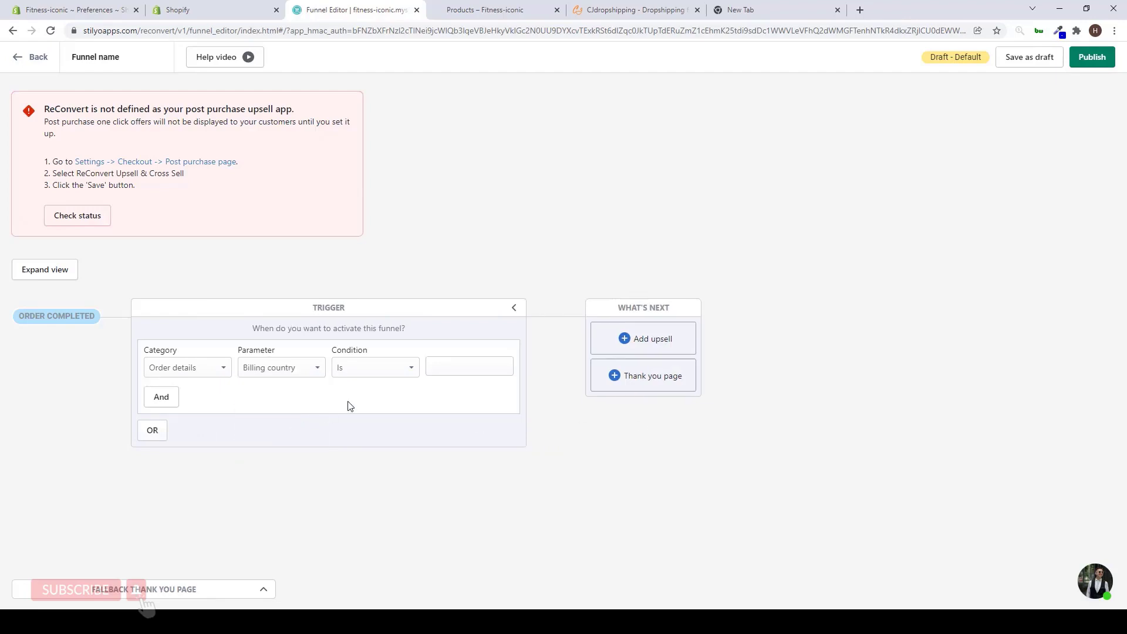
# Step: Set the billing country trigger's condition to Is with United Kingdom as the country
pyautogui.click(379, 367)
pyautogui.click(396, 390)
pyautogui.click(452, 359)
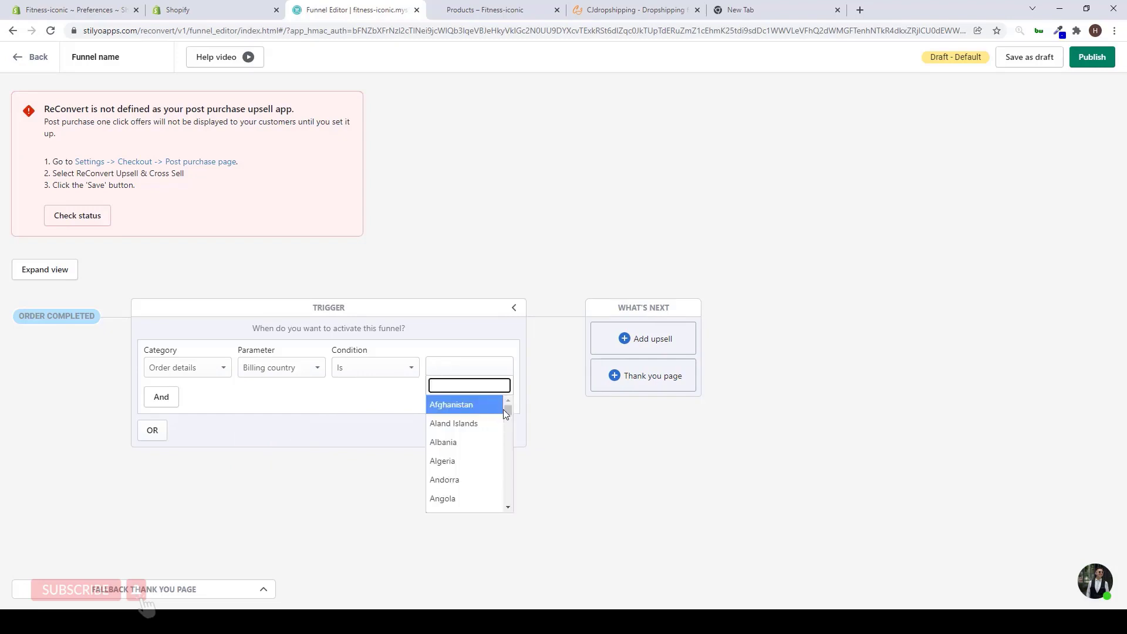
pyautogui.moveTo(506, 410); pyautogui.dragTo(504, 516)
pyautogui.scroll(4, 473, 451)
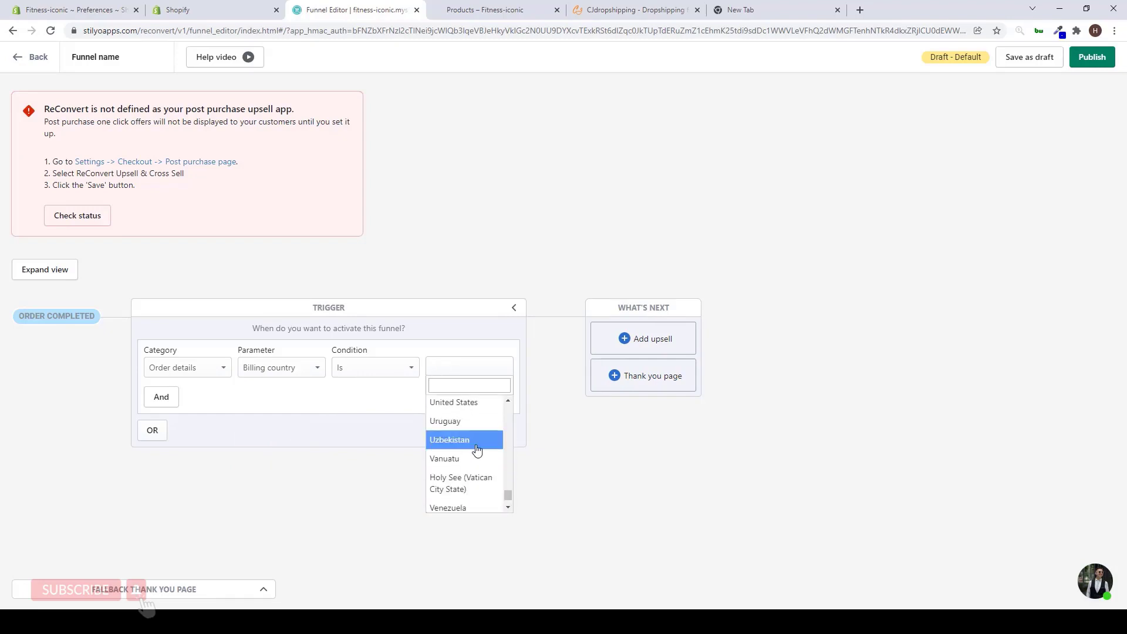
pyautogui.click(475, 450)
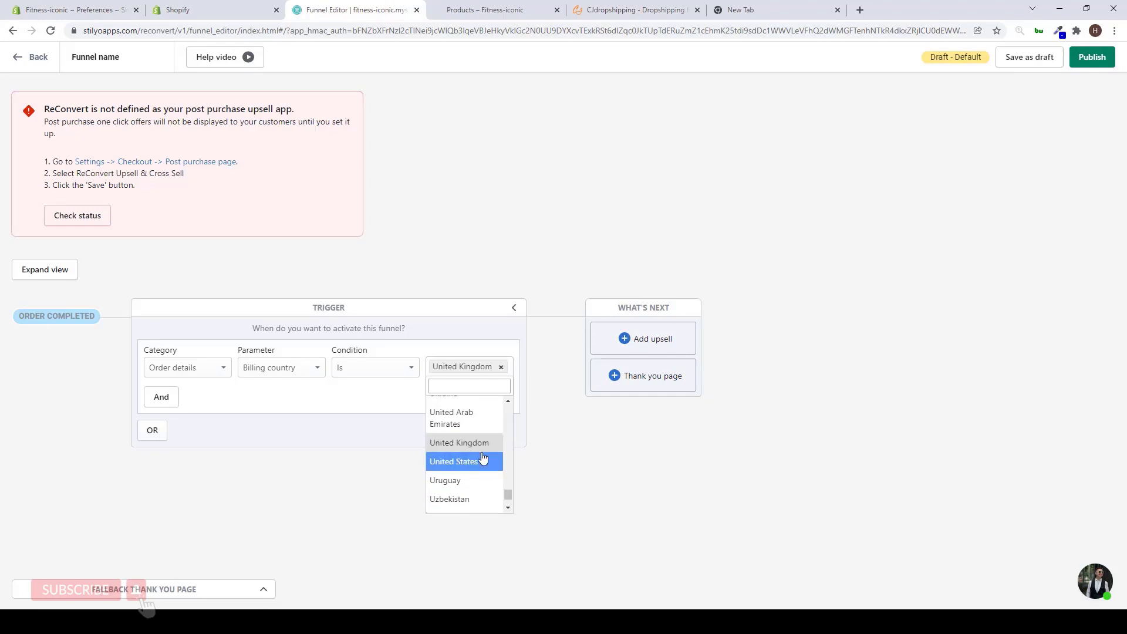
pyautogui.click(474, 442)
pyautogui.click(474, 447)
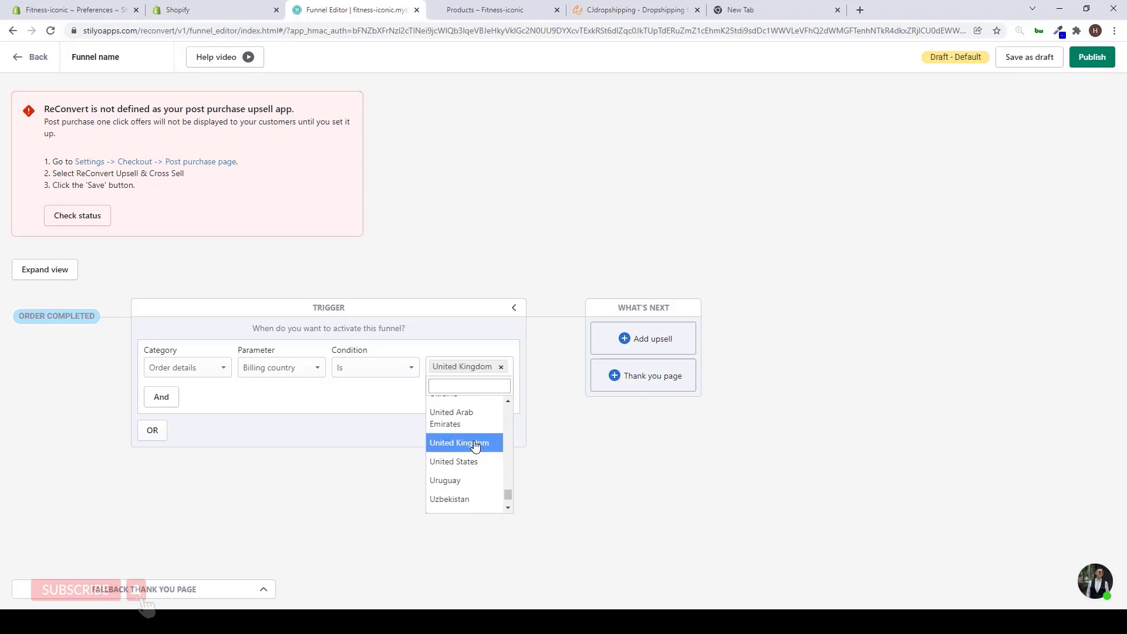
pyautogui.click(560, 461)
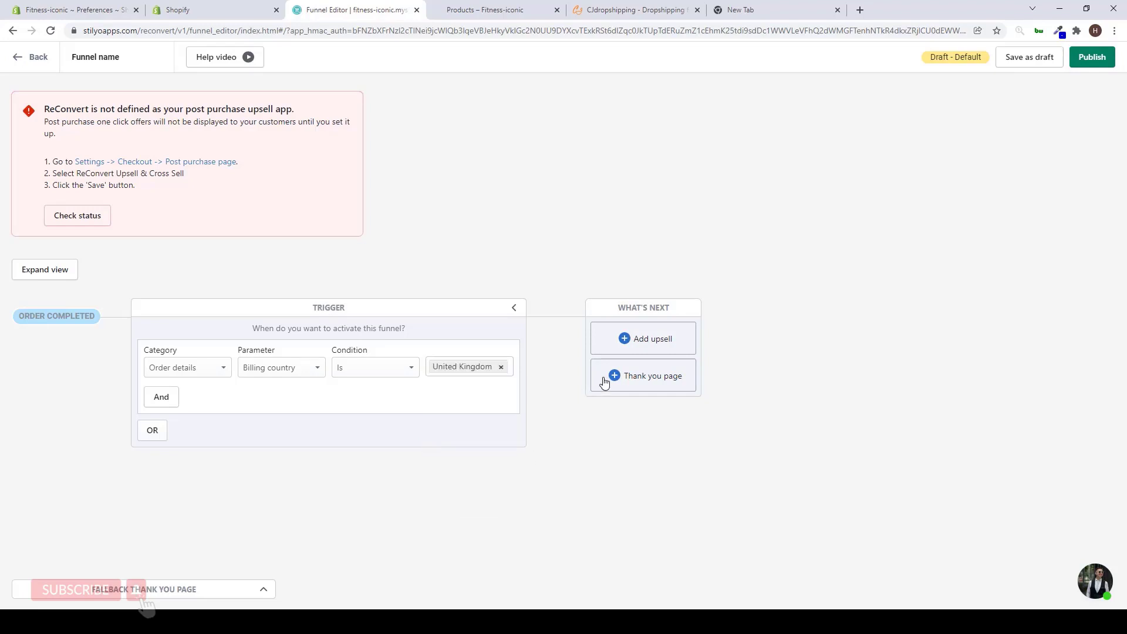
# Step: Add an OR condition to the funnel trigger with category Order details and parameter Billing country
pyautogui.click(162, 437)
pyautogui.click(189, 478)
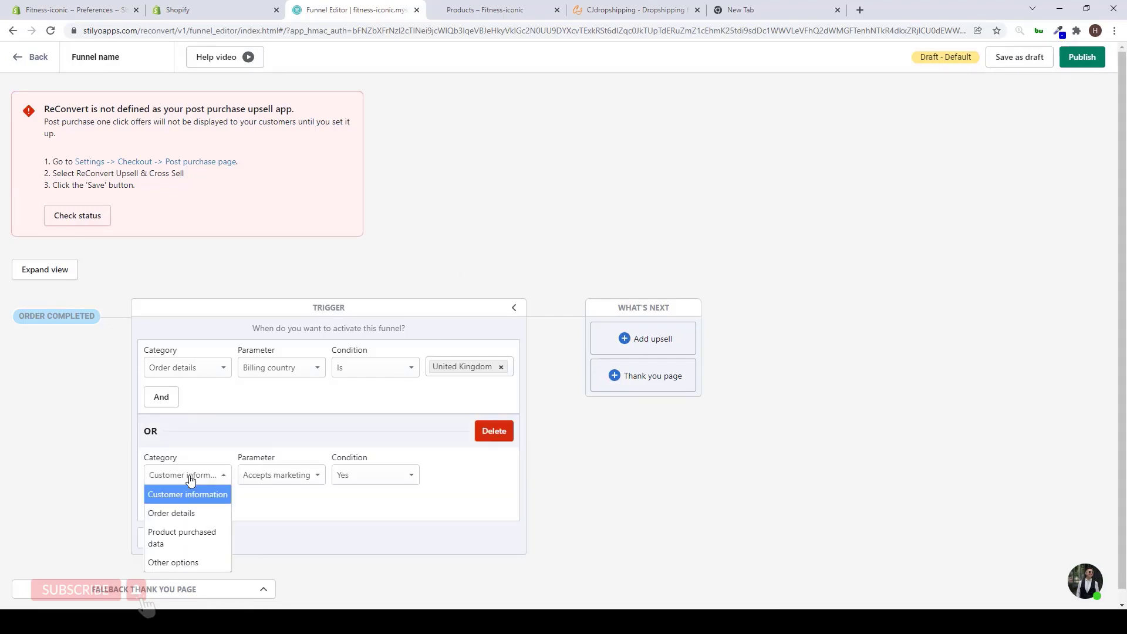
pyautogui.click(190, 478)
pyautogui.click(189, 474)
pyautogui.click(188, 514)
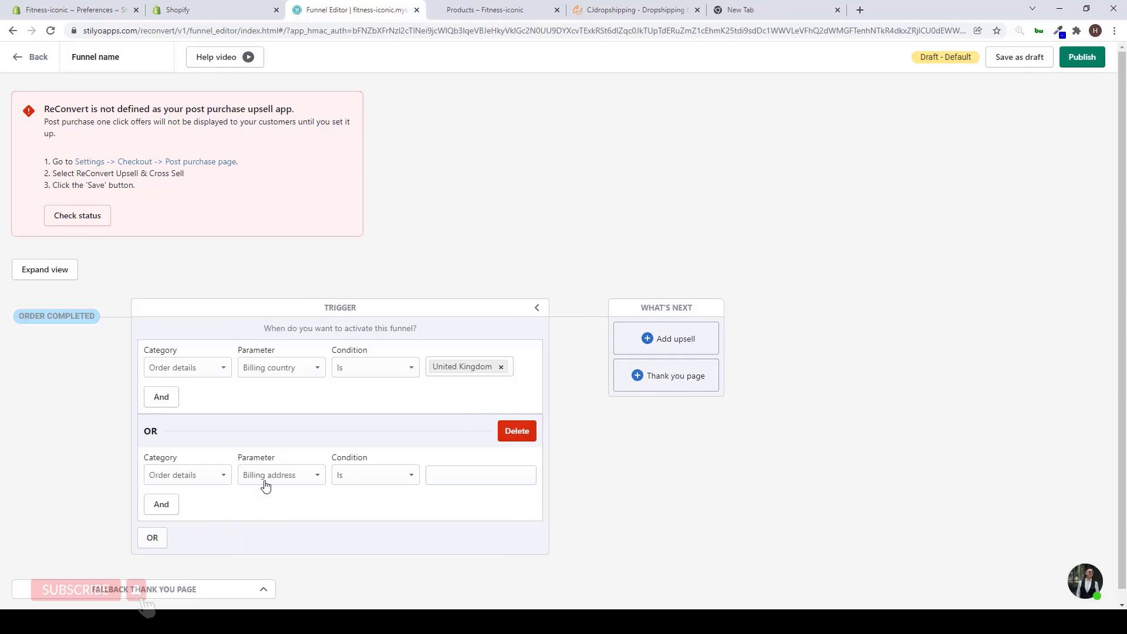
pyautogui.click(264, 480)
pyautogui.scroll(-2, 269, 567)
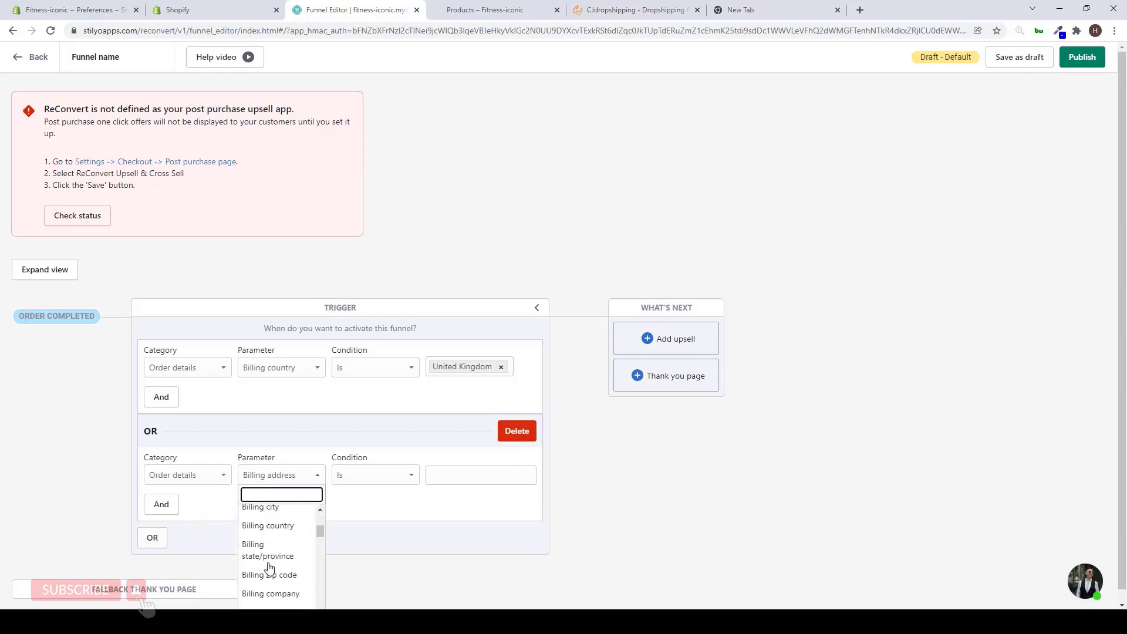
pyautogui.click(268, 526)
# Step: Choose United States as the country for the trigger's second billing country condition
pyautogui.click(468, 475)
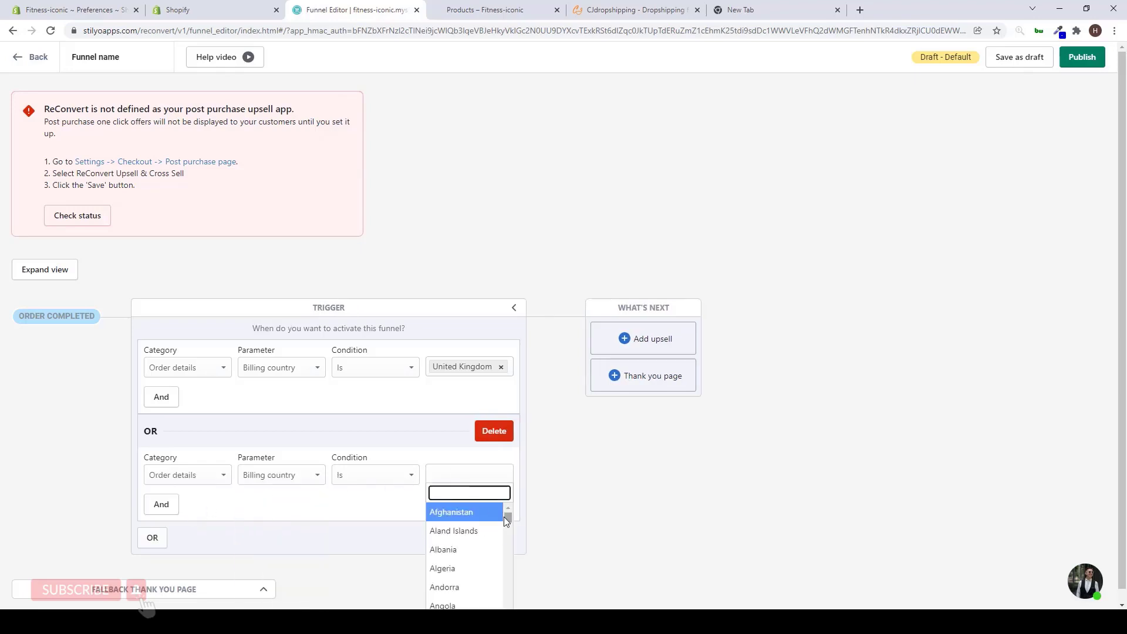
pyautogui.moveTo(506, 521); pyautogui.dragTo(503, 597)
pyautogui.scroll(-2, 466, 559)
pyautogui.scroll(3, 466, 552)
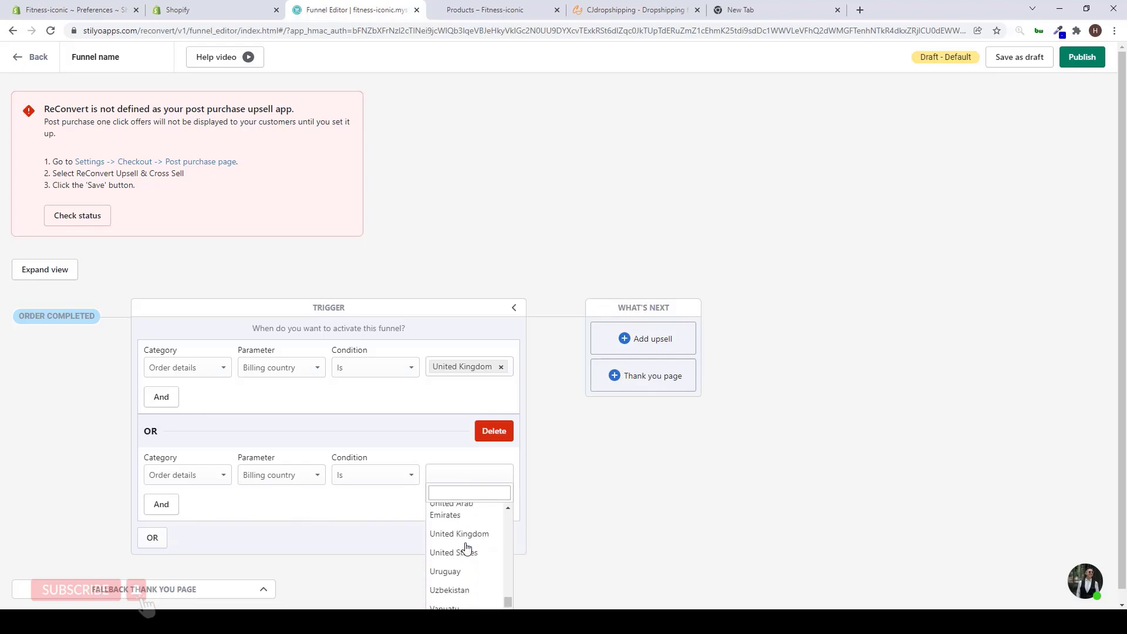
pyautogui.click(465, 568)
pyautogui.click(587, 522)
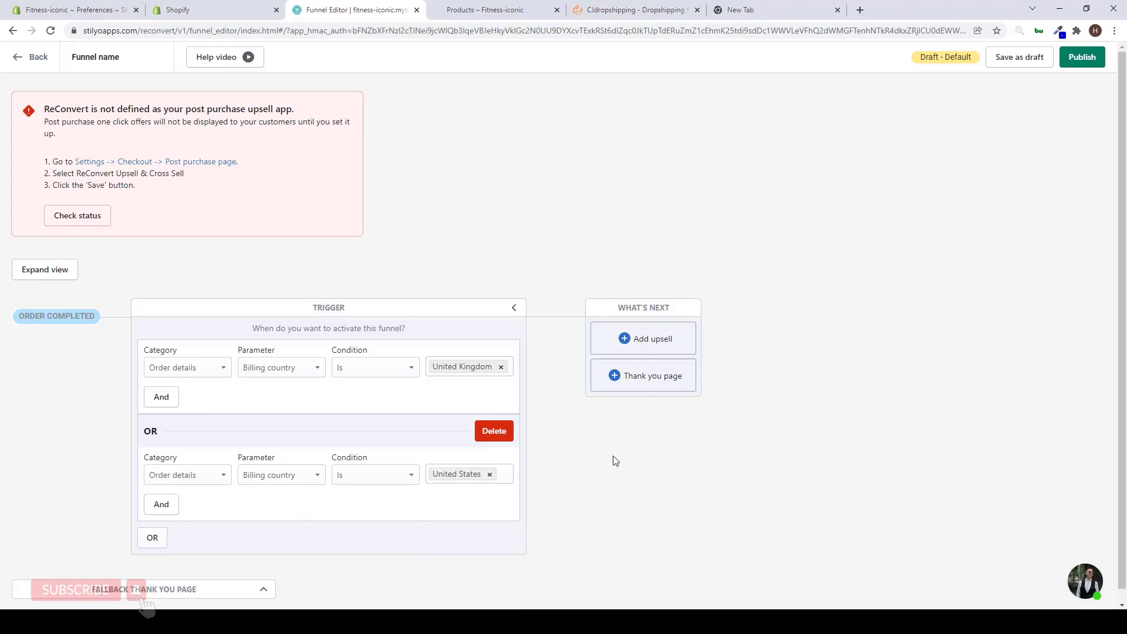
# Step: Delete the trigger's OR condition and set the remaining condition's category to All orders
pyautogui.click(494, 431)
pyautogui.click(198, 370)
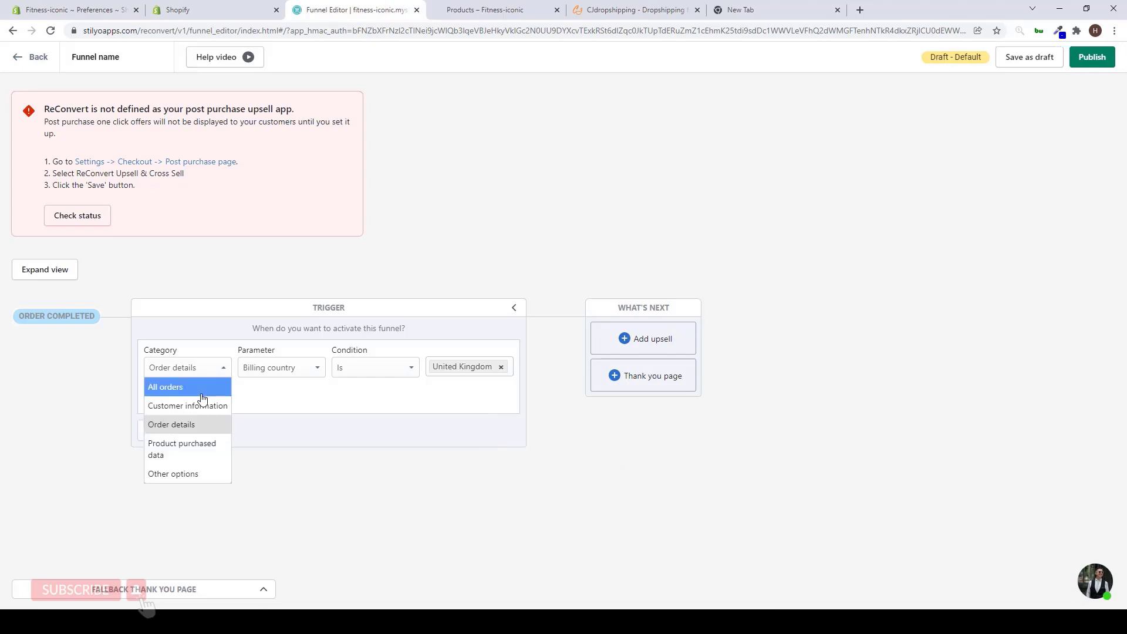
pyautogui.click(198, 387)
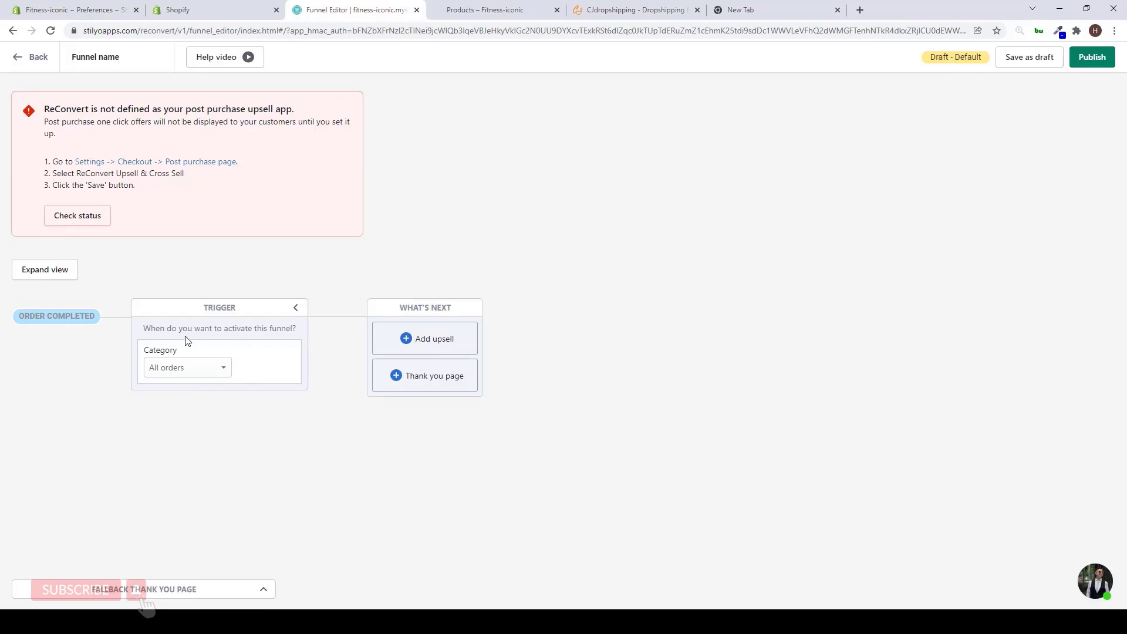
# Step: Look over the product listing on the Fitness-iconic storefront and return to the funnel editor
pyautogui.click(246, 10)
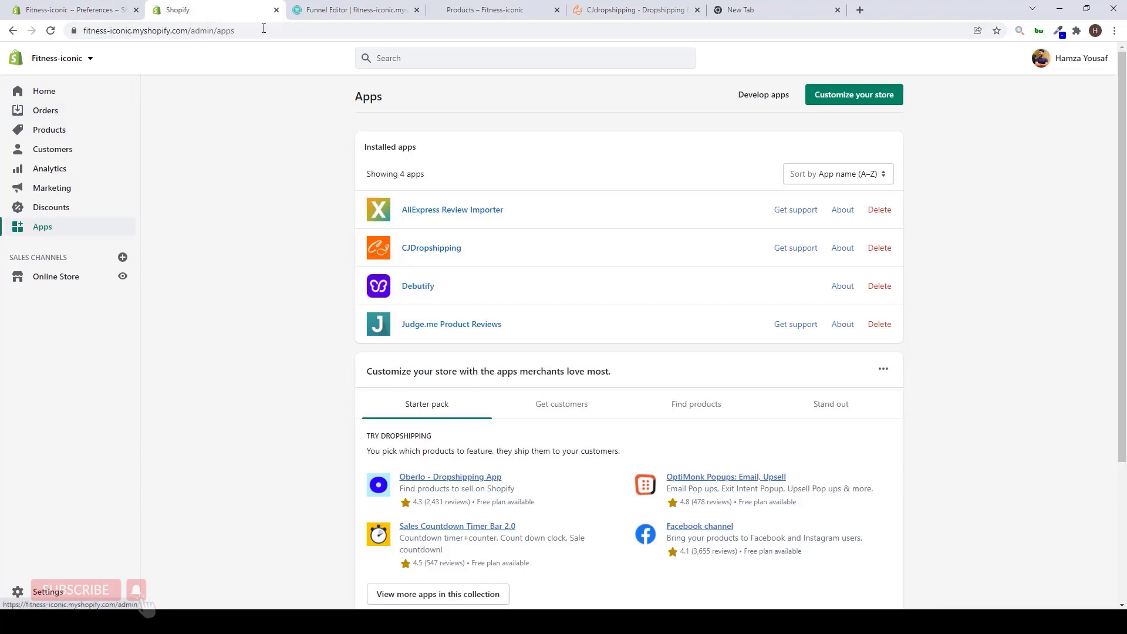
pyautogui.click(552, 7)
pyautogui.scroll(-3, 488, 385)
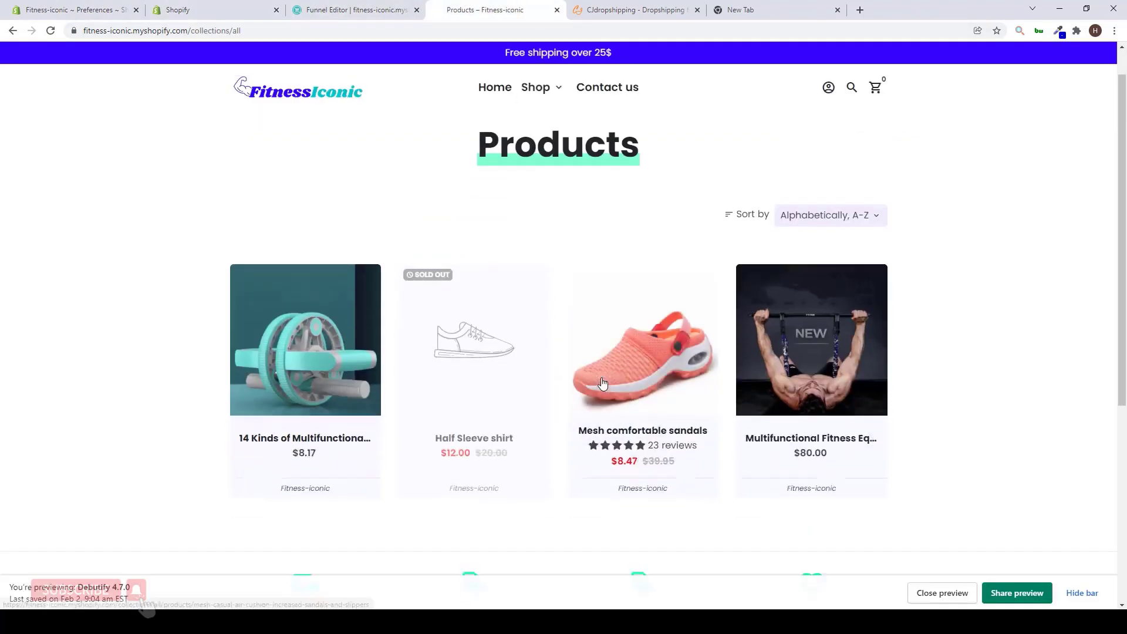
pyautogui.scroll(3, 488, 385)
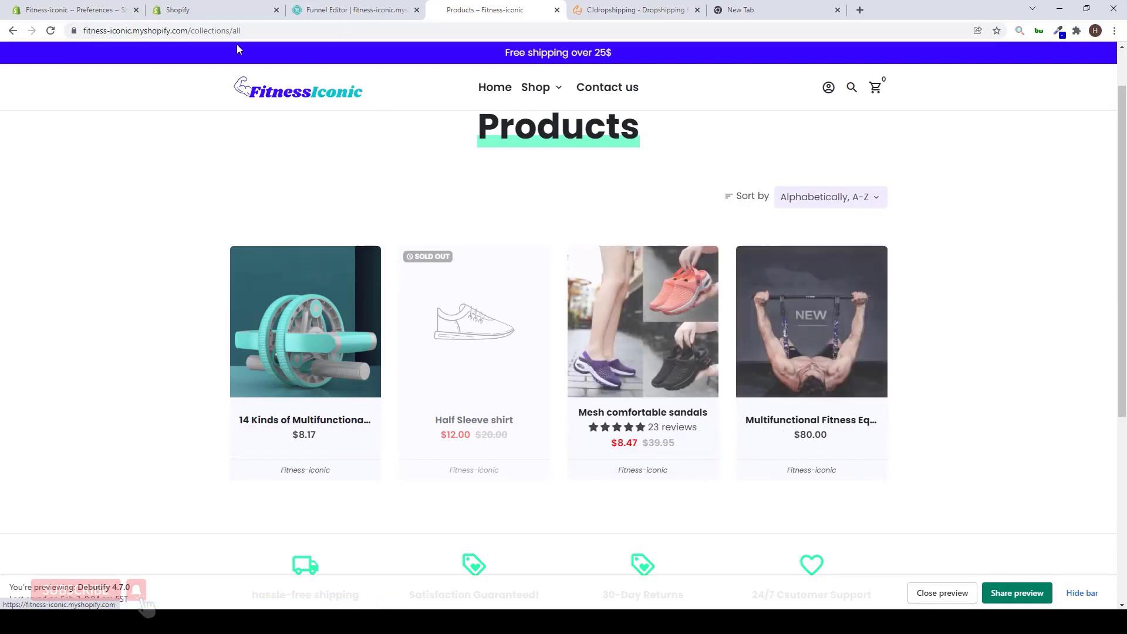
pyautogui.click(347, 10)
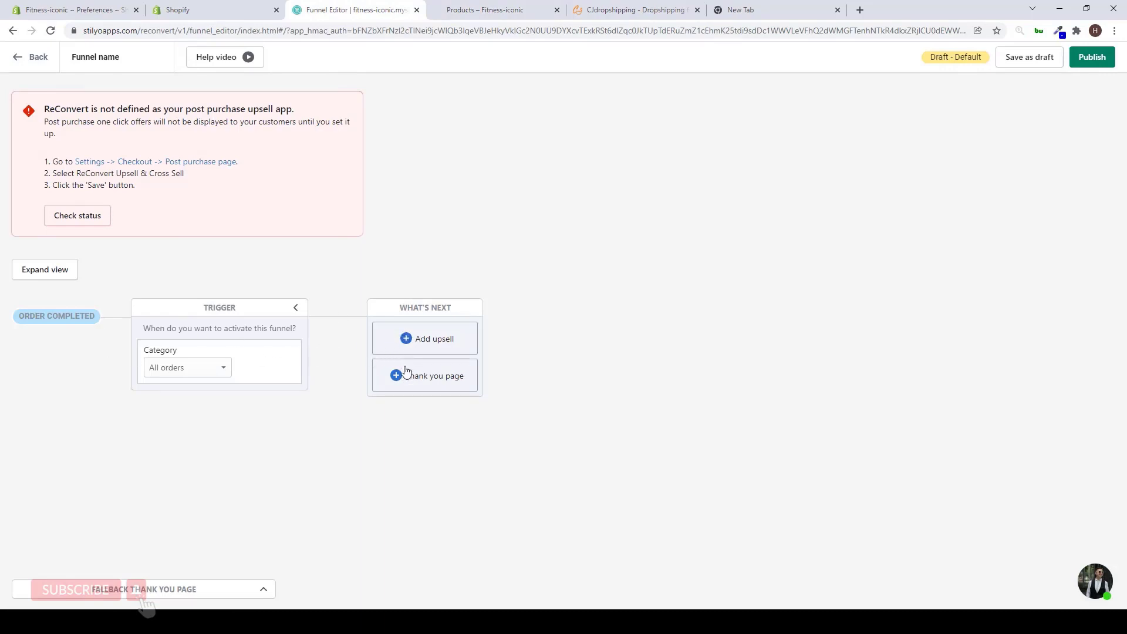
# Step: Add an upsell after the trigger and create a new offer for it
pyautogui.click(413, 350)
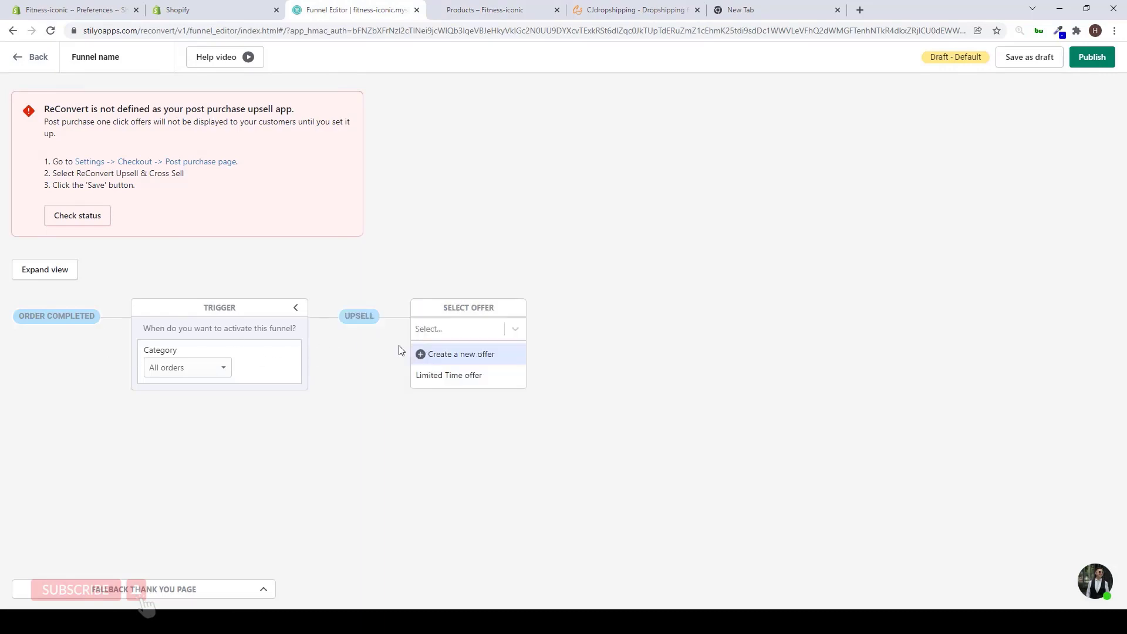
pyautogui.click(440, 355)
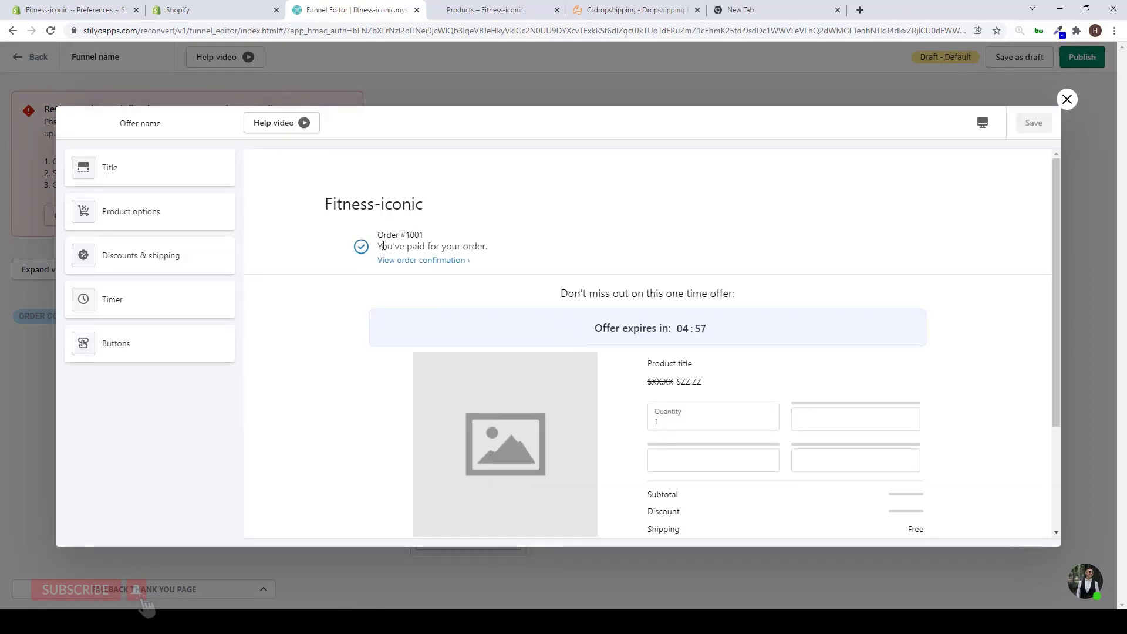
pyautogui.scroll(-3, 379, 245)
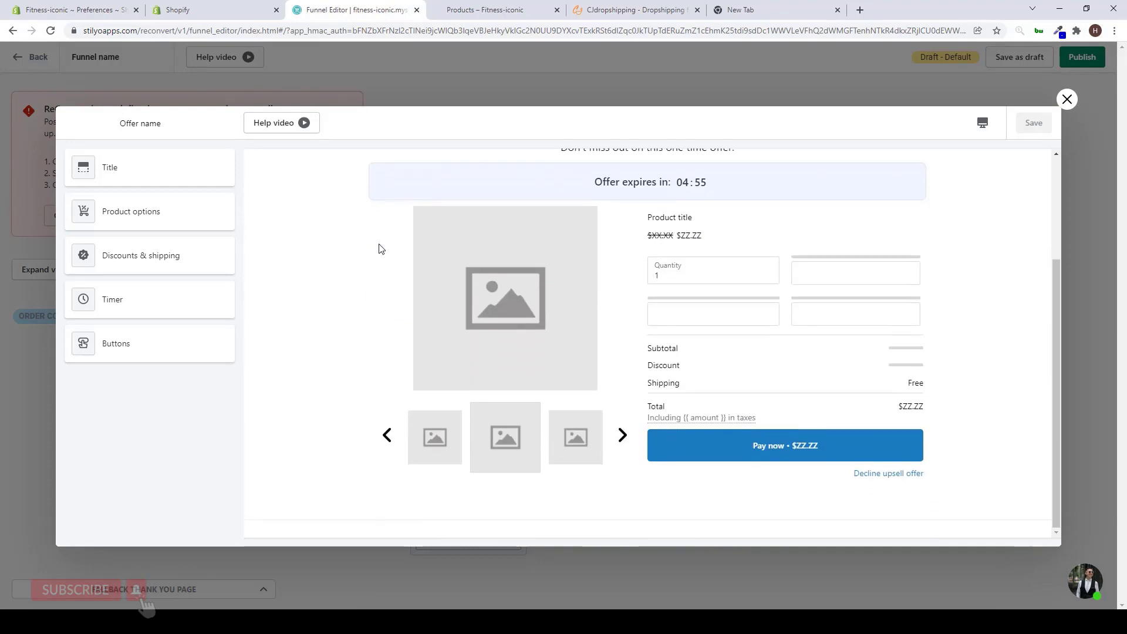
pyautogui.scroll(3, 382, 344)
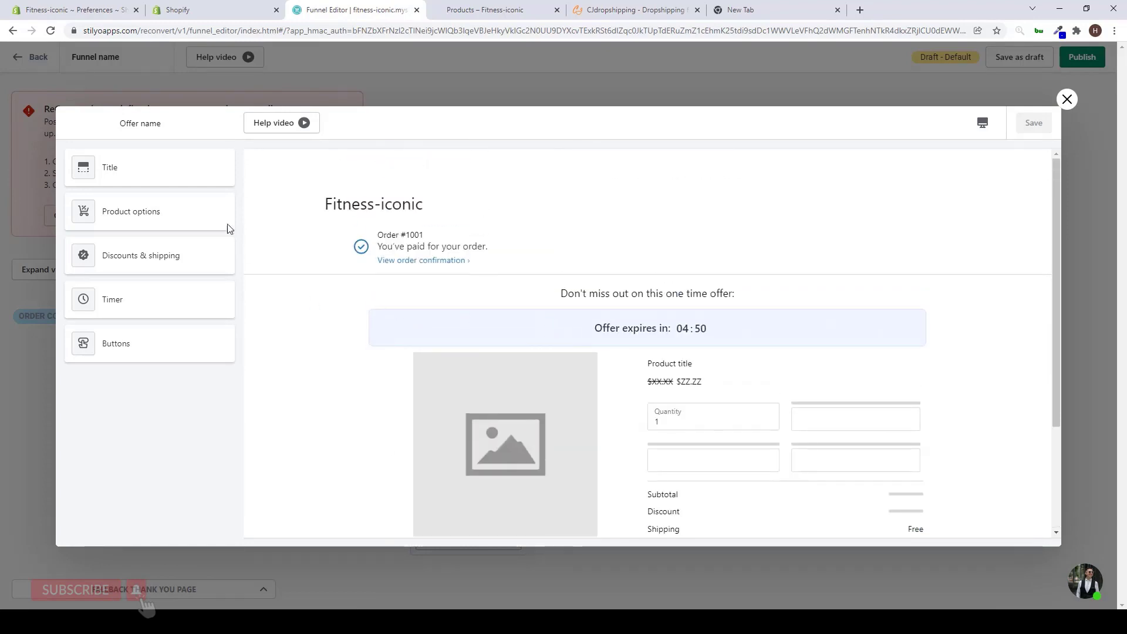
# Step: Replace the offer's title text with "Limited discount for next 5 minutes"
pyautogui.click(103, 173)
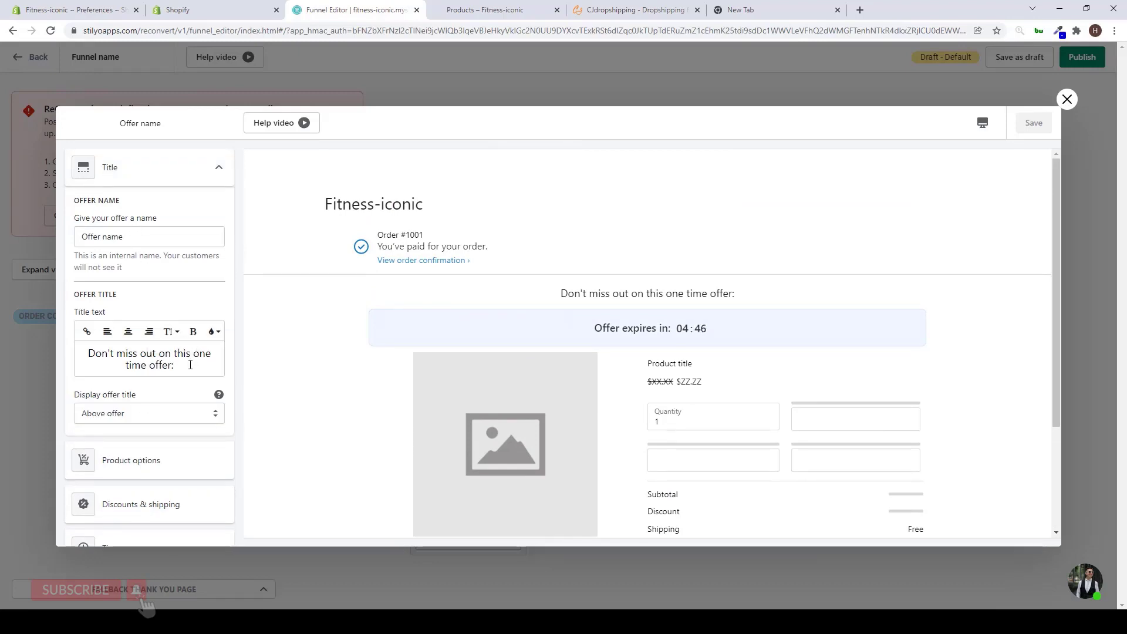
pyautogui.moveTo(191, 365); pyautogui.dragTo(83, 351)
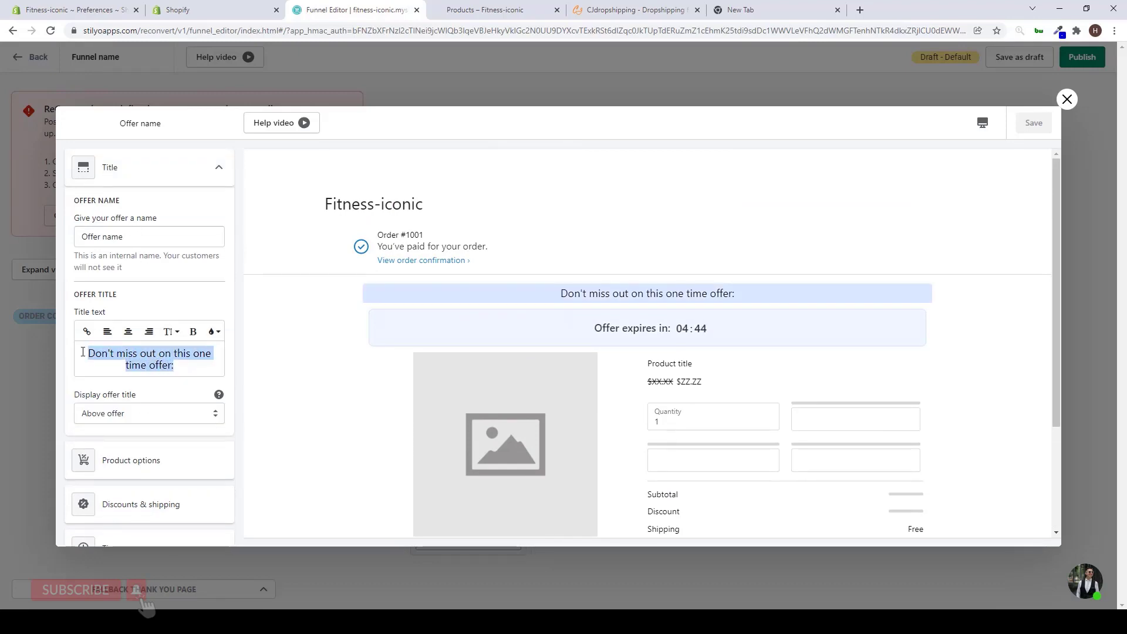
pyautogui.write('Limited')
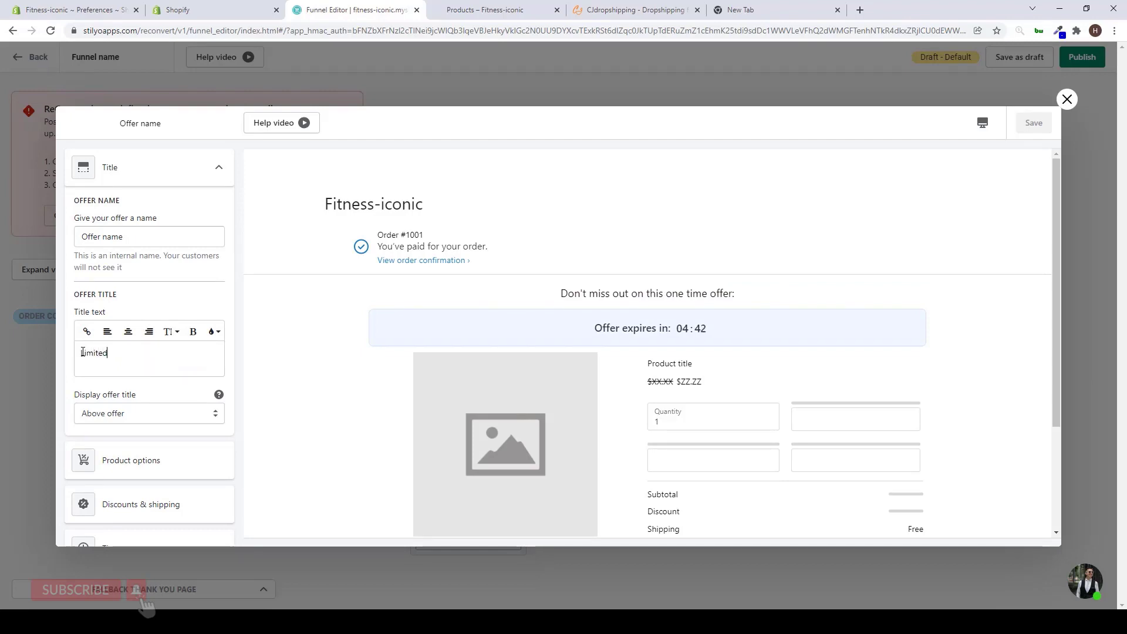
pyautogui.write(' discount for next')
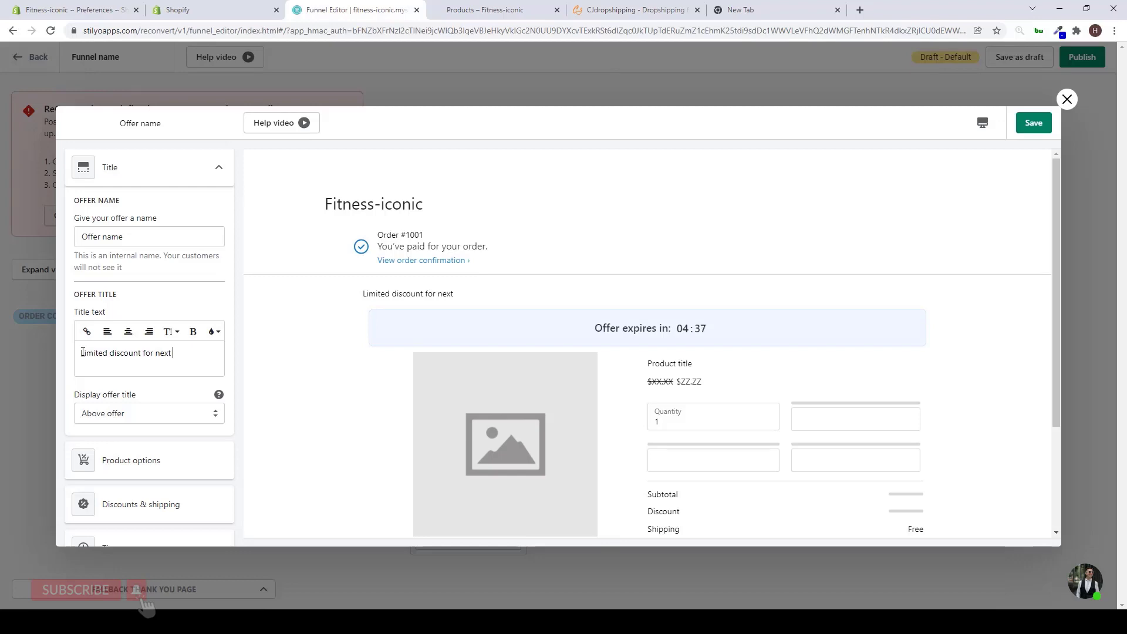
pyautogui.write(' 5 minut')
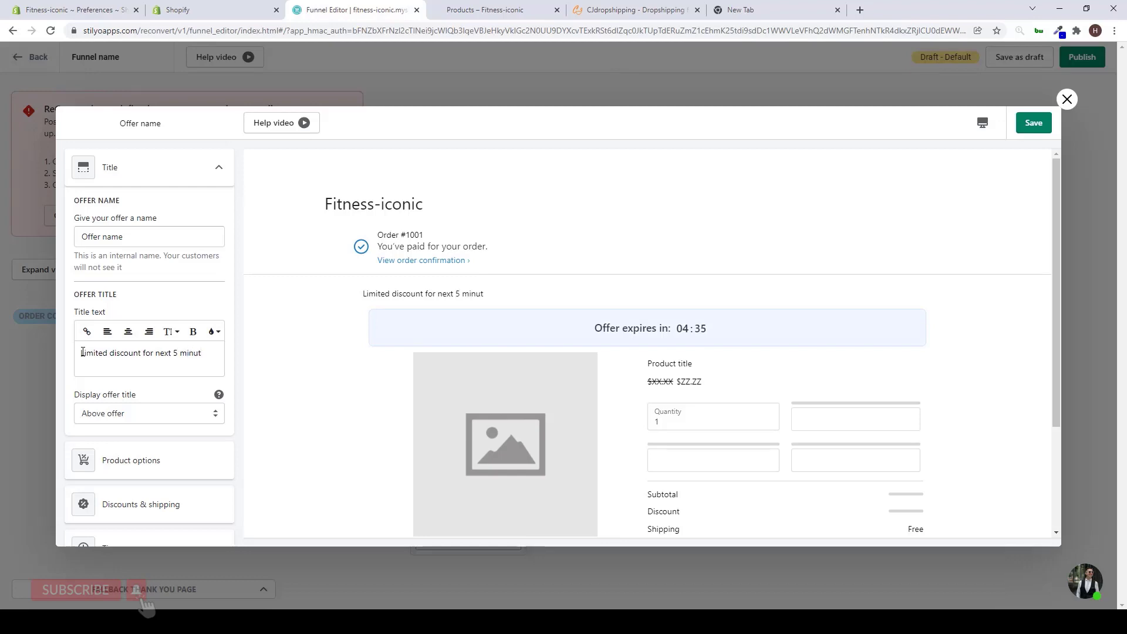
pyautogui.write('es')
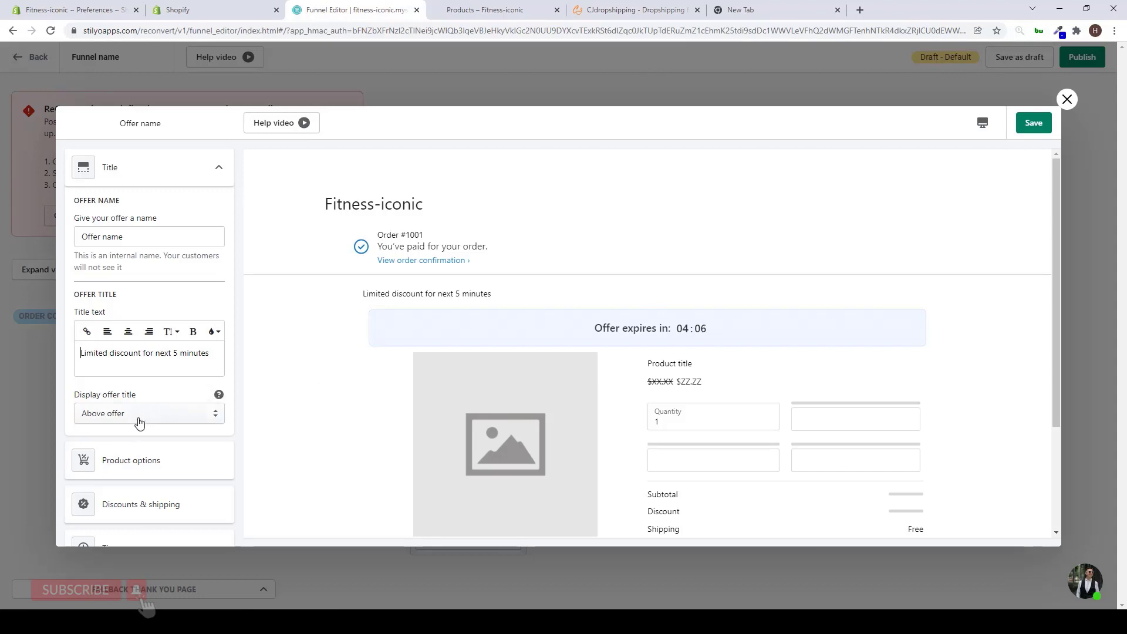
# Step: Set the offer's product to Specific product, feature Mesh comfortable sandals, and check the offer preview
pyautogui.click(144, 460)
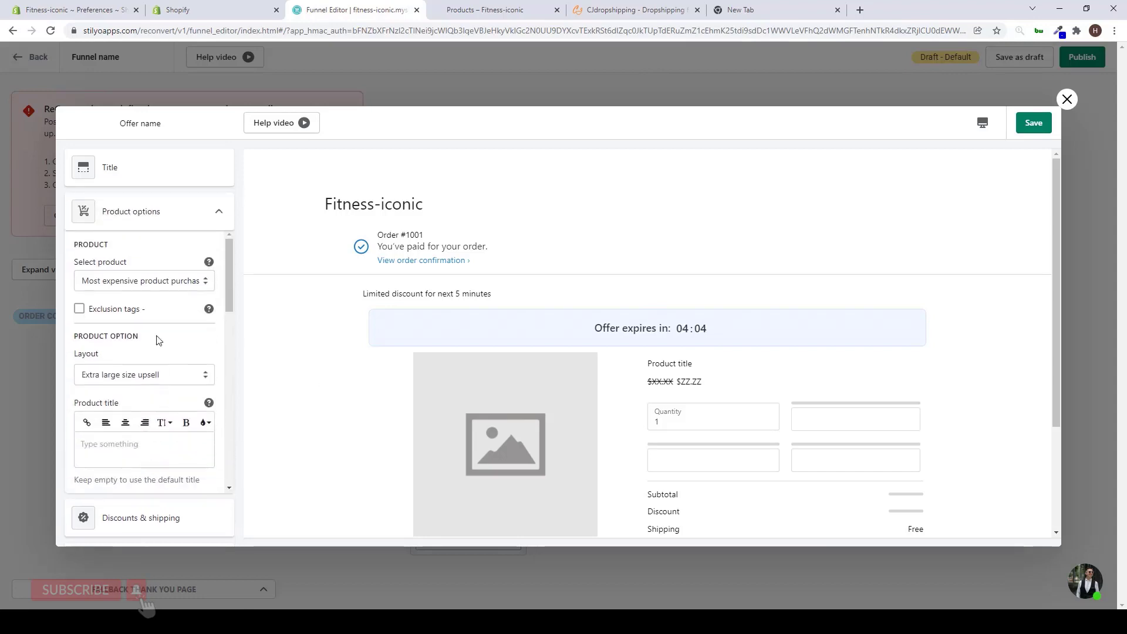
pyautogui.click(140, 284)
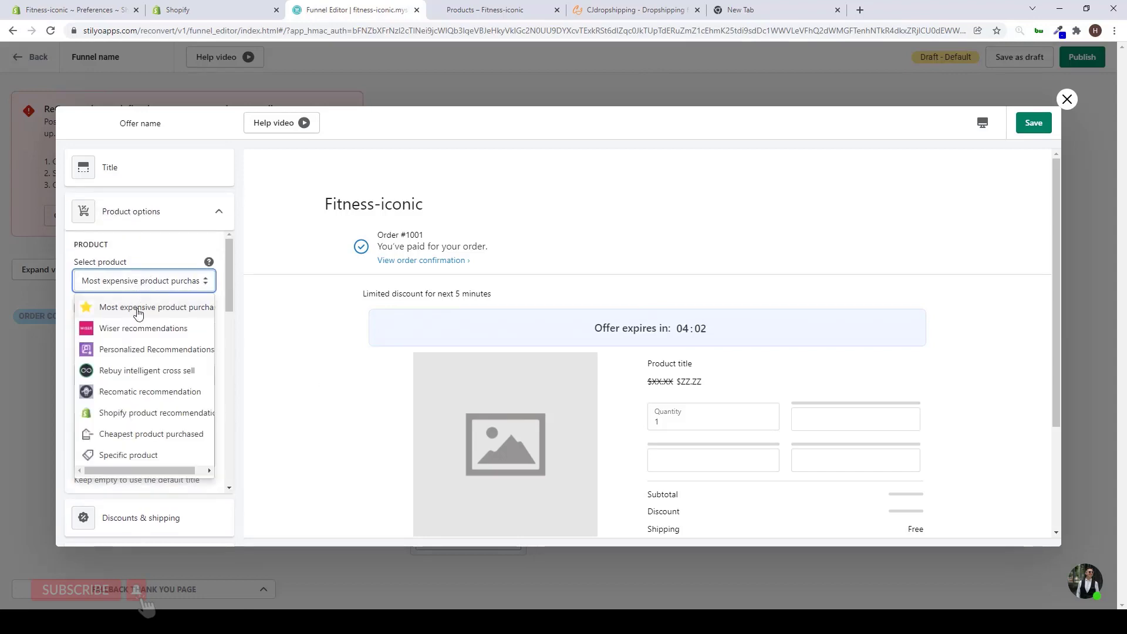
pyautogui.click(156, 461)
pyautogui.click(161, 355)
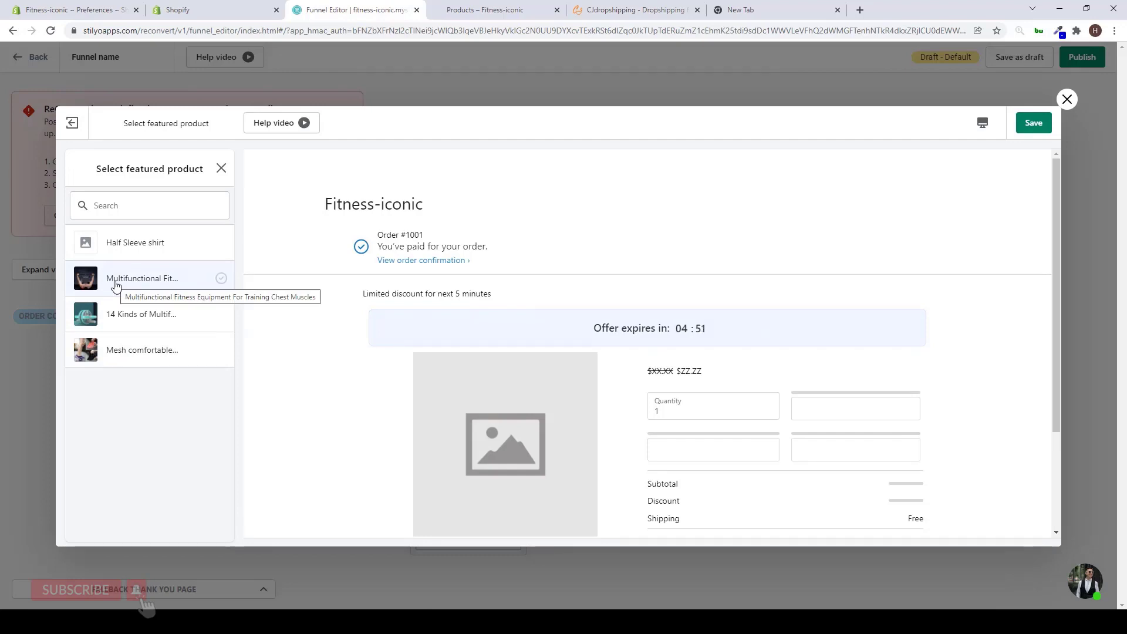
pyautogui.click(137, 357)
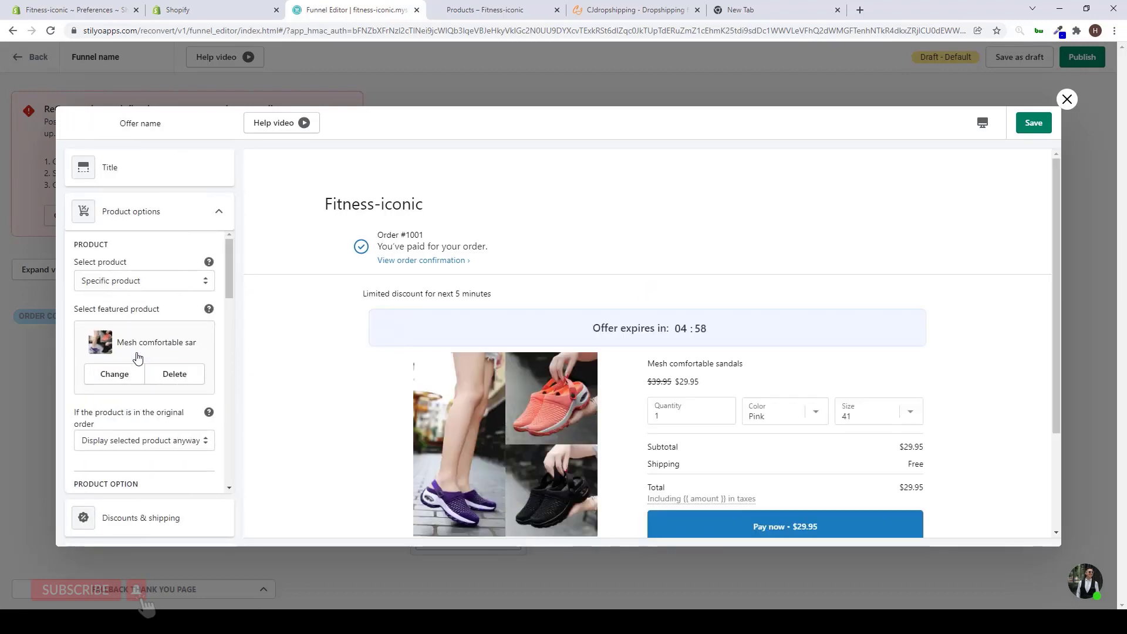
pyautogui.scroll(-3, 463, 349)
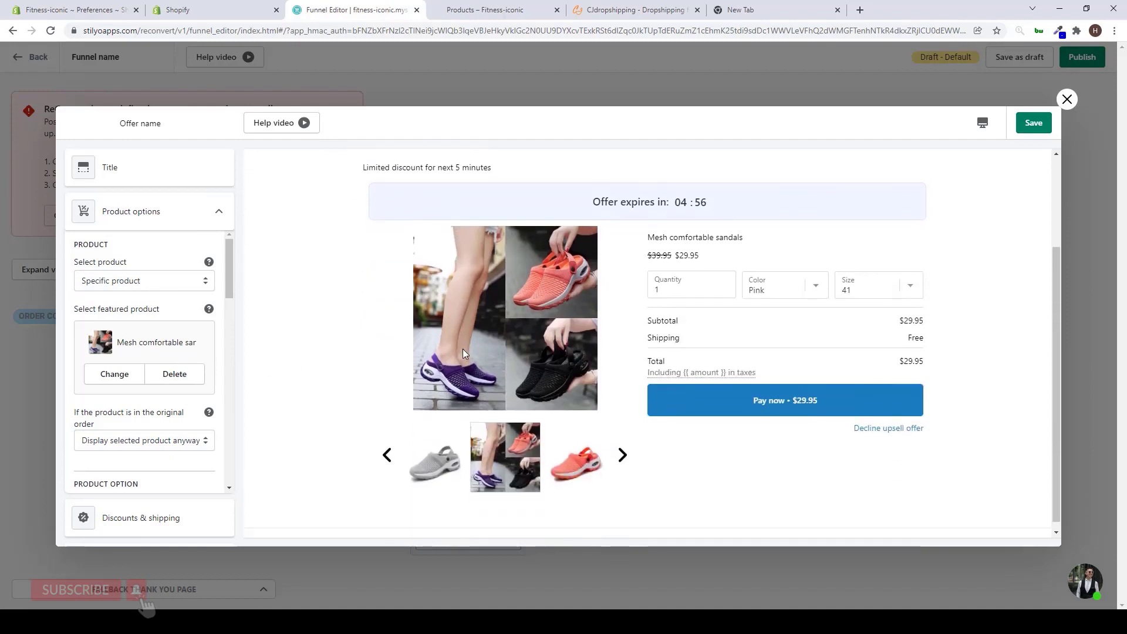
pyautogui.scroll(1, 492, 375)
pyautogui.scroll(-1, 492, 375)
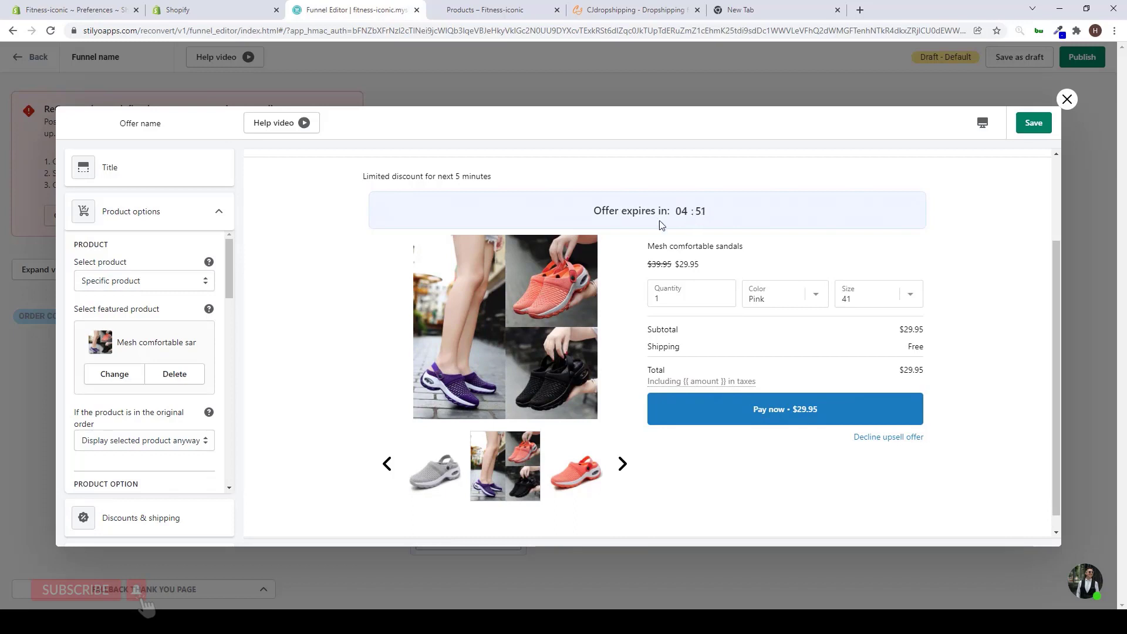
# Step: Try the Large size upsell layout for the offer and switch back to Extra large size upsell
pyautogui.scroll(-3, 188, 377)
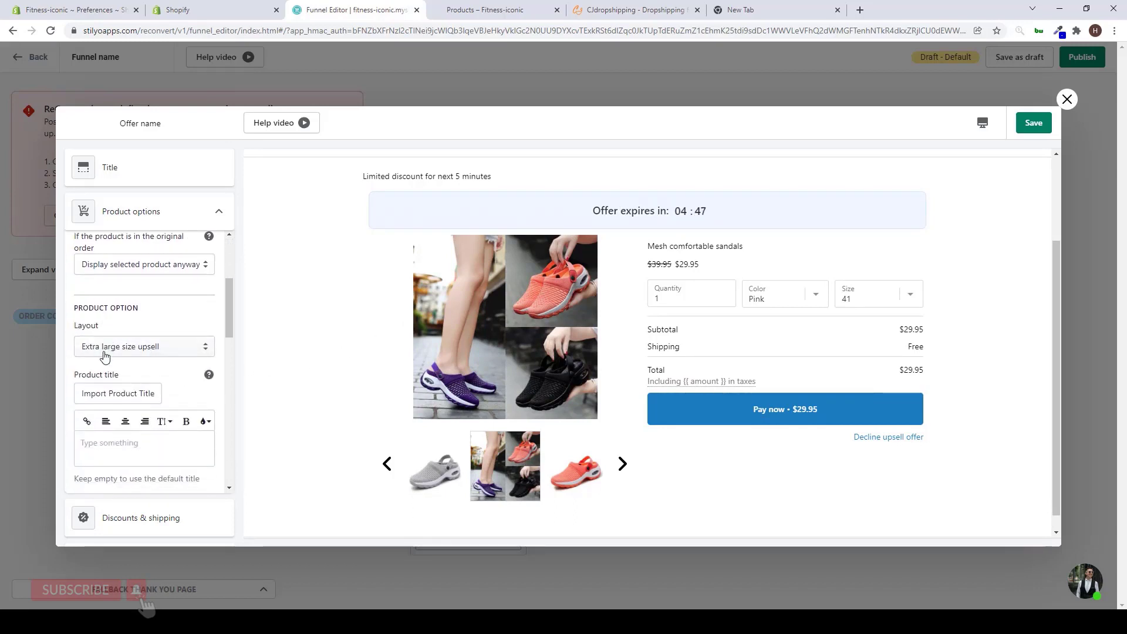
pyautogui.click(106, 353)
pyautogui.click(111, 395)
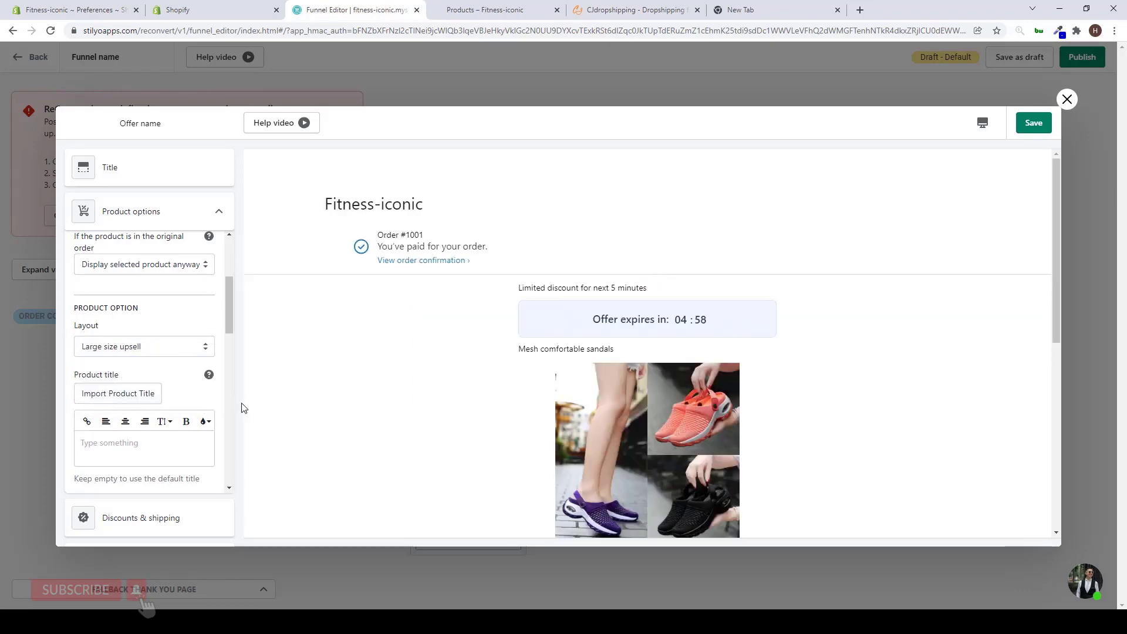
pyautogui.scroll(-5, 354, 422)
pyautogui.scroll(3, 355, 424)
pyautogui.scroll(2, 354, 424)
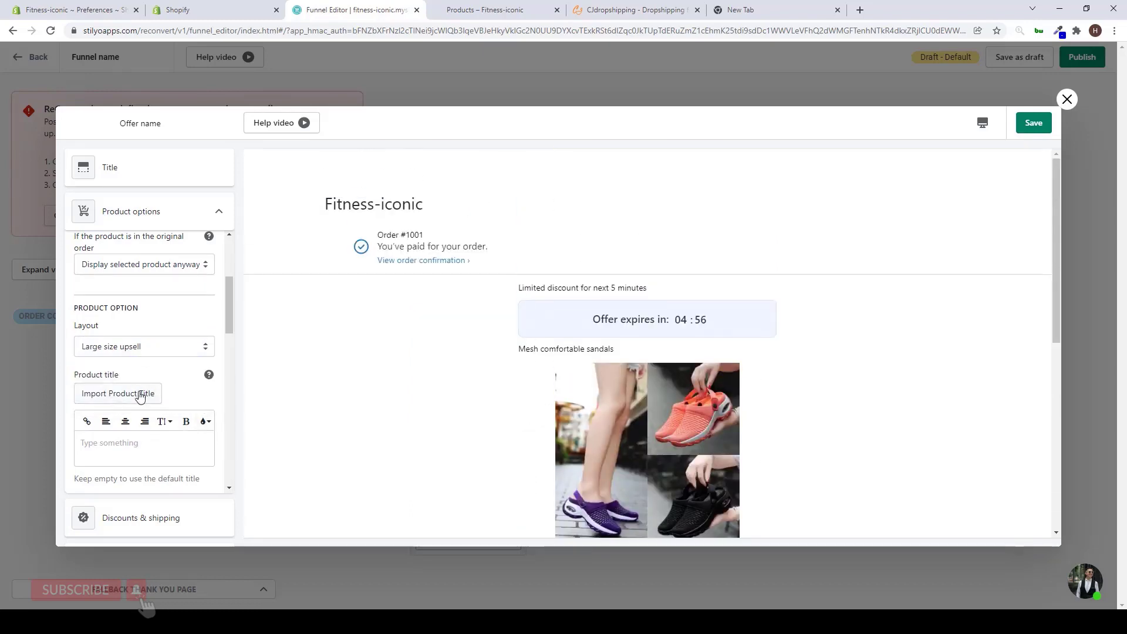
pyautogui.click(138, 348)
pyautogui.click(142, 375)
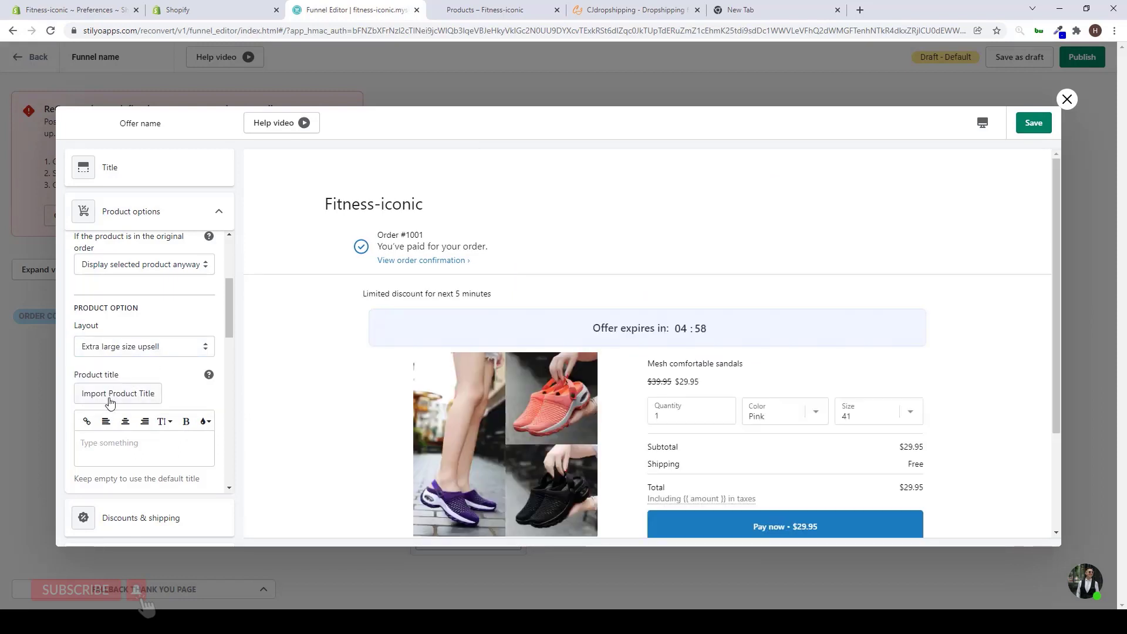
# Step: Examine the offer's product title, description, product image and slider settings
pyautogui.scroll(-5, 147, 393)
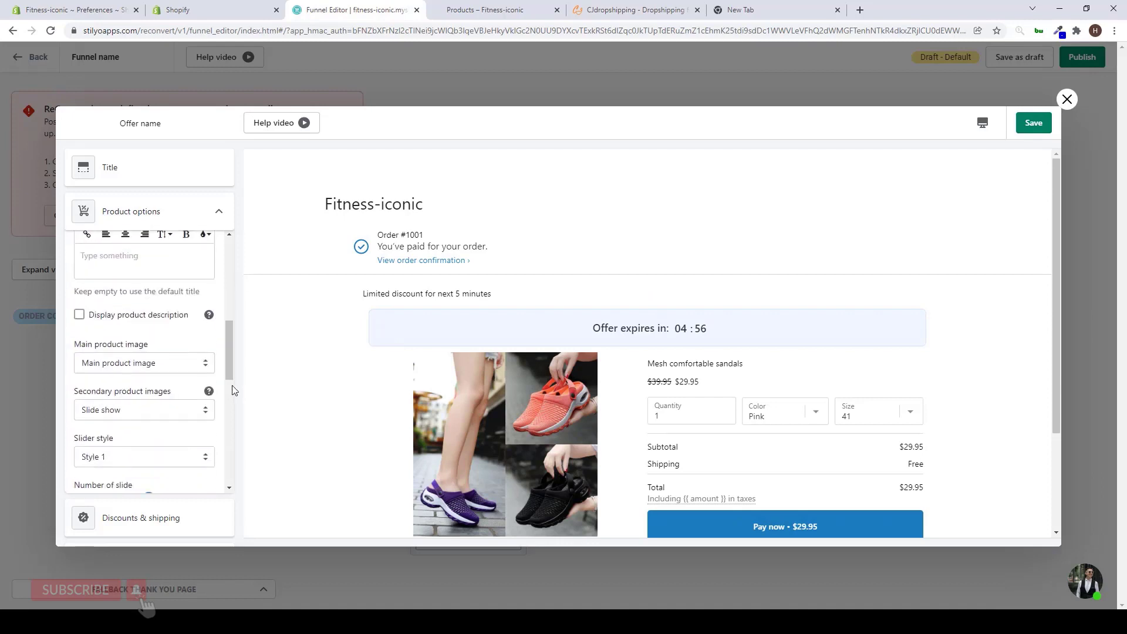
pyautogui.scroll(-2, 355, 392)
pyautogui.scroll(2, 355, 394)
pyautogui.scroll(3, 141, 388)
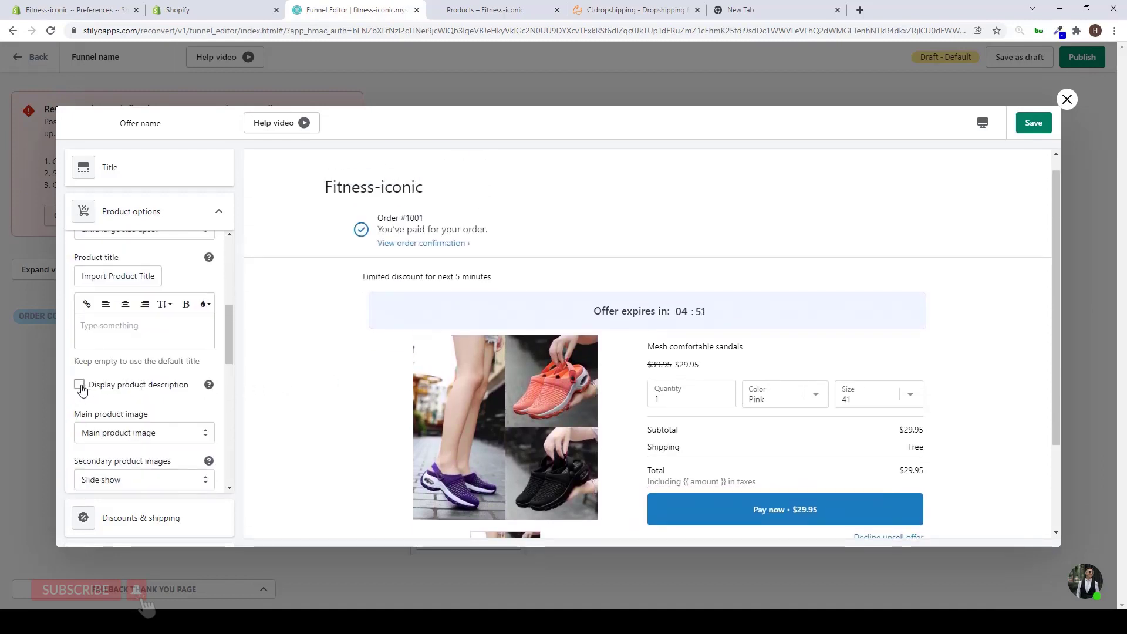
pyautogui.scroll(-2, 159, 387)
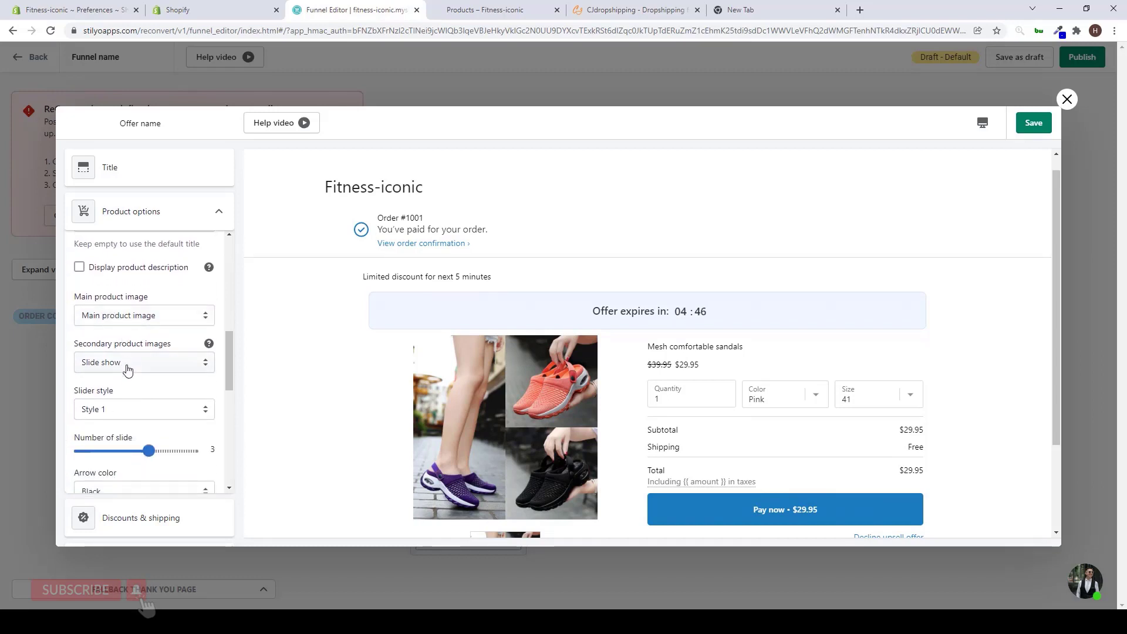
# Step: Review the offer's arrow color, order summary and sold out, subtotal, taxes and total text settings
pyautogui.scroll(-4, 120, 374)
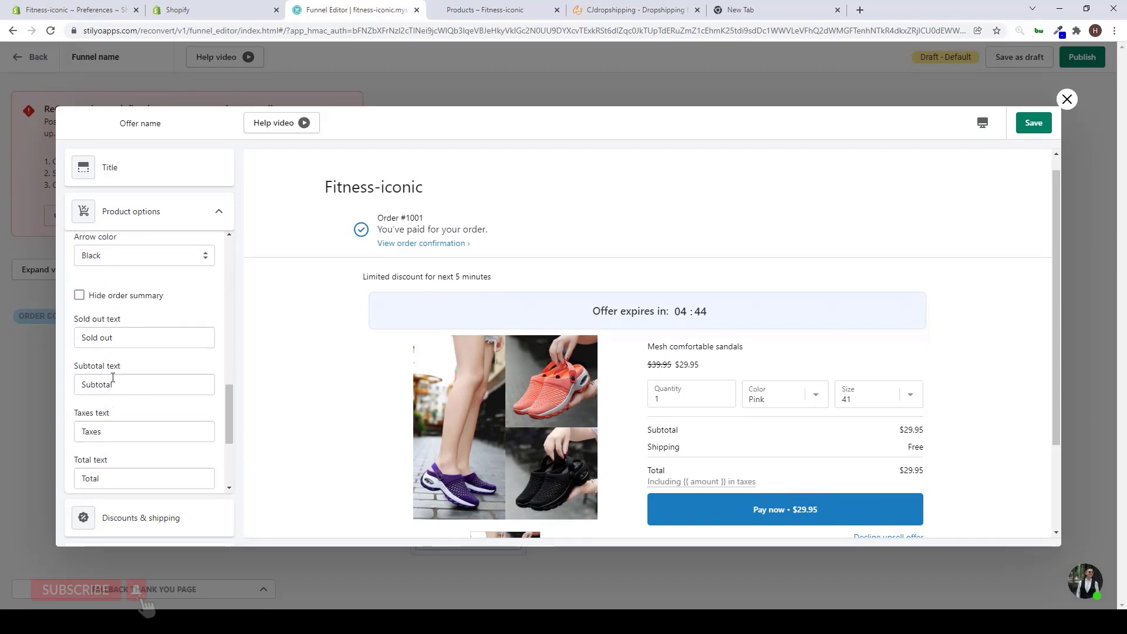
pyautogui.scroll(-3, 113, 370)
pyautogui.scroll(13, 111, 364)
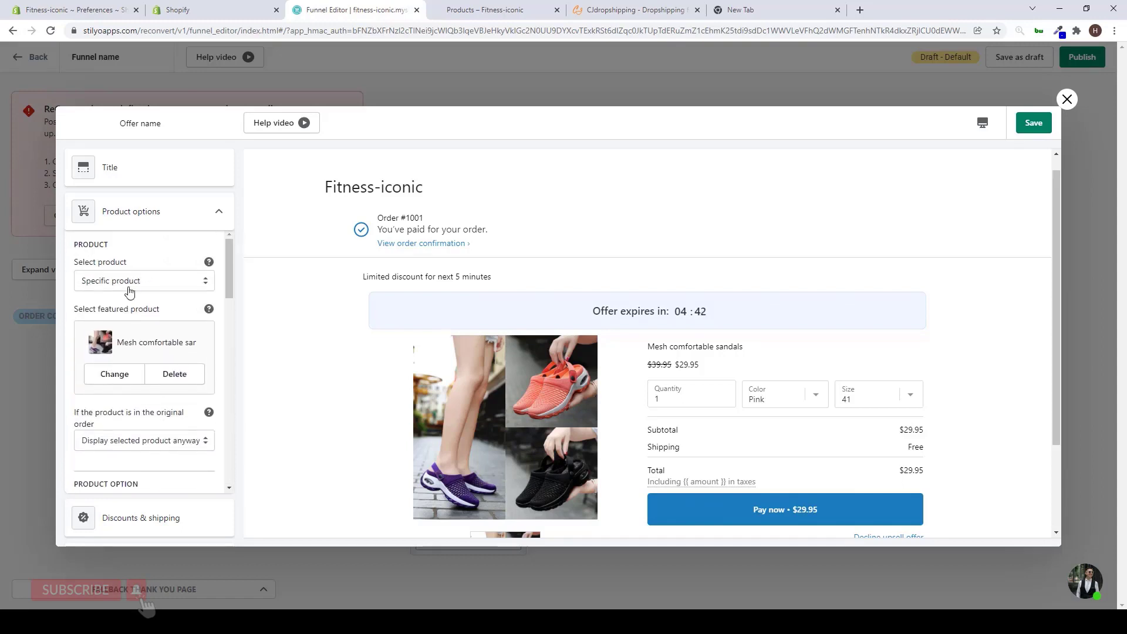
# Step: Set the offer's percentage discount value to 25.00, applied for orders over $0
pyautogui.click(138, 218)
pyautogui.click(136, 257)
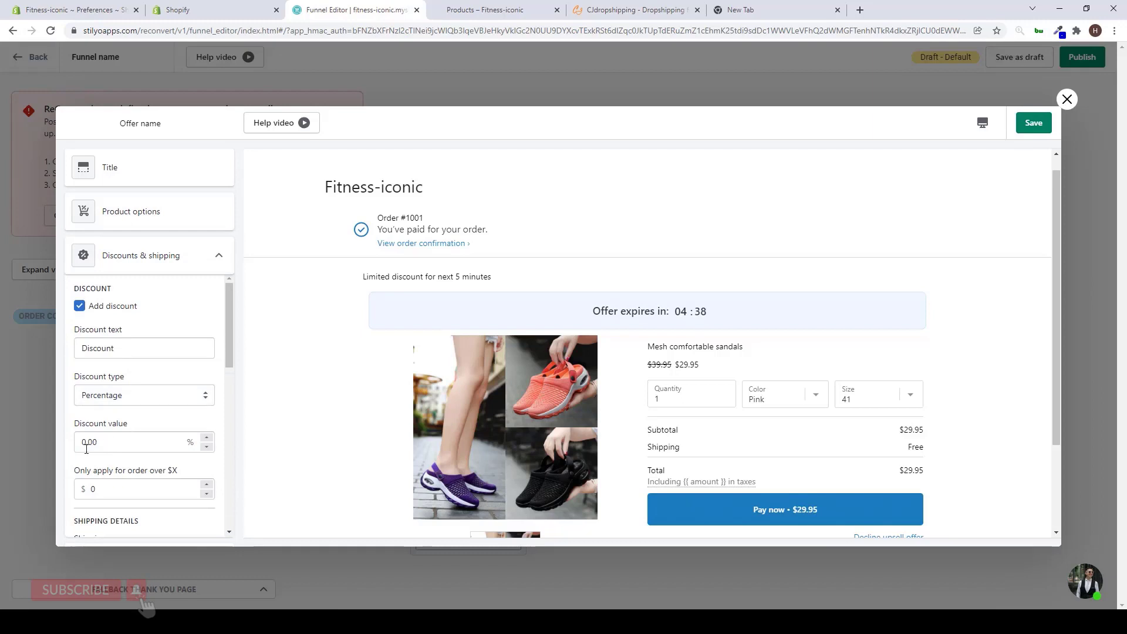
pyautogui.moveTo(88, 445); pyautogui.dragTo(83, 447)
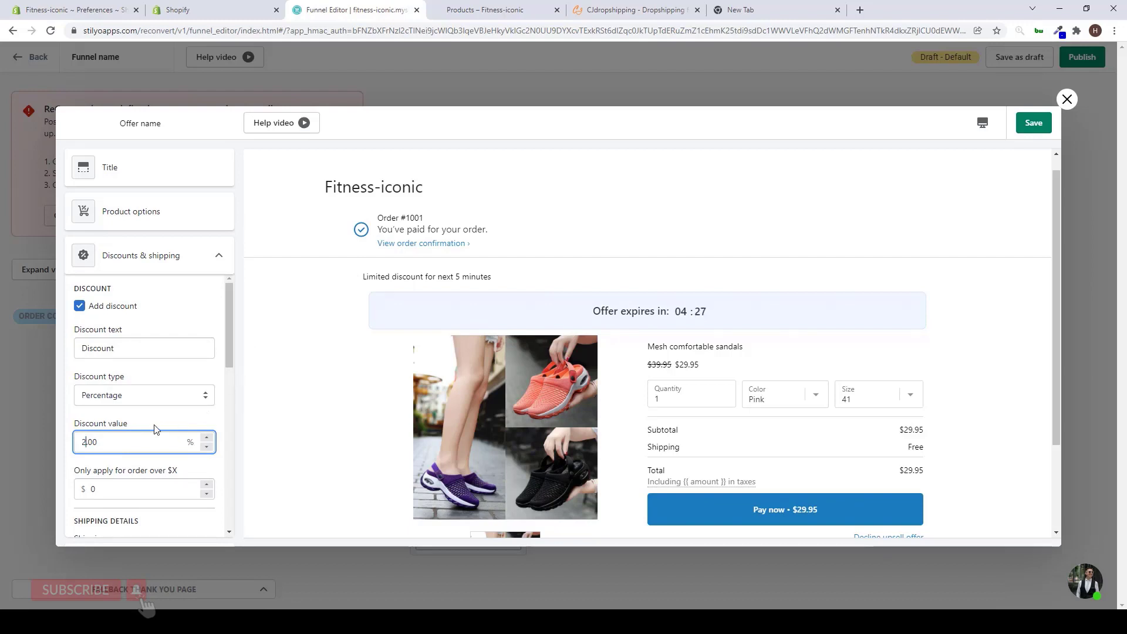
pyautogui.write('5')
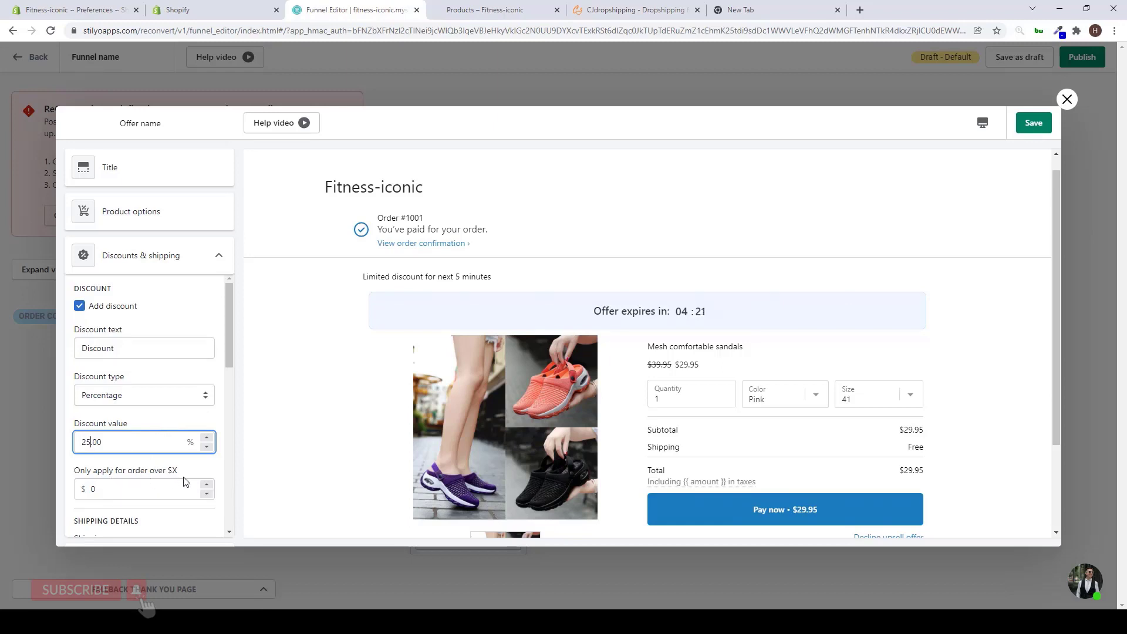
pyautogui.click(208, 492)
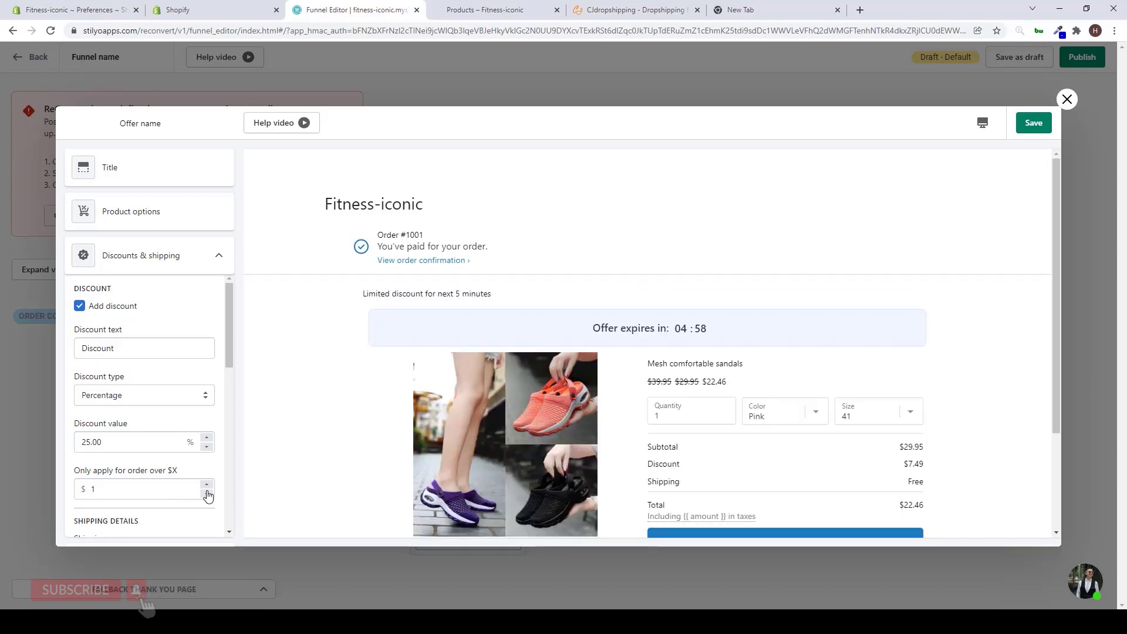
pyautogui.click(207, 493)
# Step: Review the offer's shipping details and its compare-to price, product price and discounted price display settings
pyautogui.scroll(-2, 141, 449)
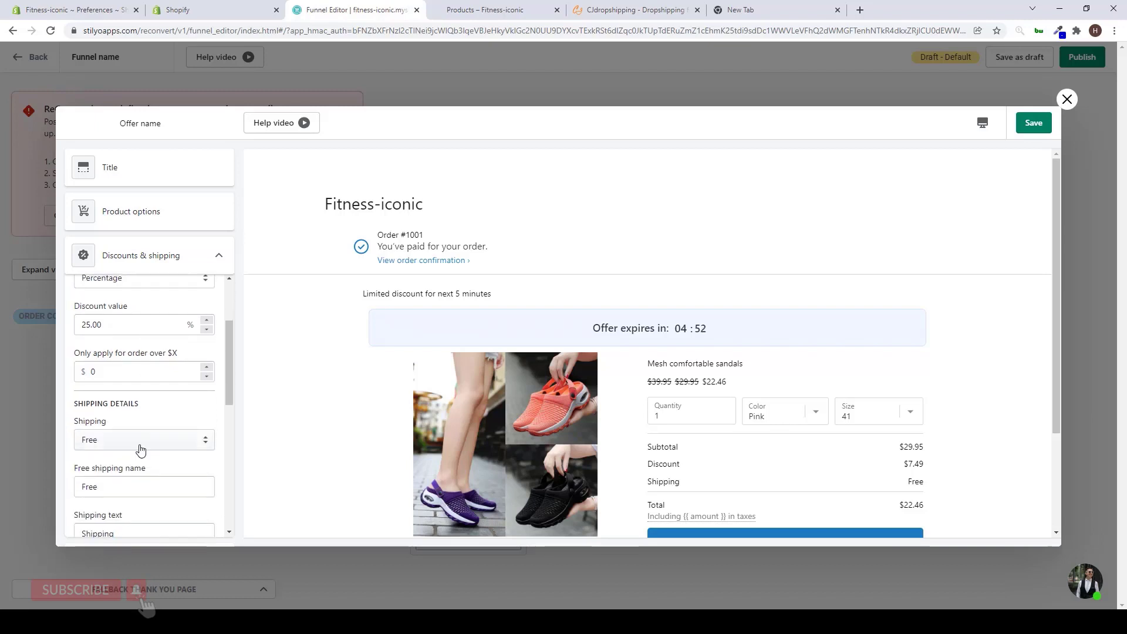
pyautogui.scroll(-2, 138, 446)
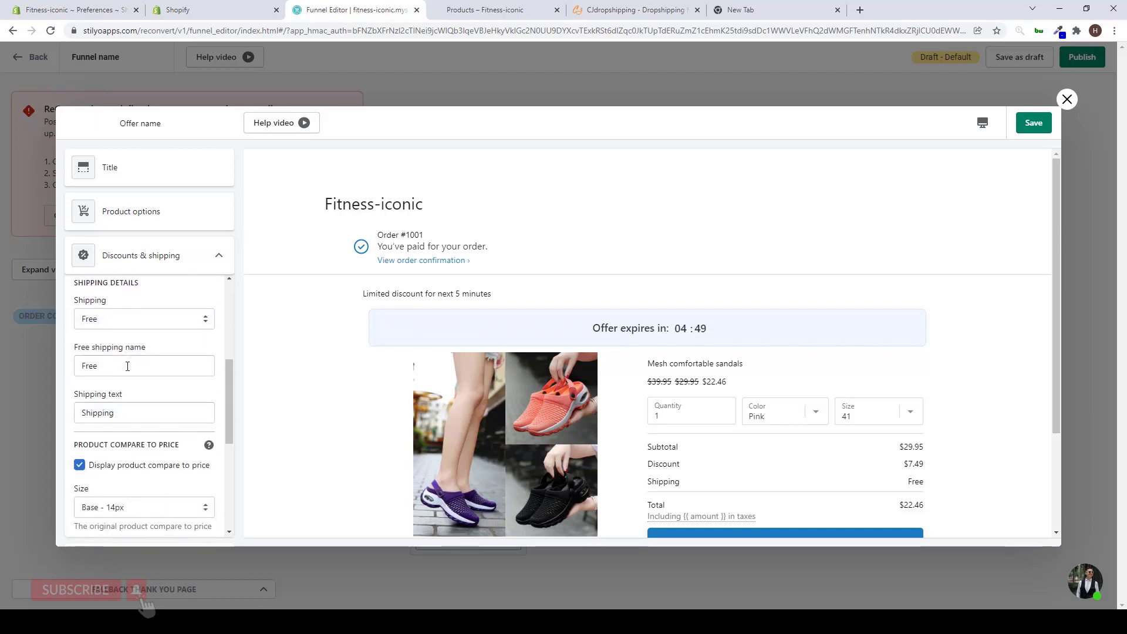
pyautogui.scroll(-1, 141, 399)
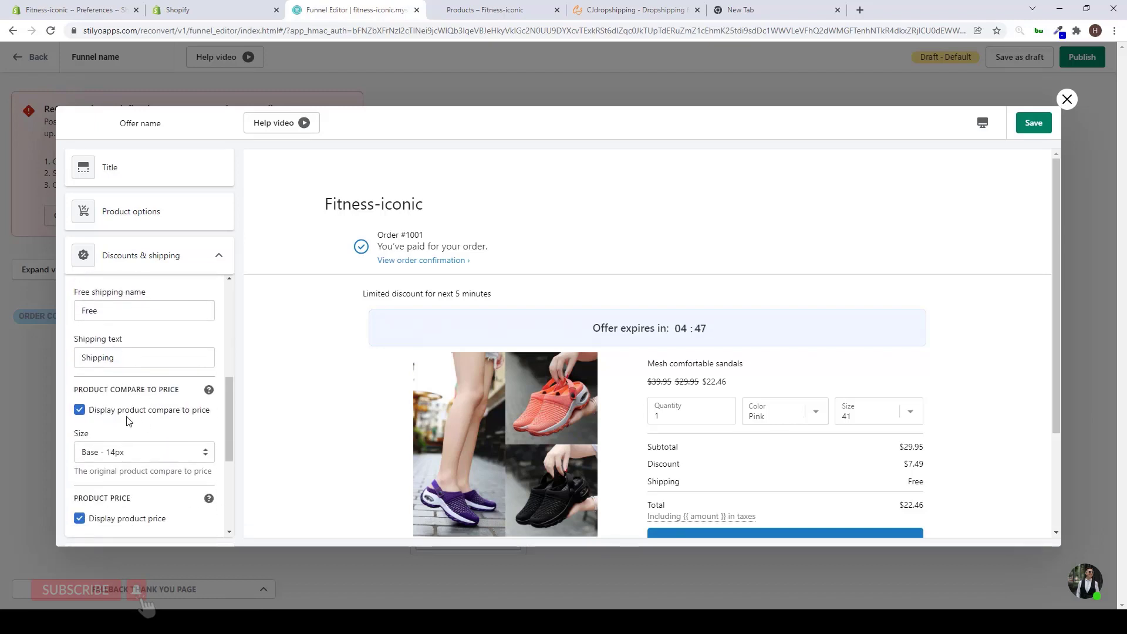
pyautogui.scroll(-2, 162, 418)
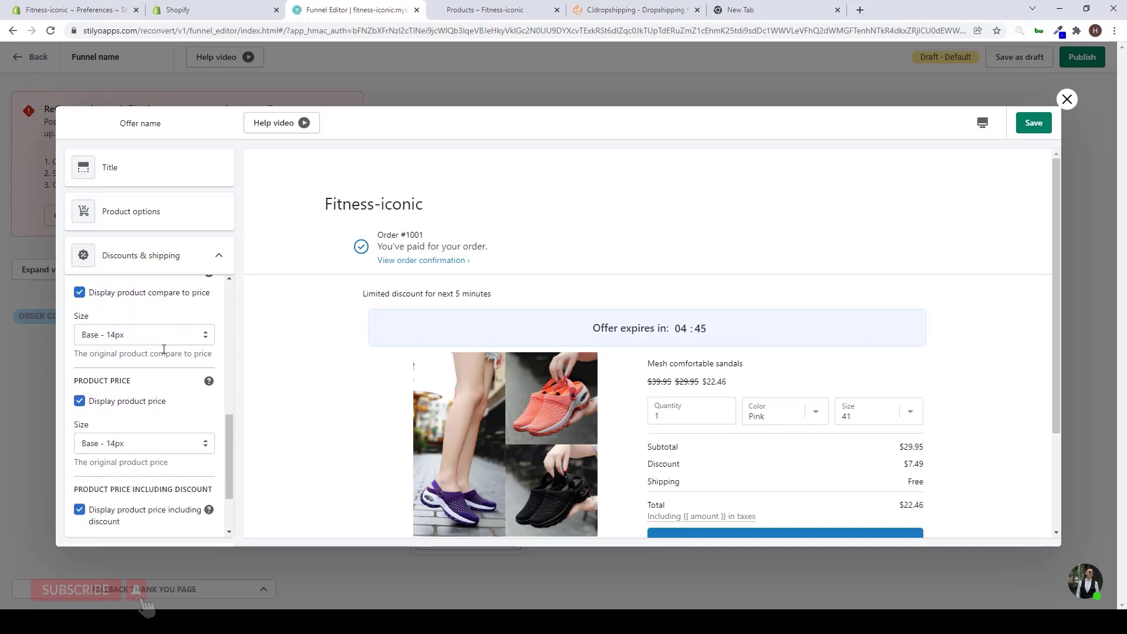
pyautogui.scroll(-2, 155, 423)
pyautogui.scroll(5, 155, 455)
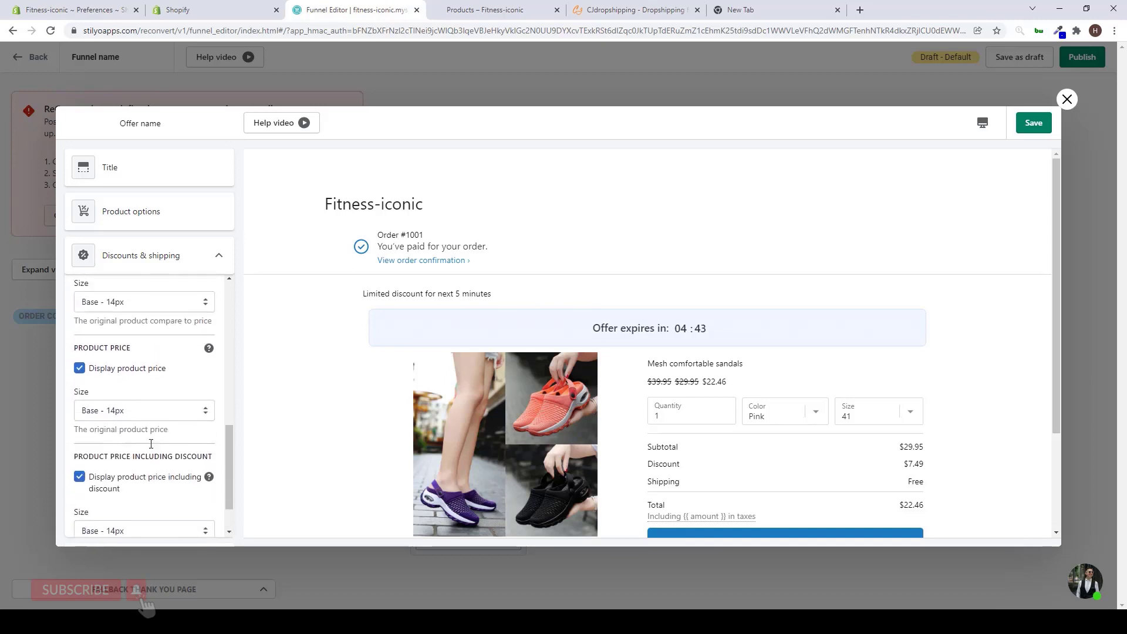
# Step: Review the offer's timer duration and position settings, and set the action when the timer runs out to Do nothing
pyautogui.click(166, 270)
pyautogui.click(166, 310)
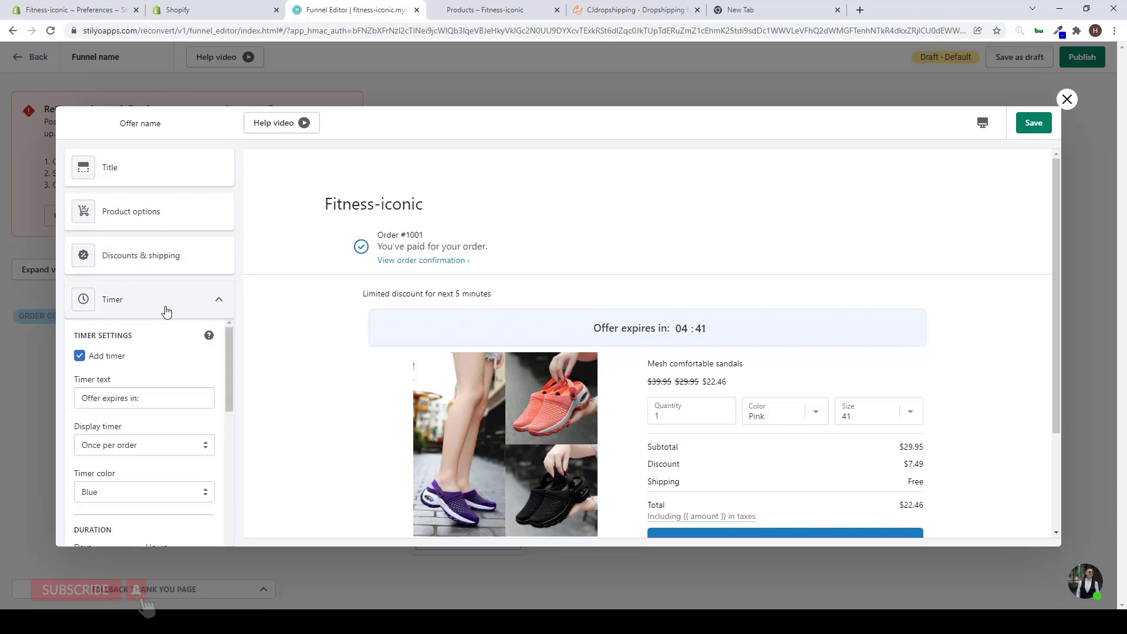
pyautogui.scroll(-1, 155, 399)
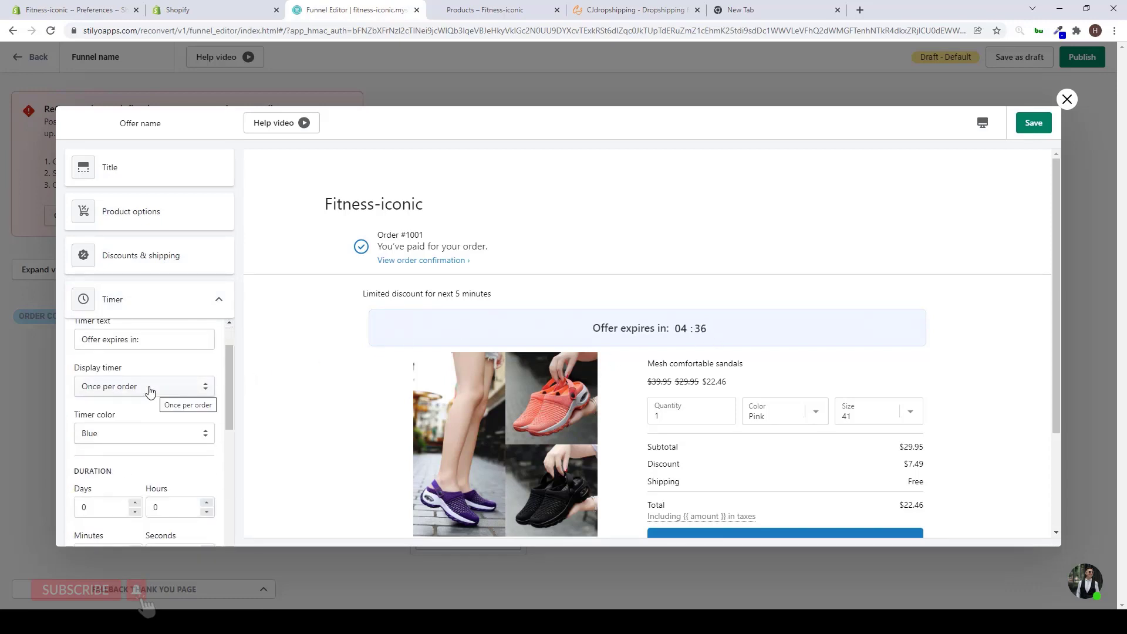
pyautogui.scroll(-3, 149, 392)
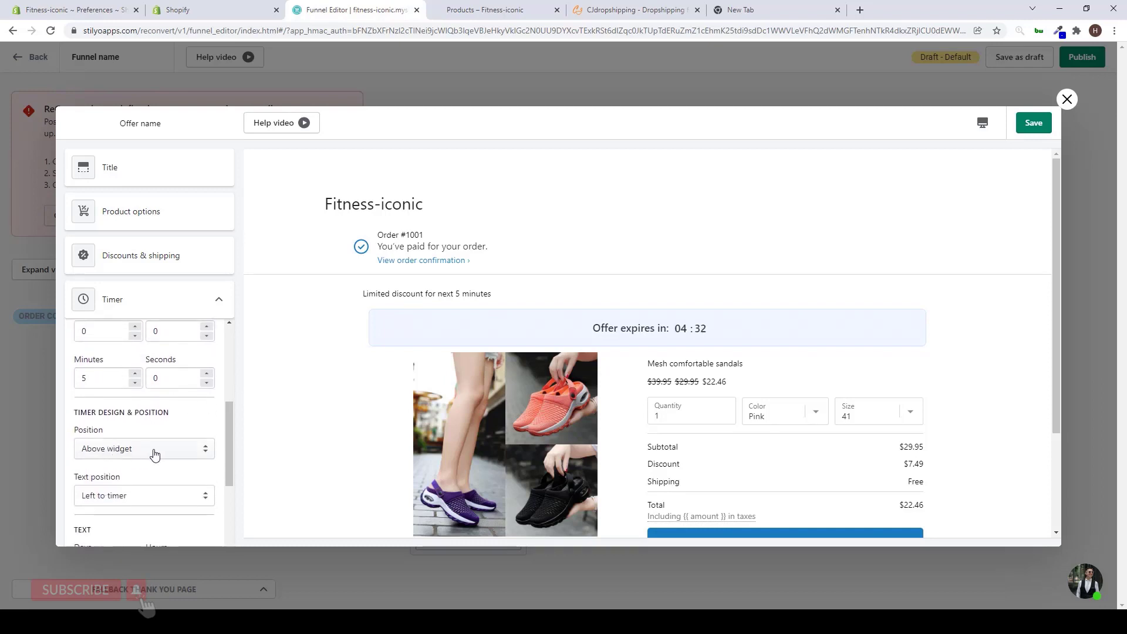
pyautogui.scroll(-1, 154, 453)
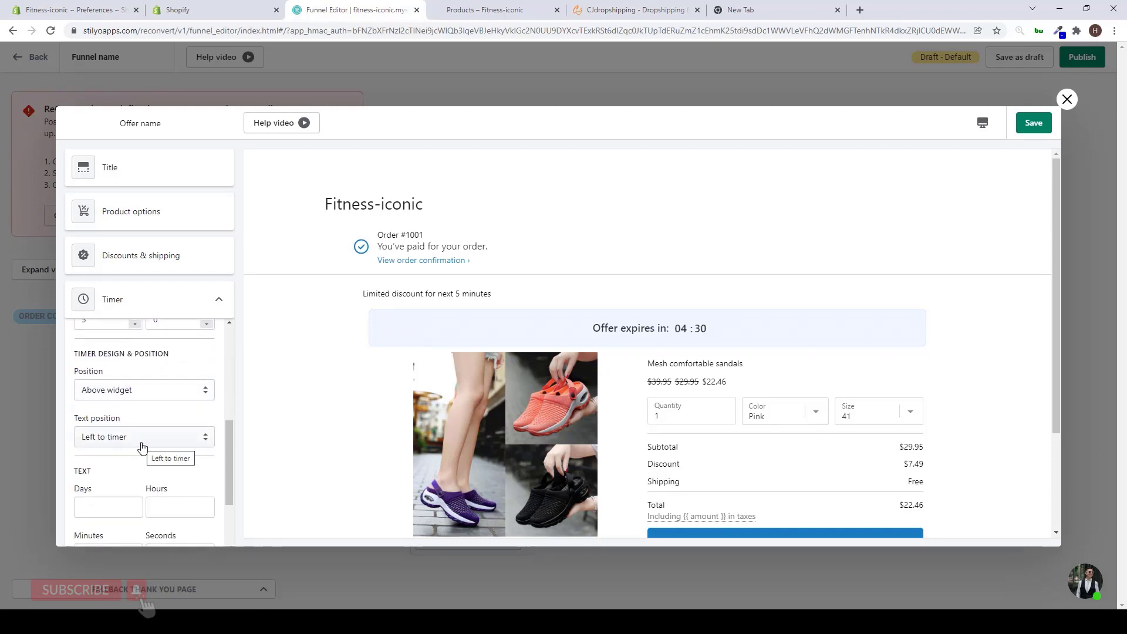
pyautogui.scroll(-4, 142, 447)
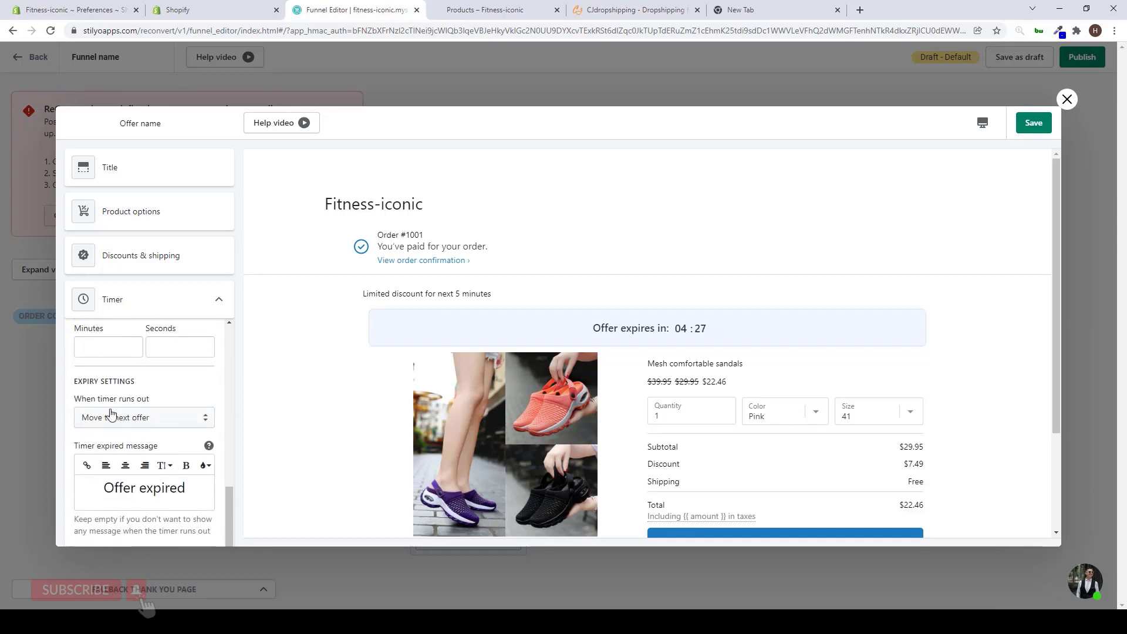
pyautogui.click(135, 417)
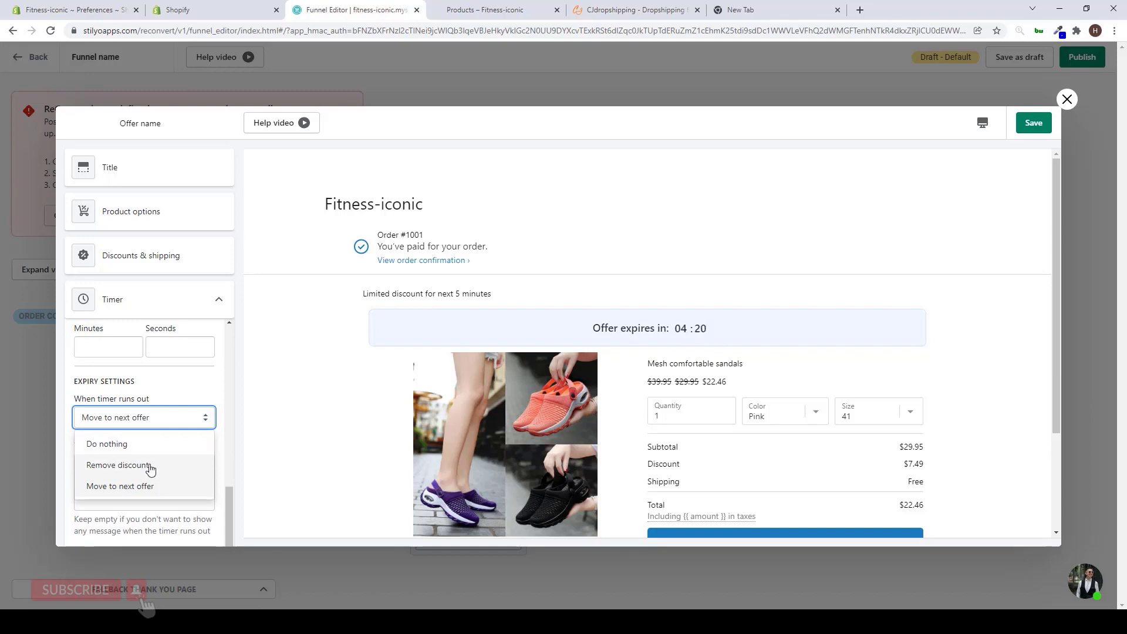
pyautogui.click(158, 449)
pyautogui.scroll(-2, 183, 413)
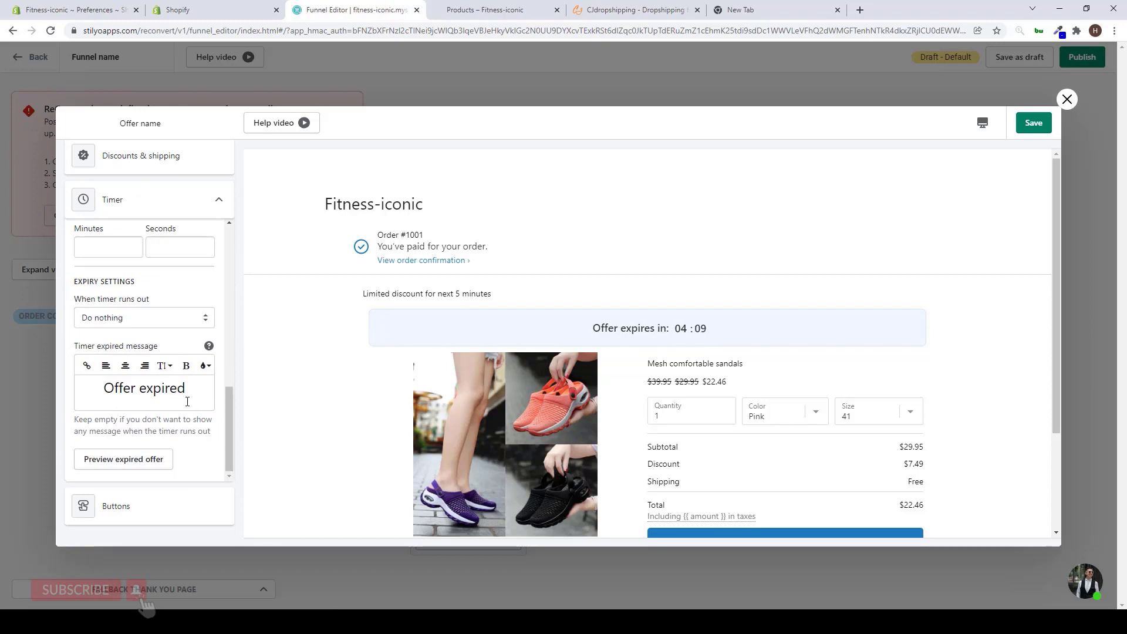
# Step: Examine the offer's accept and decline button text, type and position settings against the preview
pyautogui.scroll(-3, 312, 448)
pyautogui.click(70, 512)
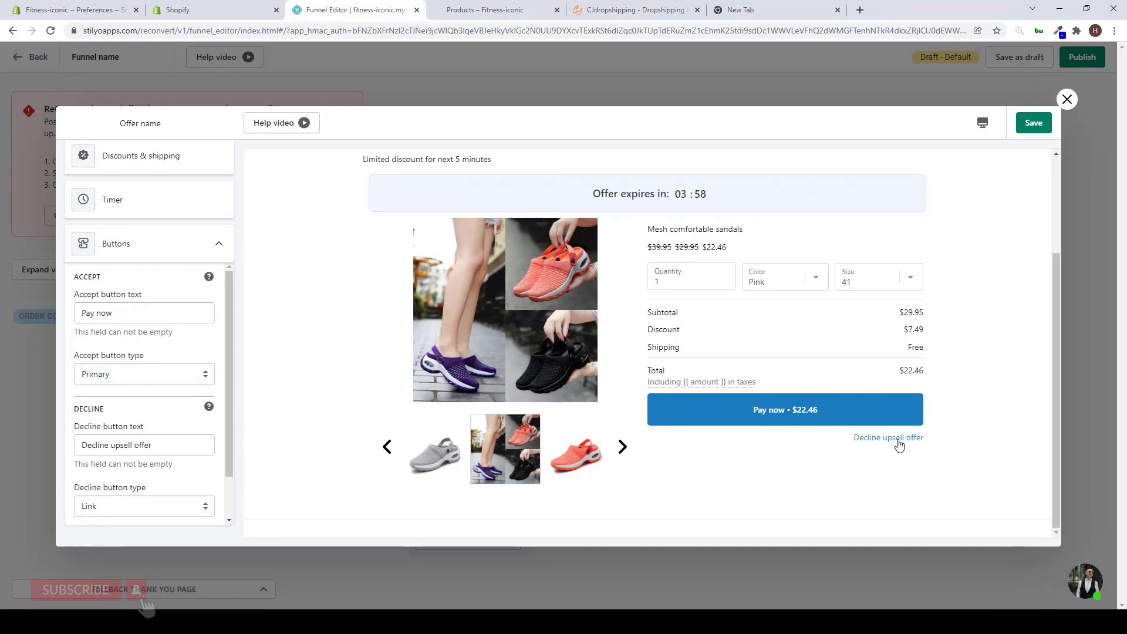
pyautogui.scroll(-2, 150, 470)
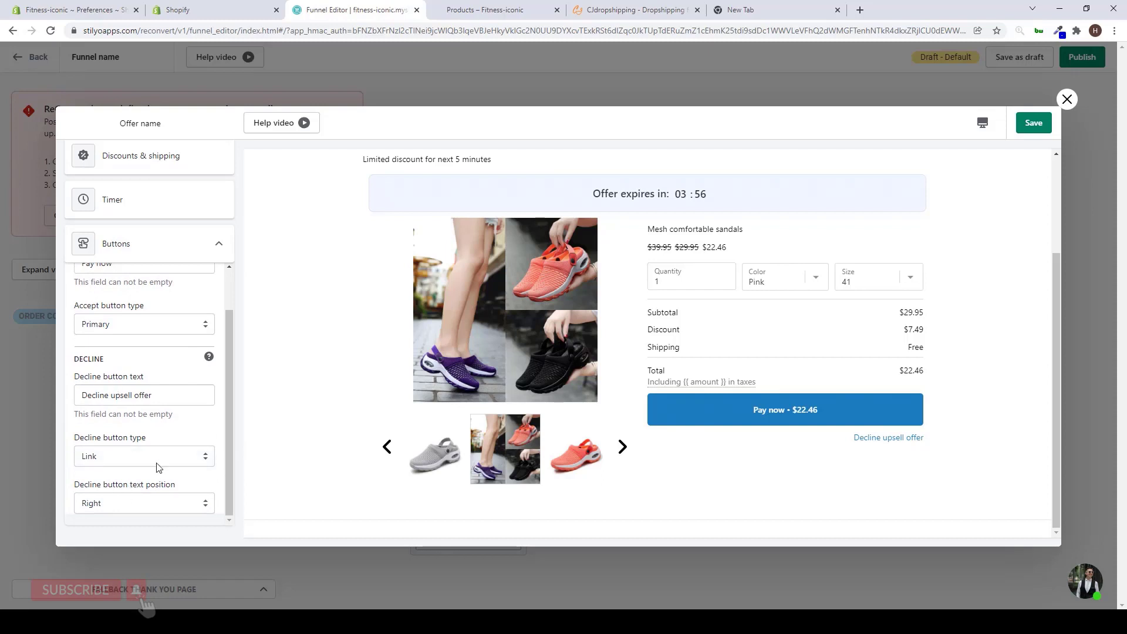
pyautogui.scroll(2, 132, 453)
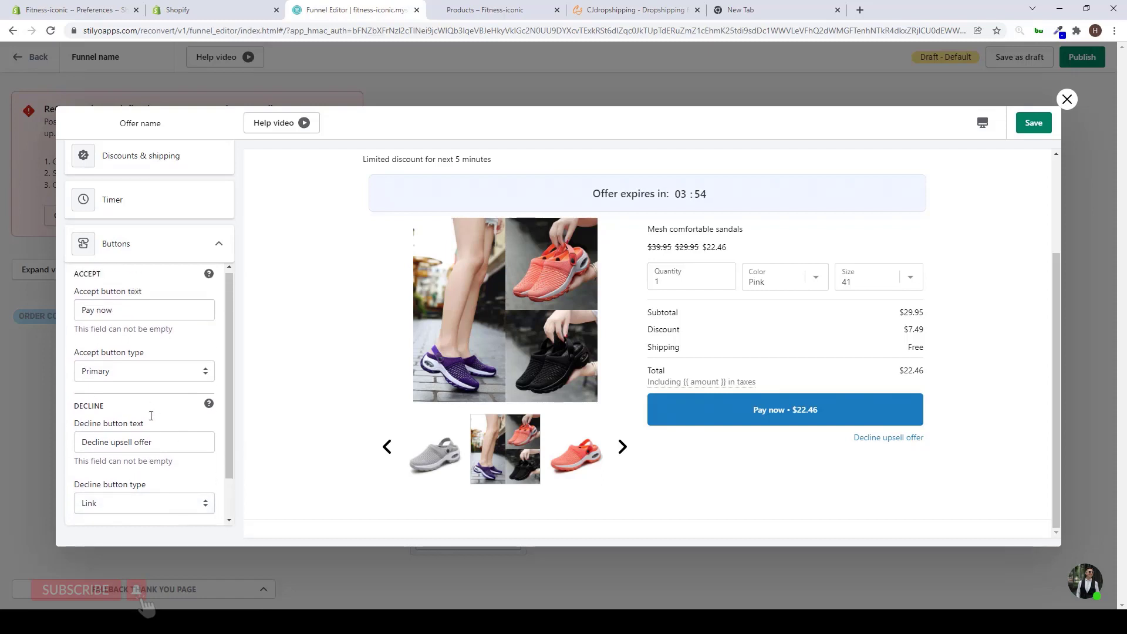
pyautogui.click(152, 251)
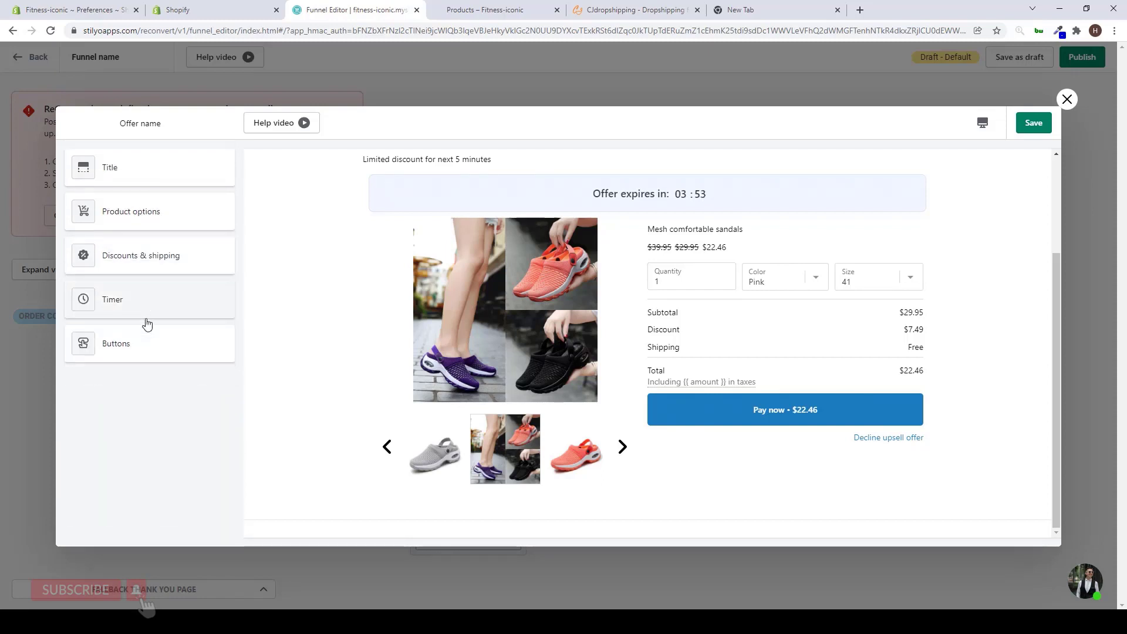
# Step: Save the Mesh comfortable sandals offer and close the offer editor
pyautogui.click(1066, 100)
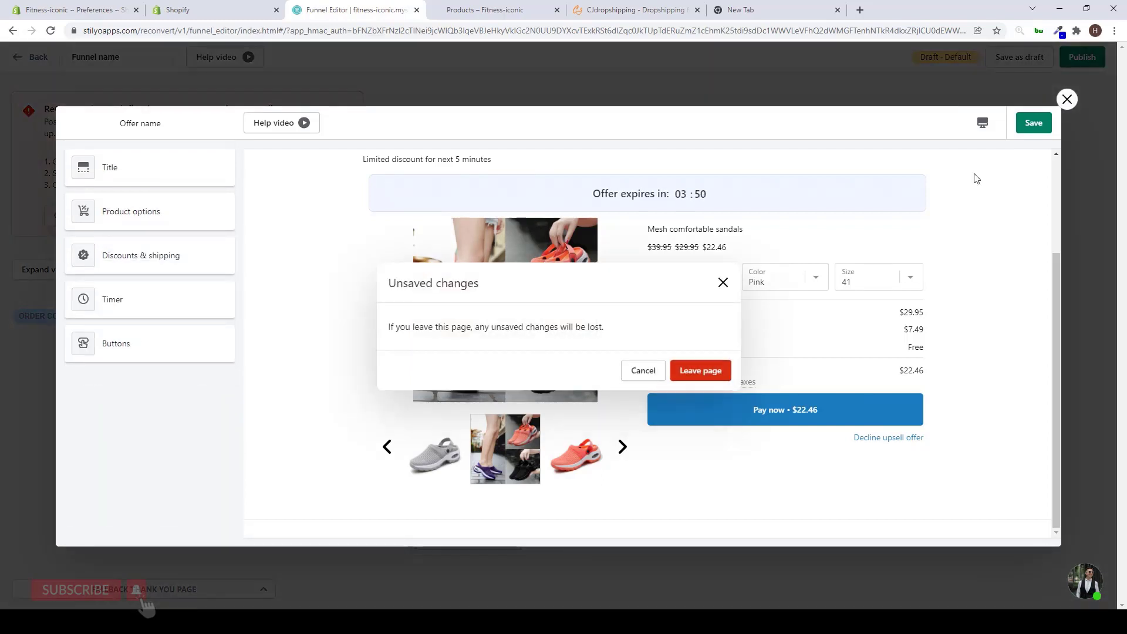
pyautogui.click(724, 283)
pyautogui.click(1032, 131)
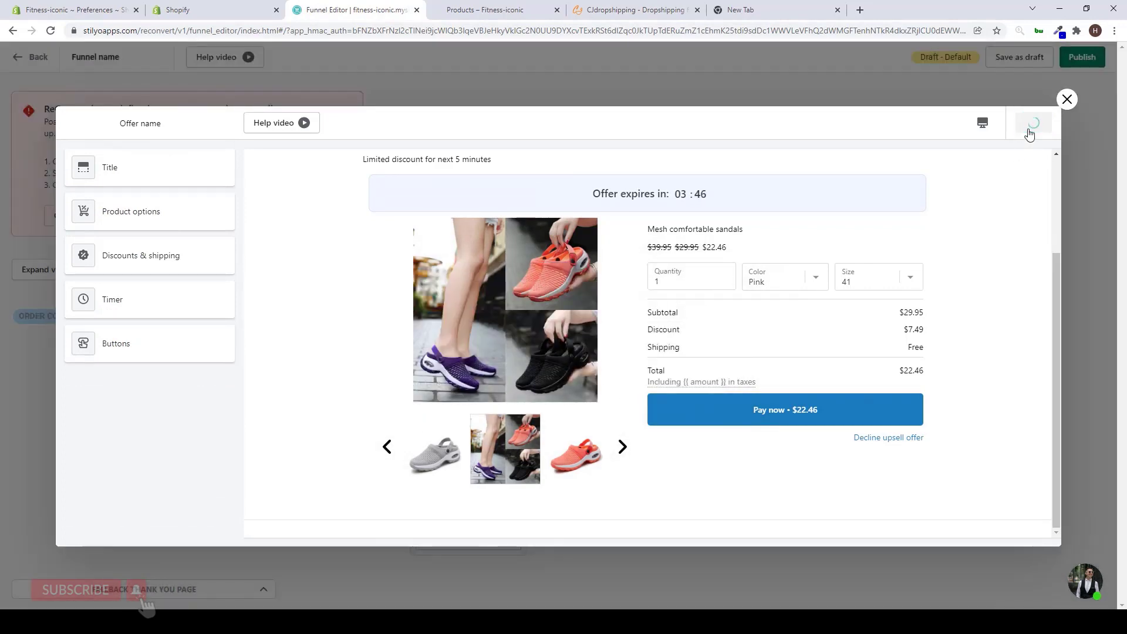
pyautogui.click(1068, 103)
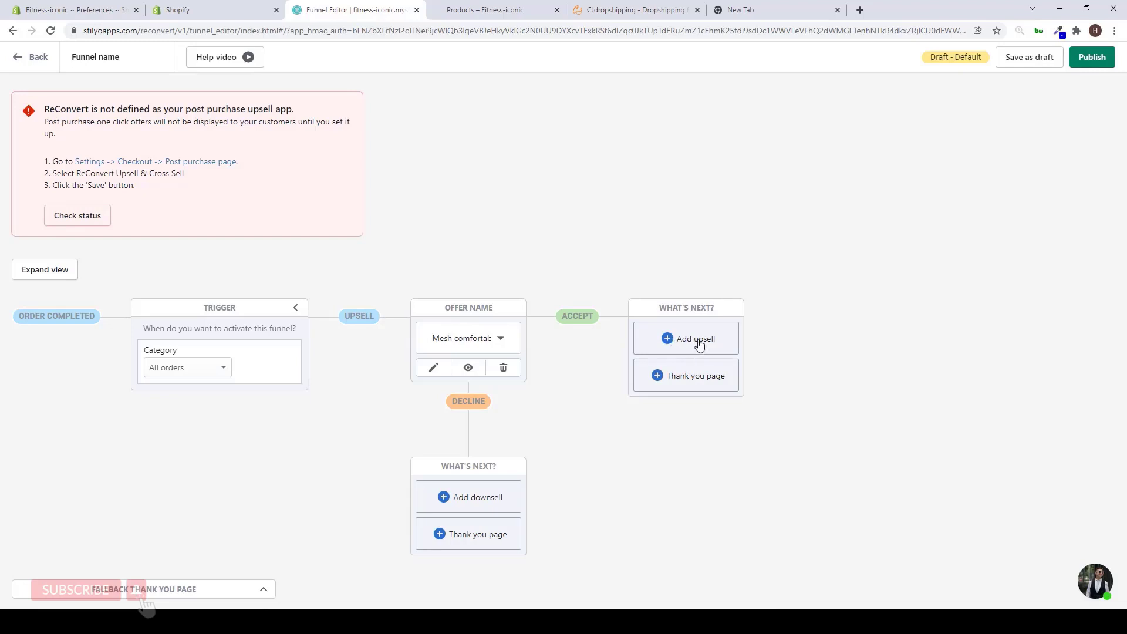
# Step: Check the upsell offer and thank you page choices available after the customer accepts the offer
pyautogui.click(718, 350)
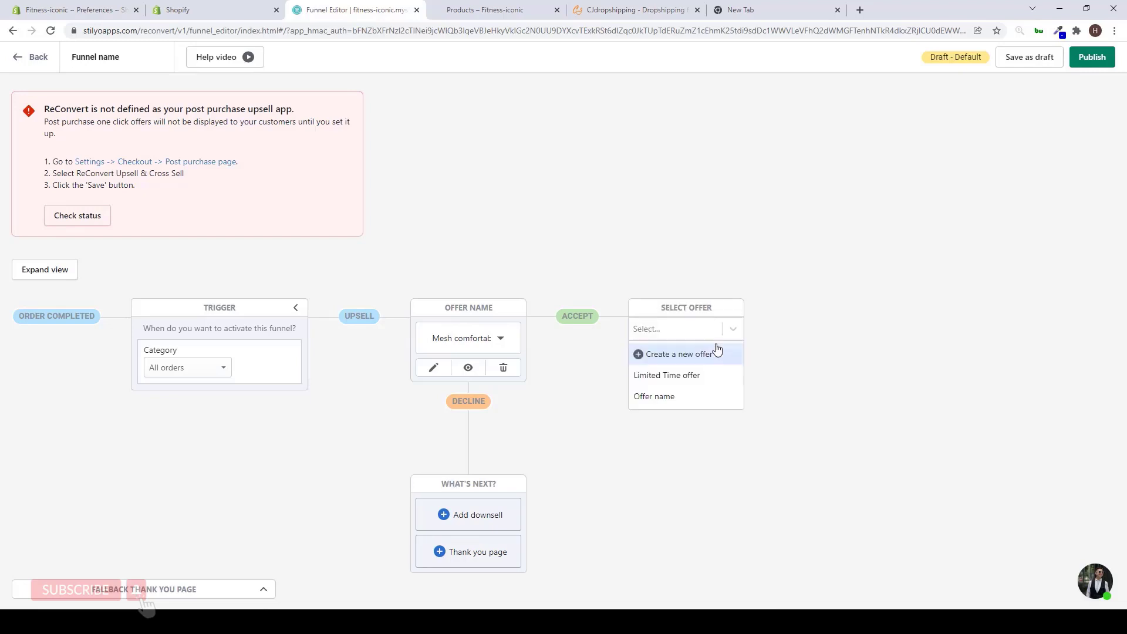
pyautogui.click(734, 330)
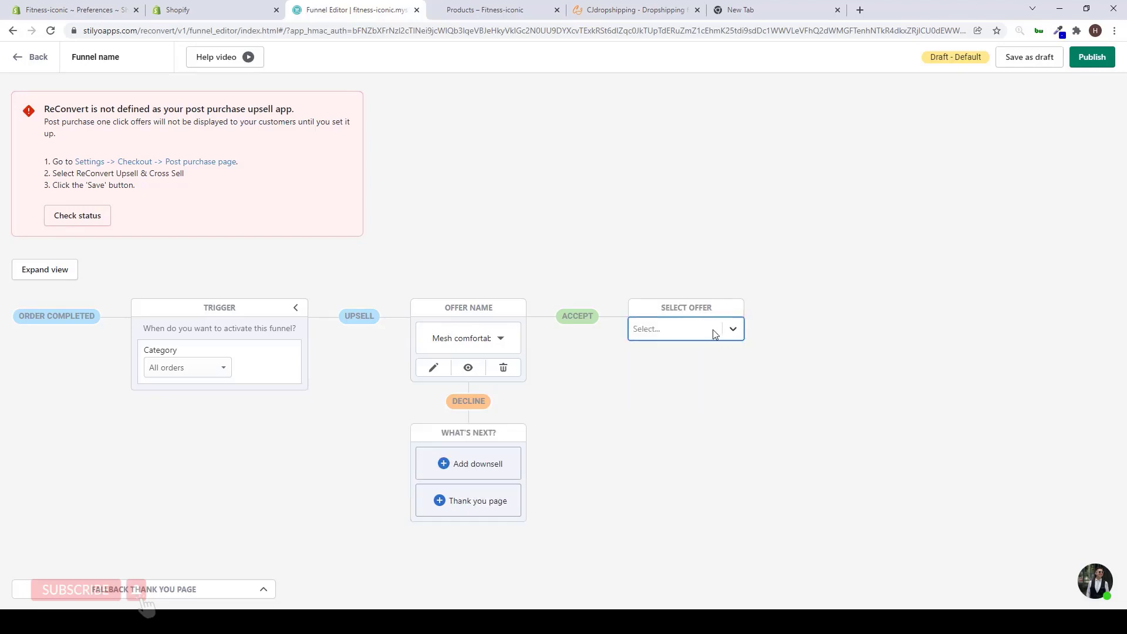
pyautogui.doubleClick(715, 332)
pyautogui.click(732, 335)
pyautogui.click(675, 359)
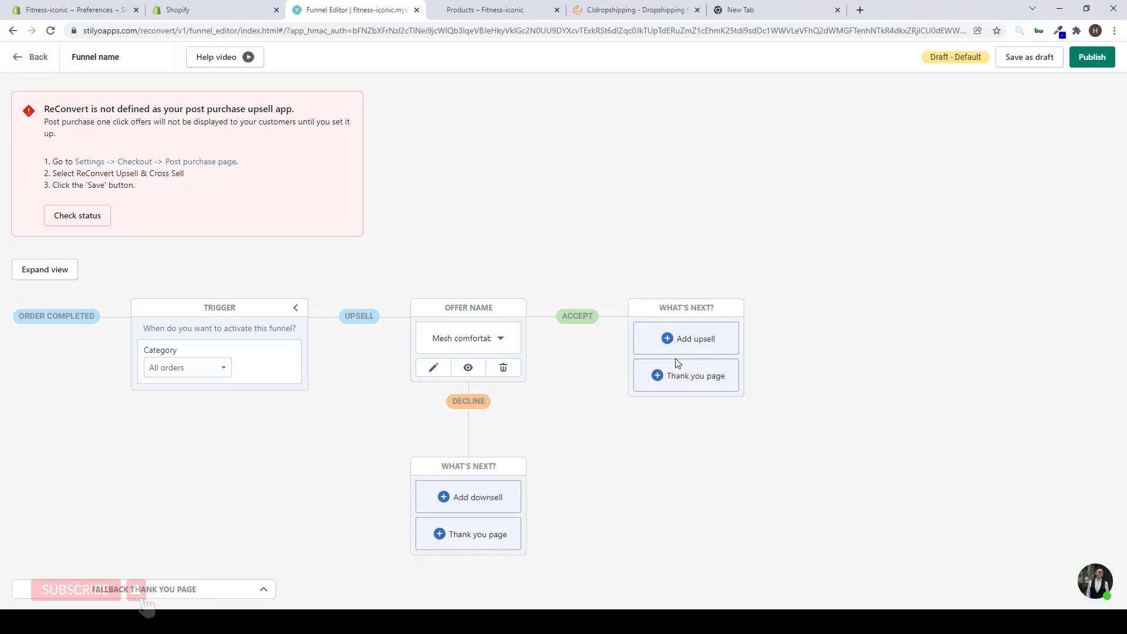
pyautogui.click(677, 375)
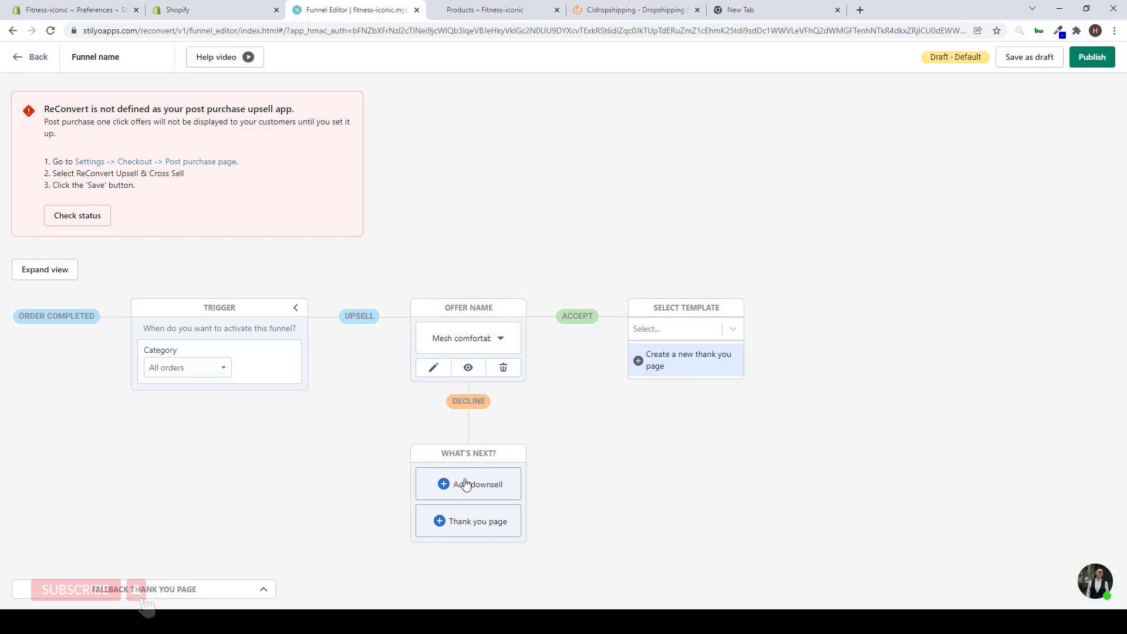
# Step: Create a new downsell offer on the decline branch and set its product to Cheapest product purchased, checking the preview
pyautogui.click(492, 495)
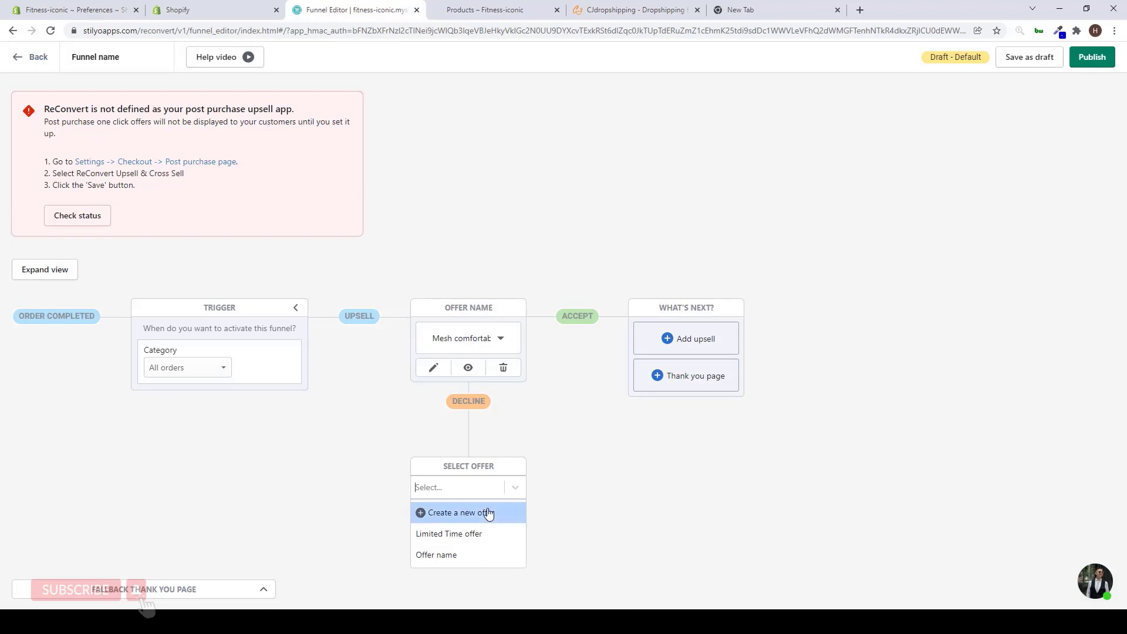
pyautogui.click(487, 513)
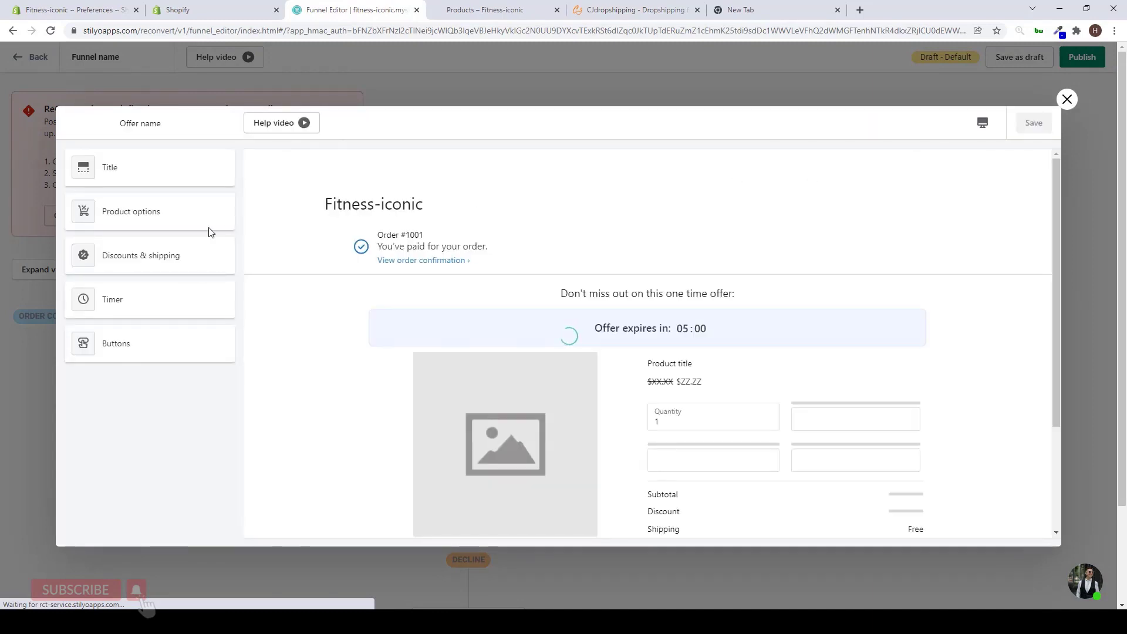
pyautogui.click(177, 218)
pyautogui.click(115, 282)
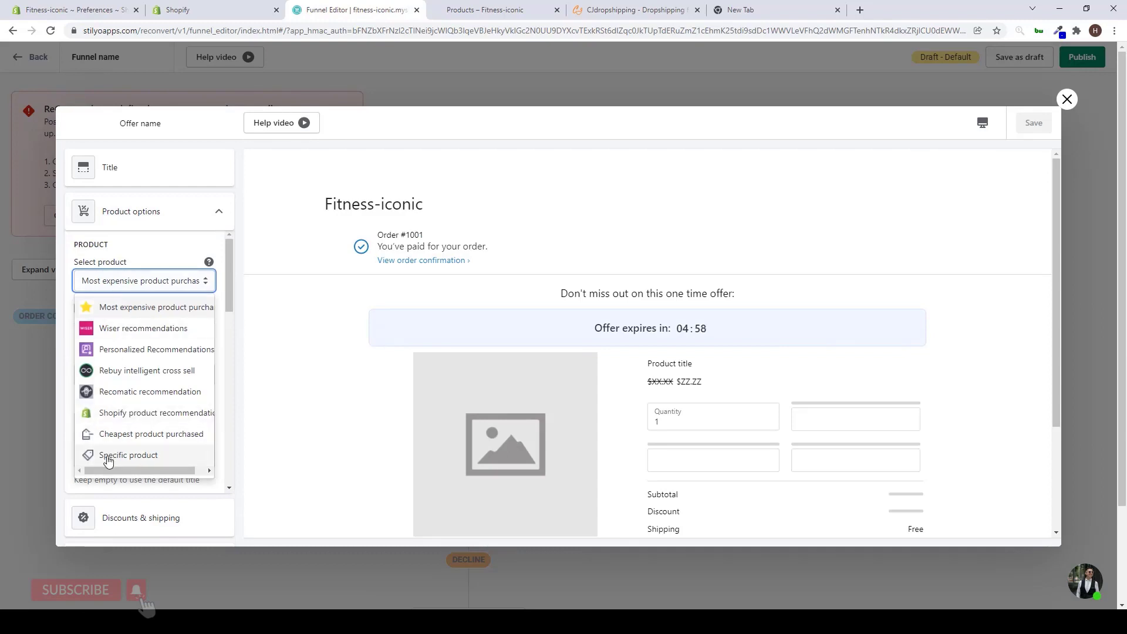
pyautogui.click(126, 455)
pyautogui.click(156, 282)
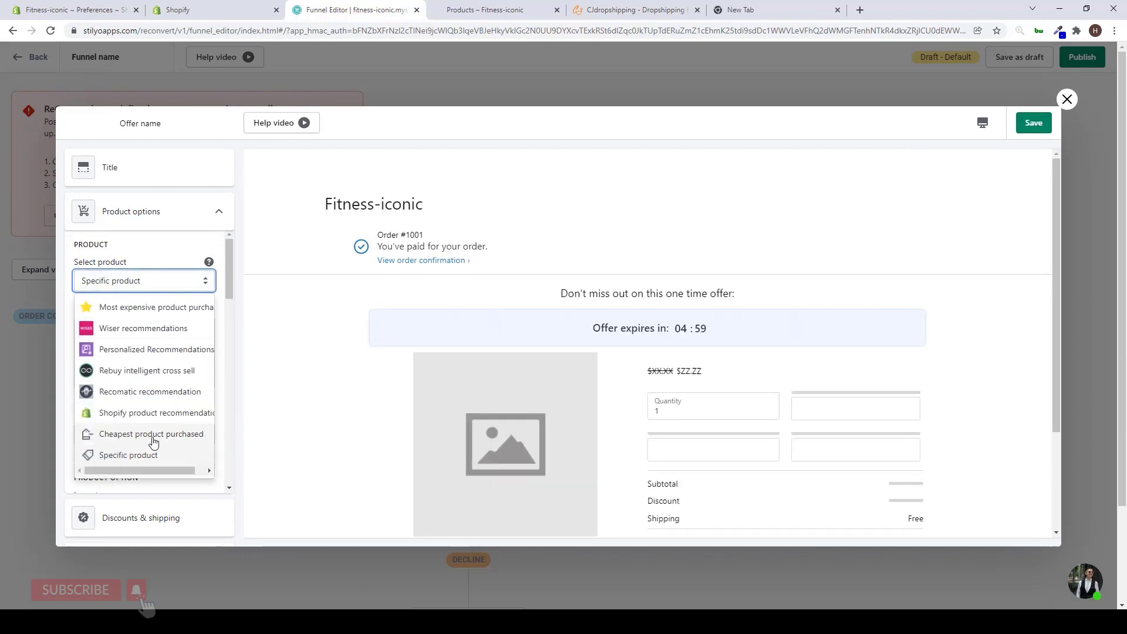
pyautogui.click(150, 435)
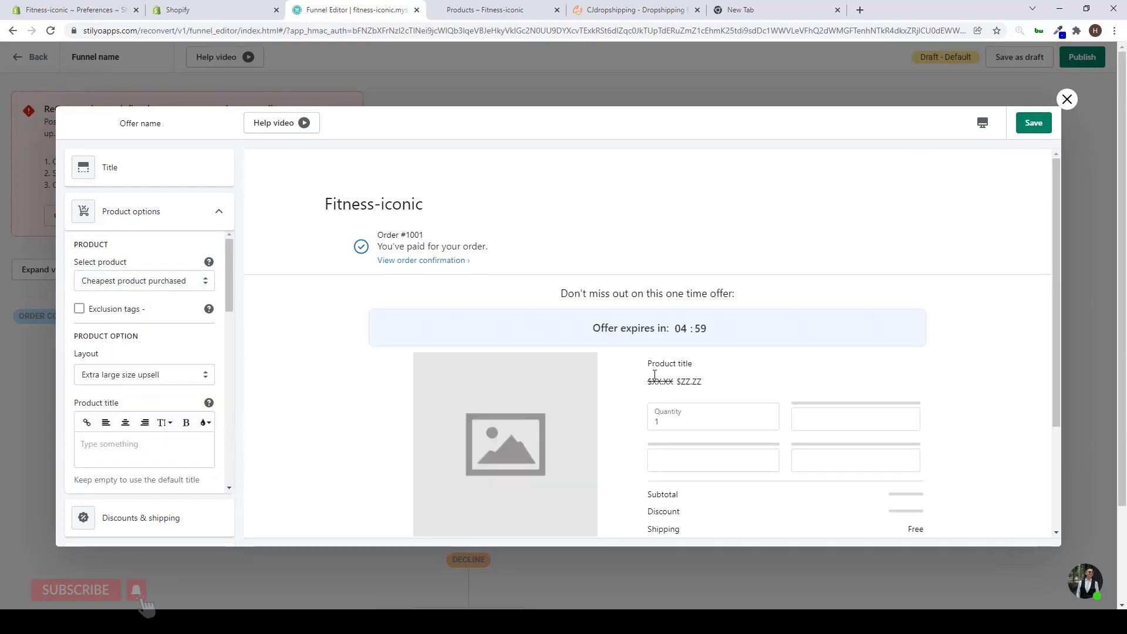
pyautogui.scroll(-3, 527, 408)
pyautogui.scroll(2, 551, 339)
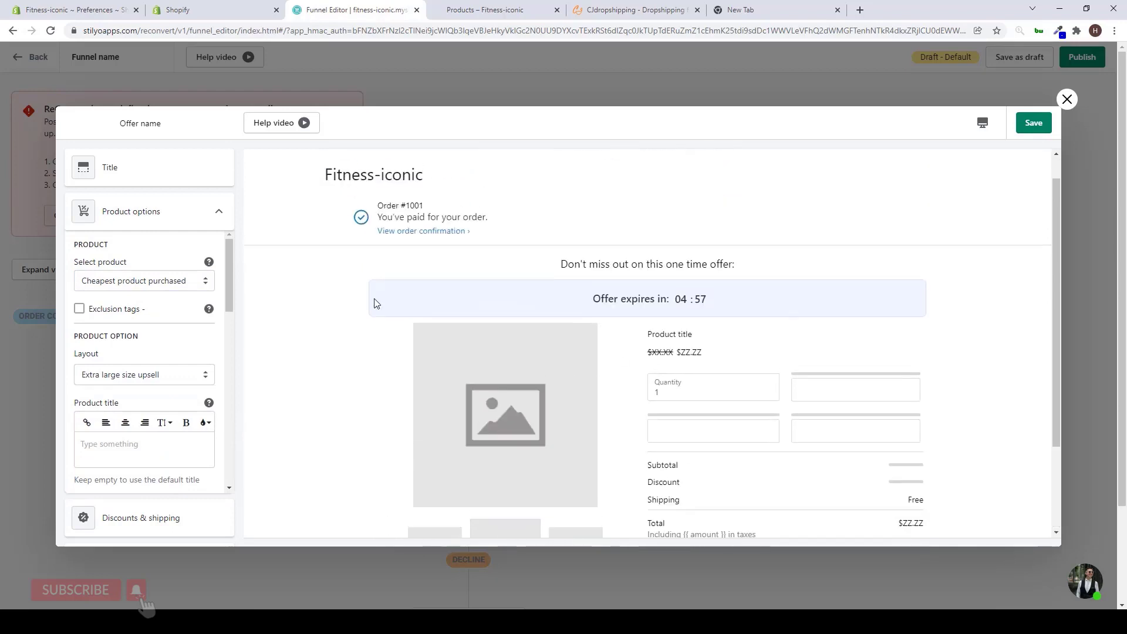
# Step: Change the downsell offer to a specific product, choosing the 14 Kinds of Multifunctional Abdominal Muscle Wheel as the featured product
pyautogui.scroll(-1, 131, 384)
pyautogui.scroll(1, 133, 306)
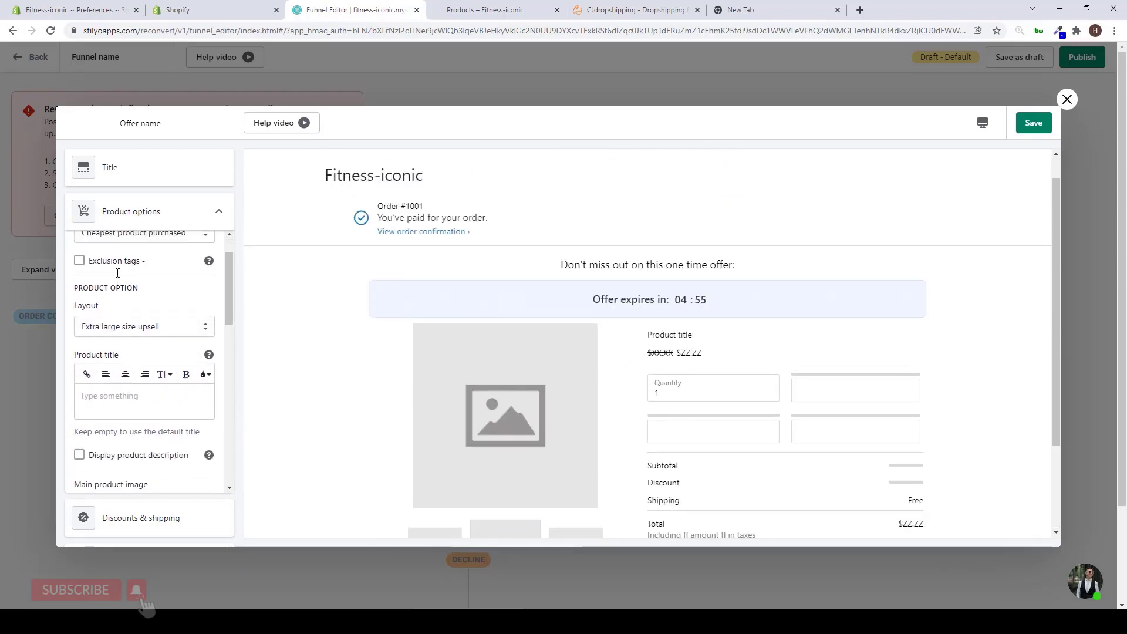
pyautogui.click(132, 285)
pyautogui.click(132, 285)
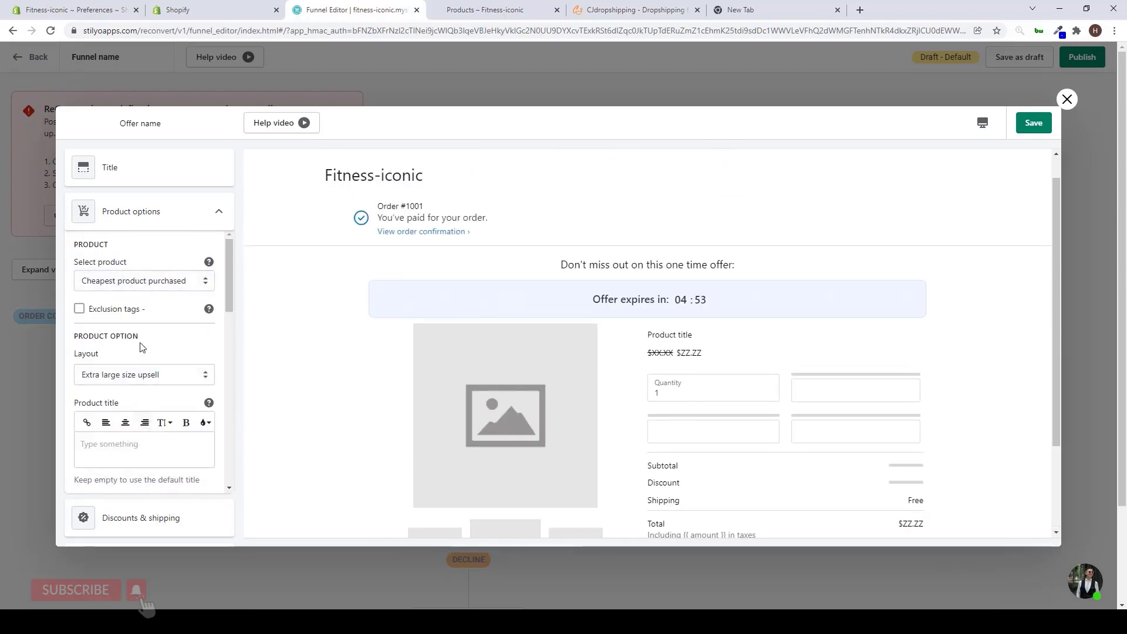
pyautogui.scroll(-2, 137, 329)
pyautogui.scroll(2, 137, 330)
pyautogui.click(137, 283)
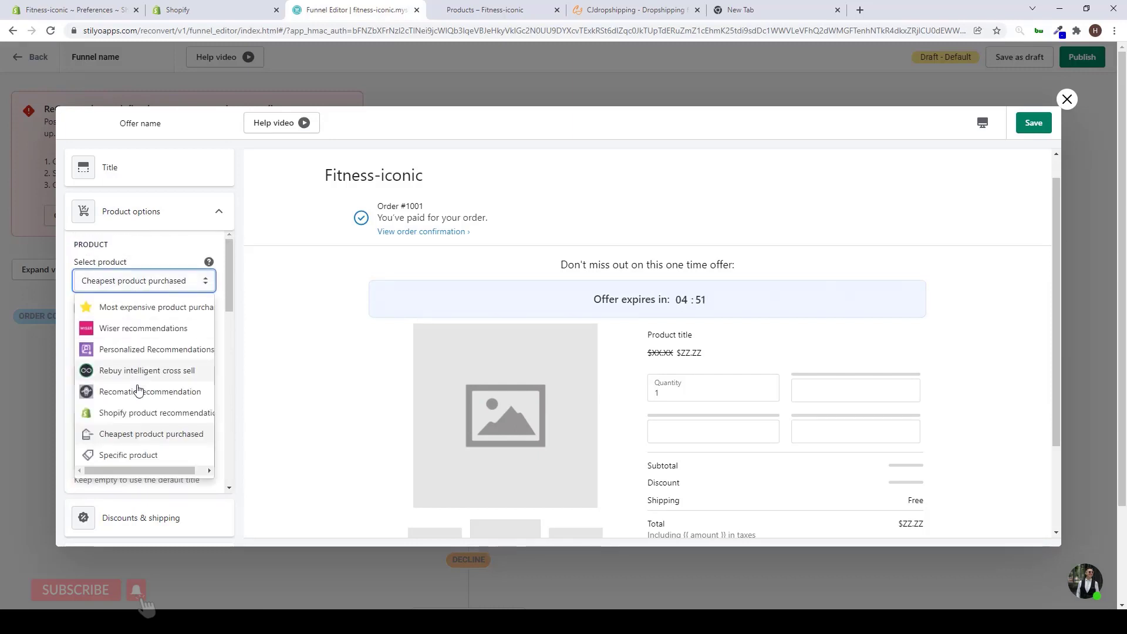
pyautogui.scroll(-1, 130, 400)
pyautogui.click(128, 398)
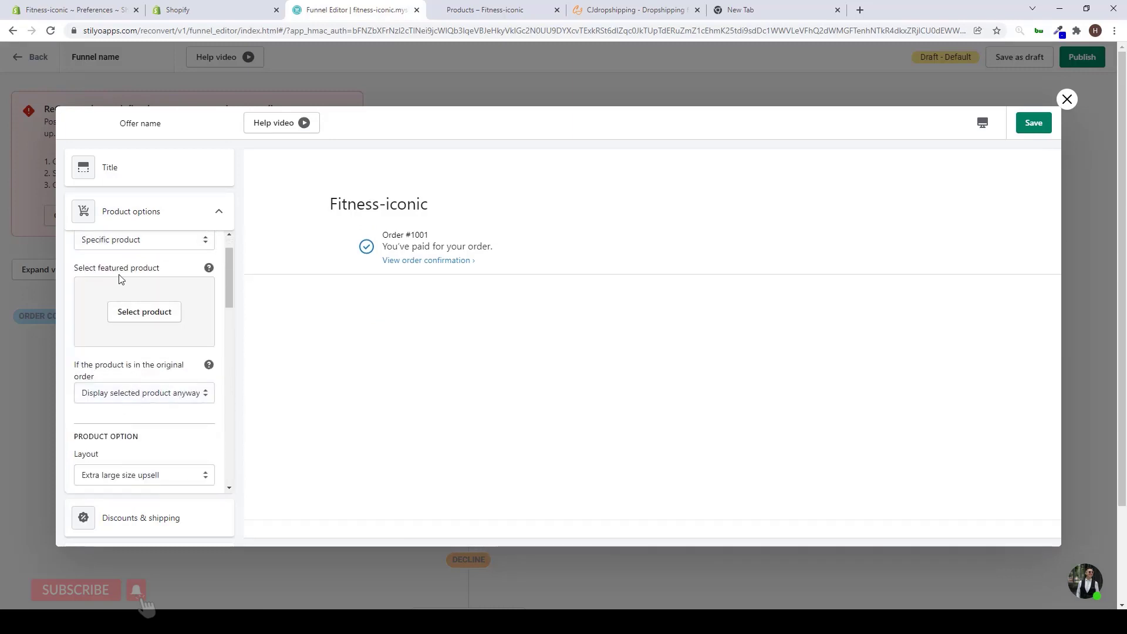
pyautogui.click(154, 311)
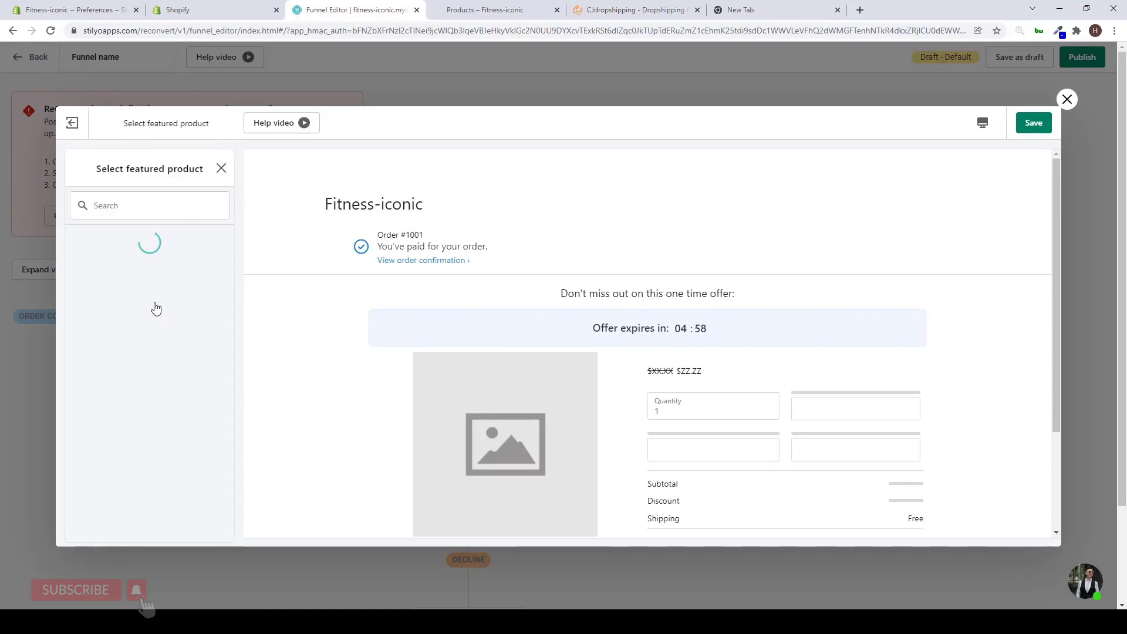
pyautogui.click(144, 320)
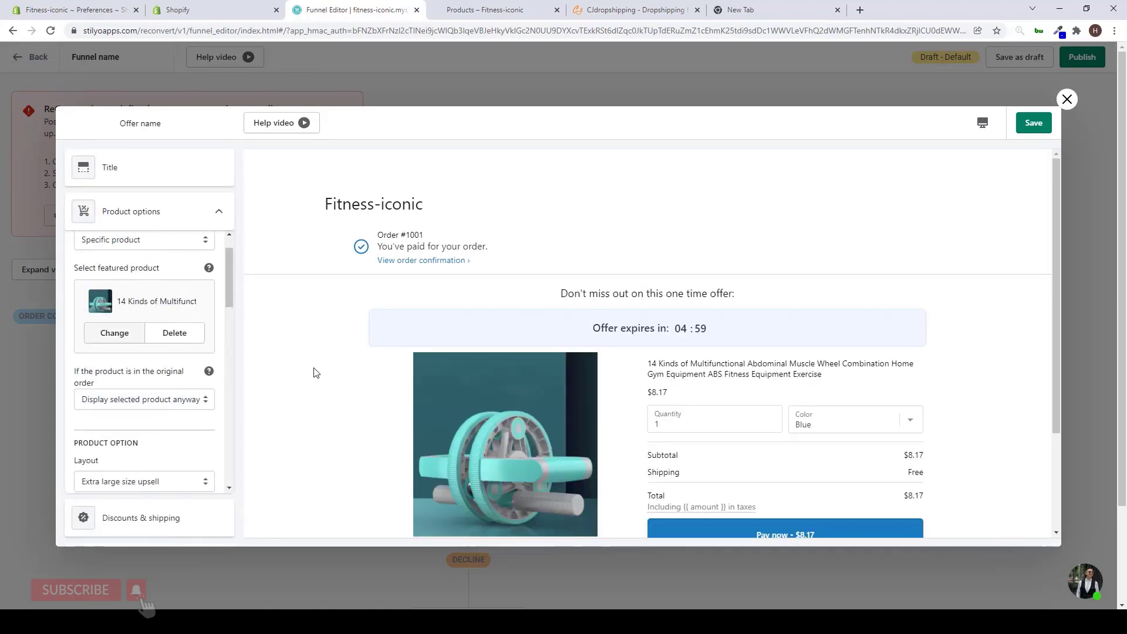
# Step: Check the abdominal wheel downsell in the preview and its product options, and save the offer
pyautogui.scroll(-1, 487, 352)
pyautogui.scroll(-1, 487, 352)
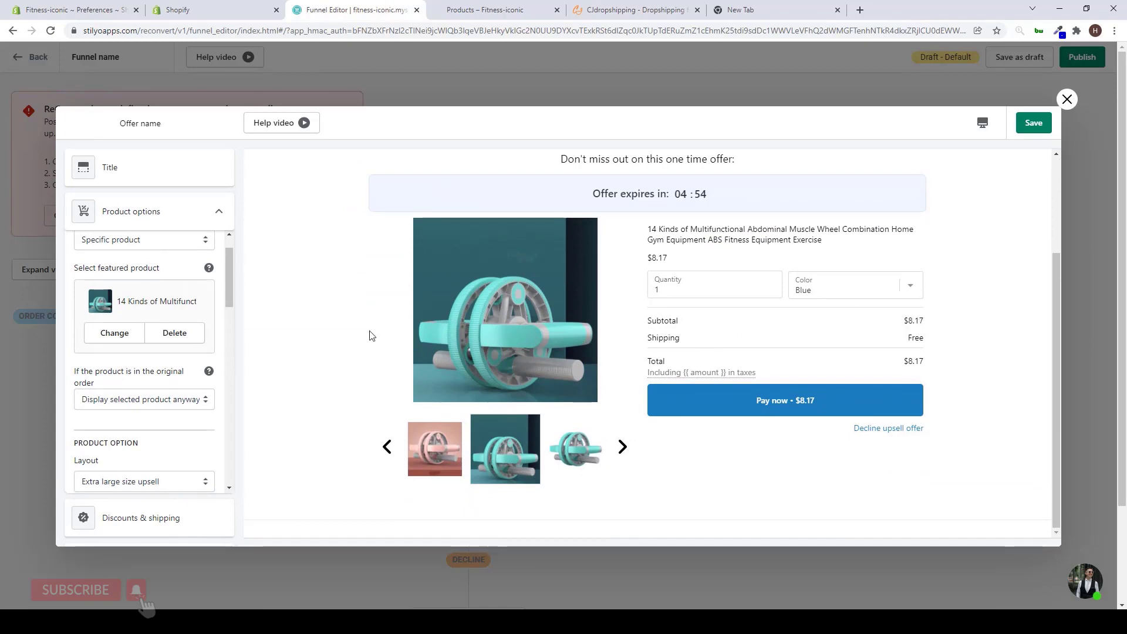
pyautogui.scroll(3, 525, 327)
pyautogui.scroll(-3, 391, 348)
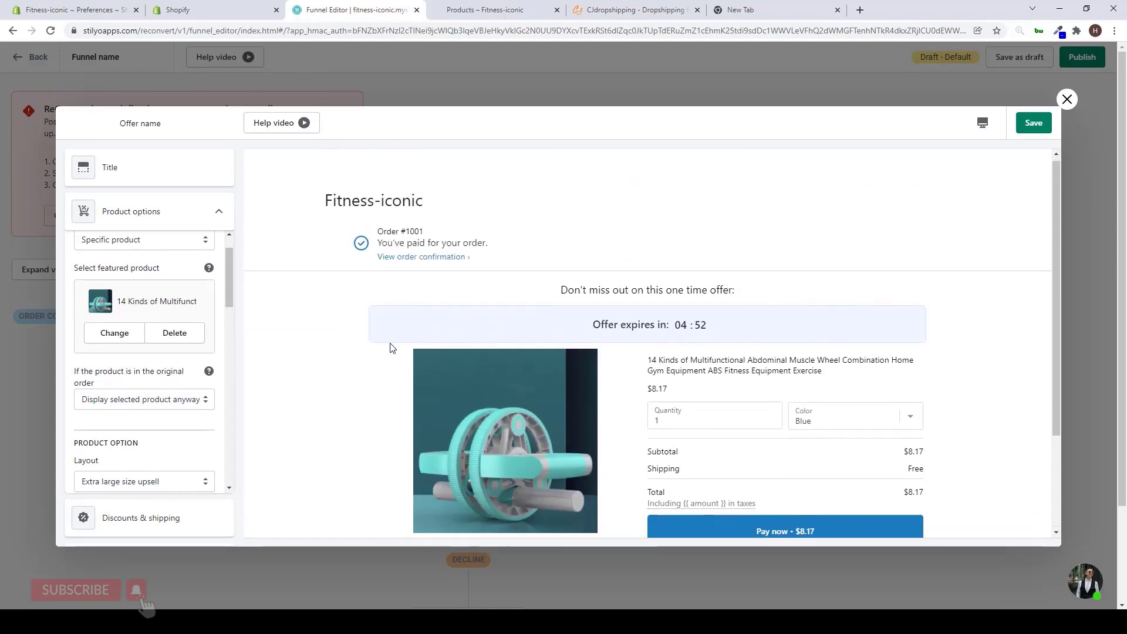
pyautogui.scroll(-15, 158, 386)
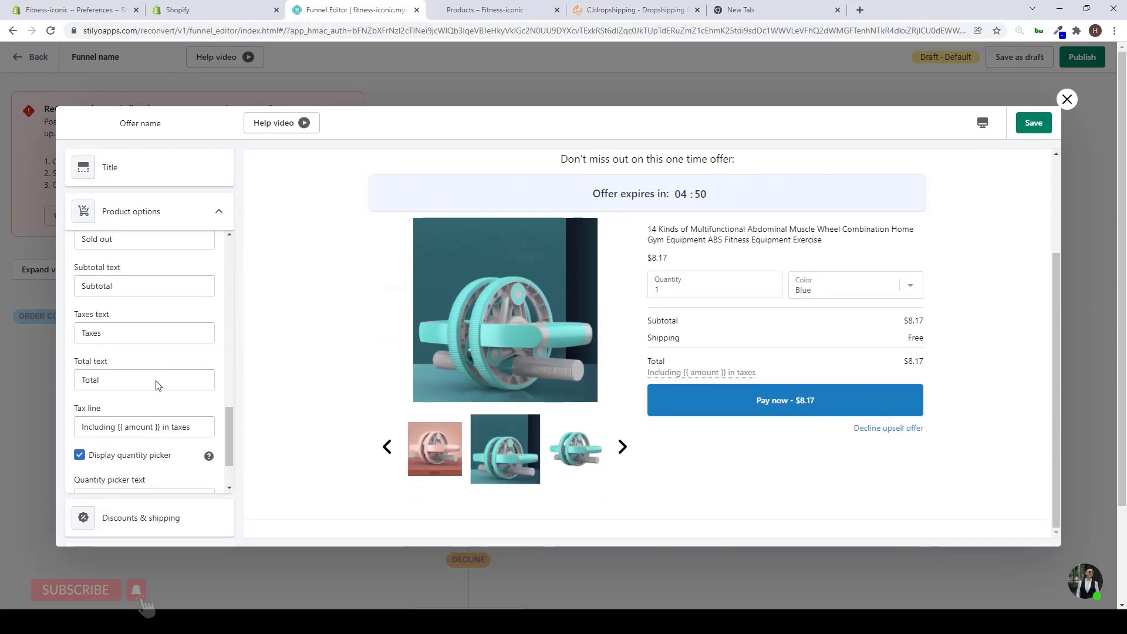
pyautogui.click(1034, 126)
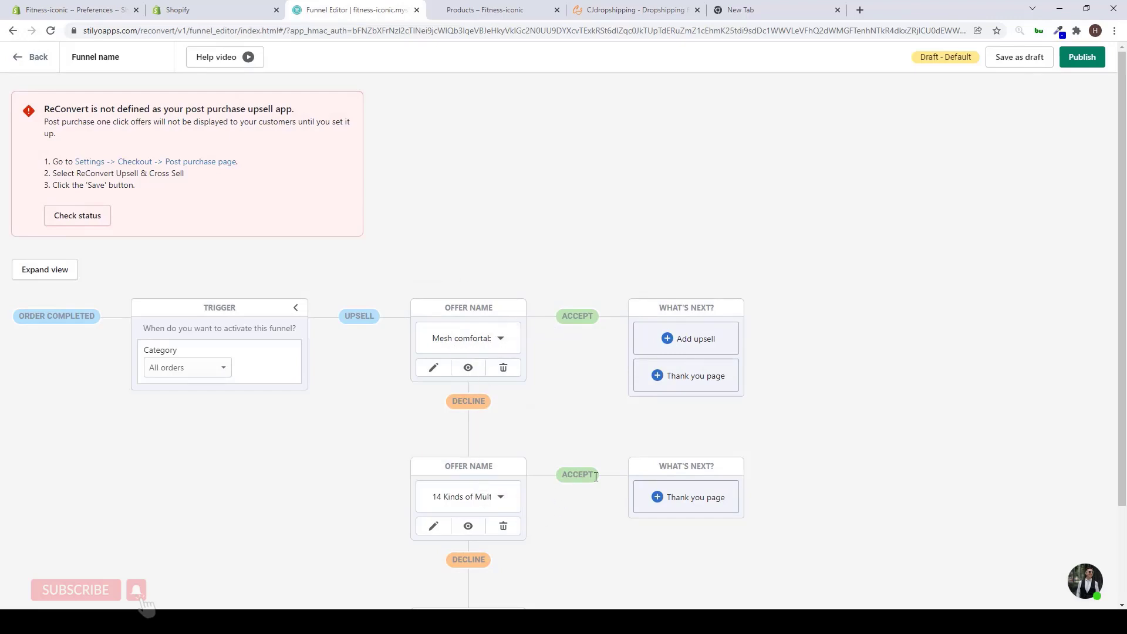
# Step: Create a new thank you page on the downsell's accept branch and review the Conversion Monster template's description
pyautogui.scroll(-2, 567, 472)
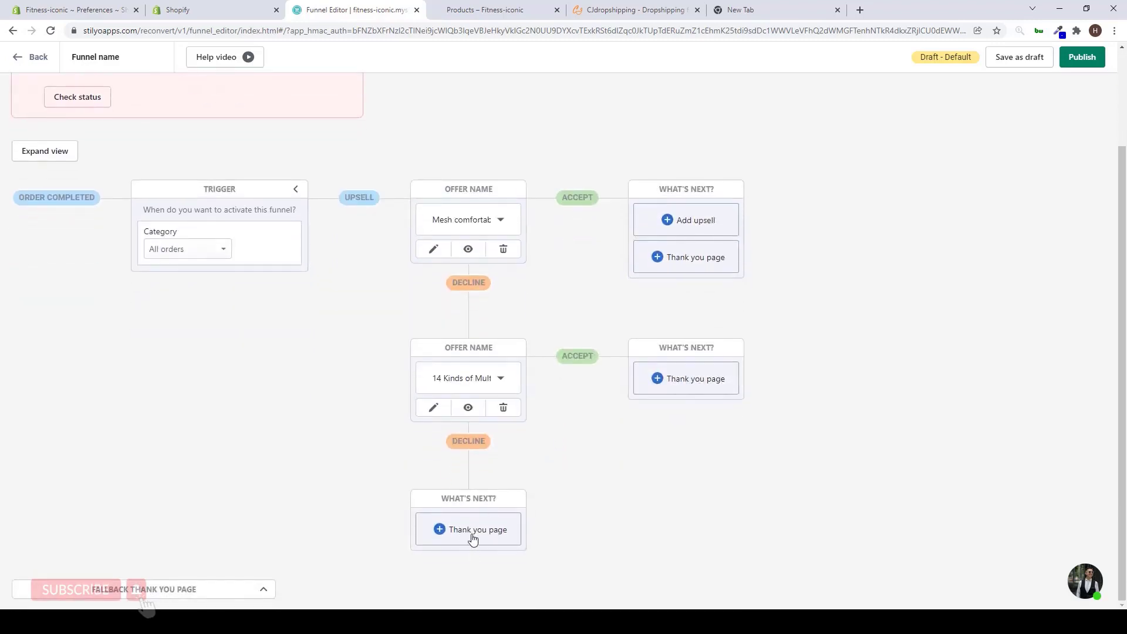
pyautogui.click(645, 390)
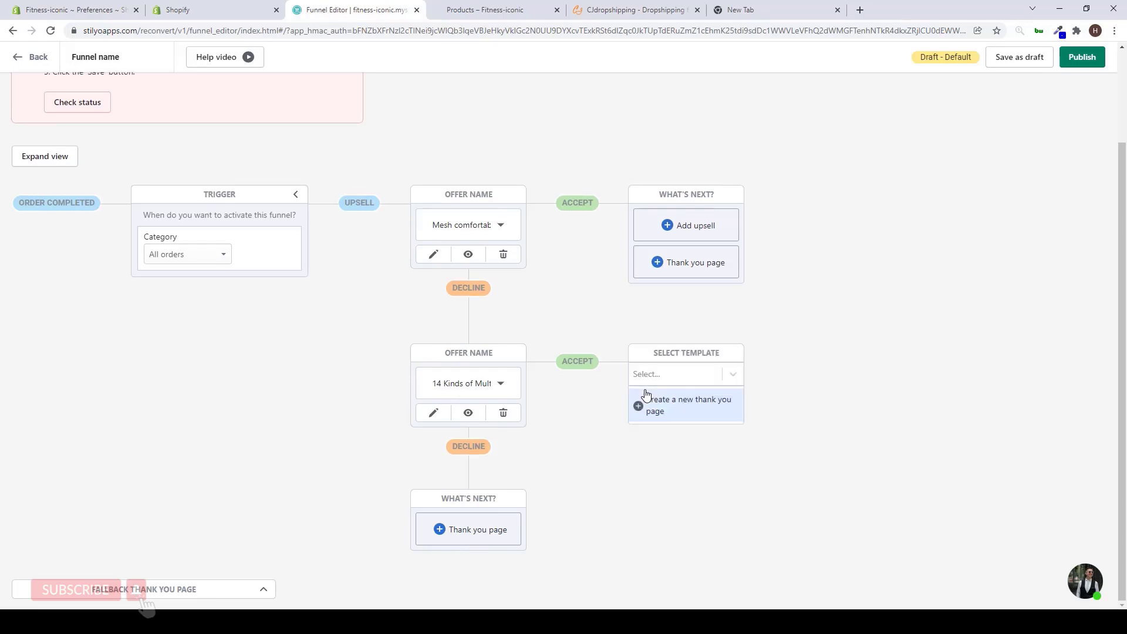
pyautogui.click(685, 413)
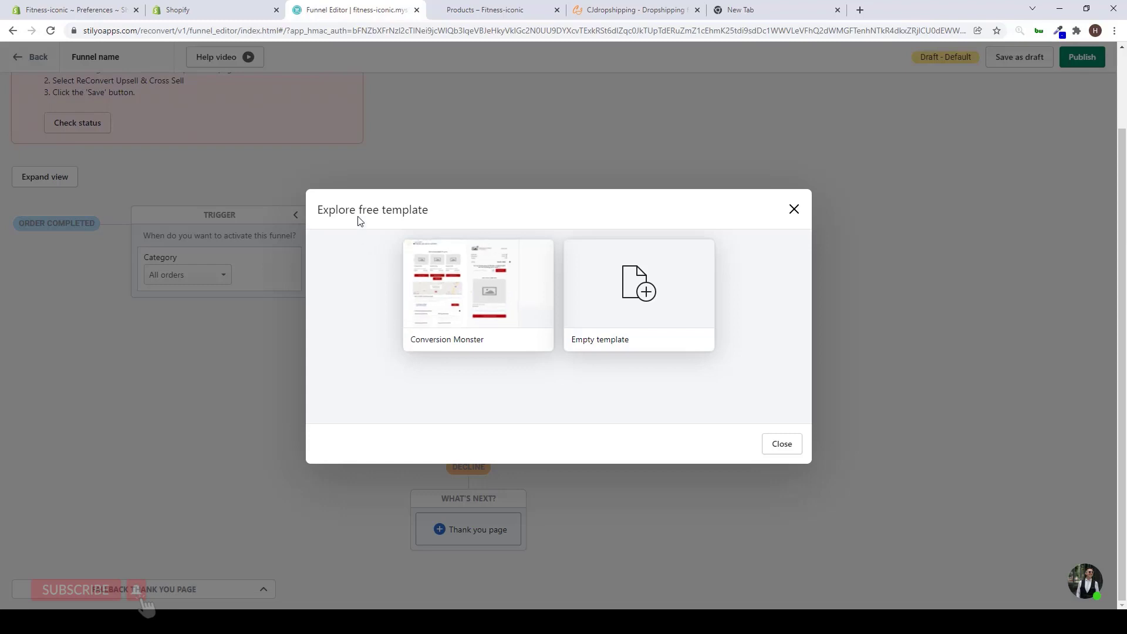
pyautogui.click(421, 264)
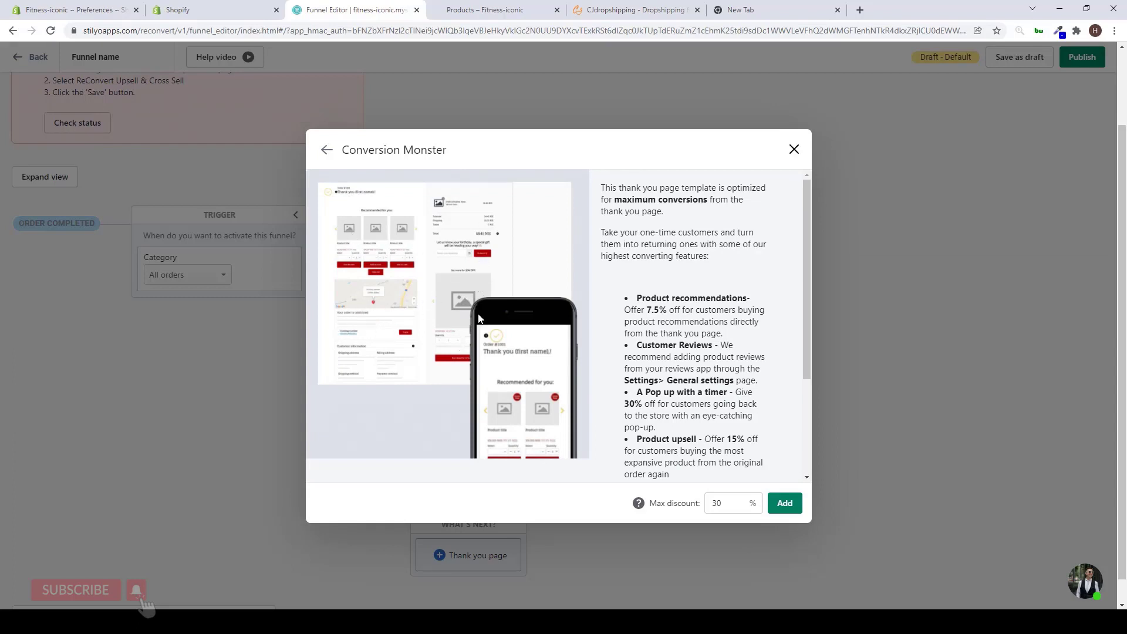
pyautogui.scroll(-3, 680, 339)
pyautogui.scroll(3, 680, 339)
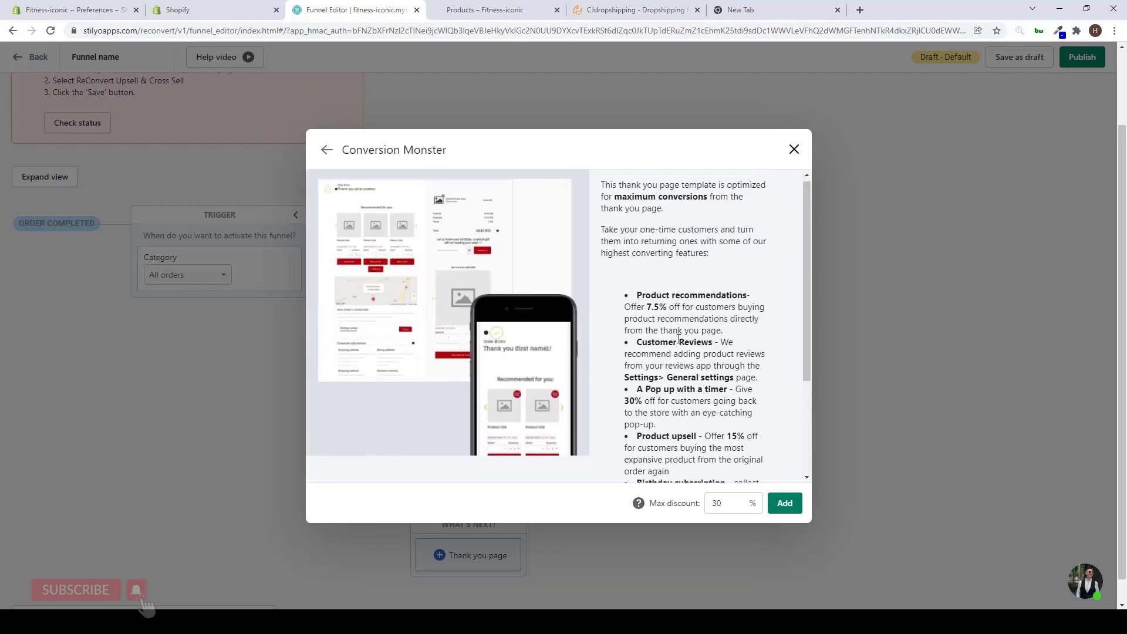
pyautogui.scroll(-3, 679, 339)
pyautogui.scroll(2, 737, 500)
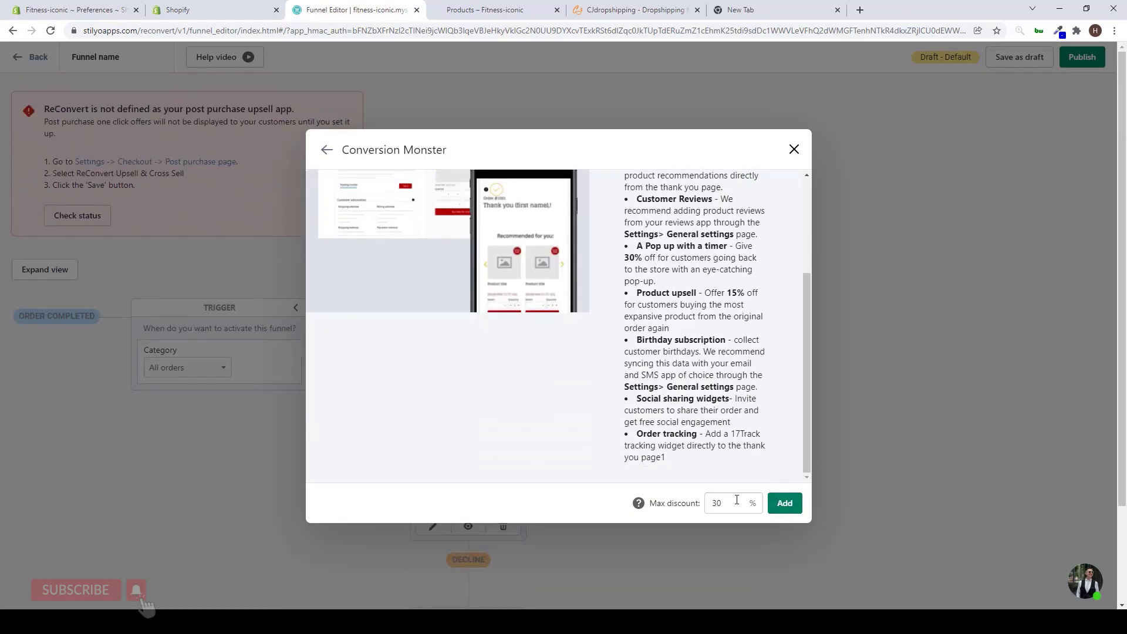
# Step: Set the Conversion Monster template's max discount to 25%, review the adjusted offers and add the template
pyautogui.moveTo(722, 503); pyautogui.dragTo(713, 508)
pyautogui.write('25')
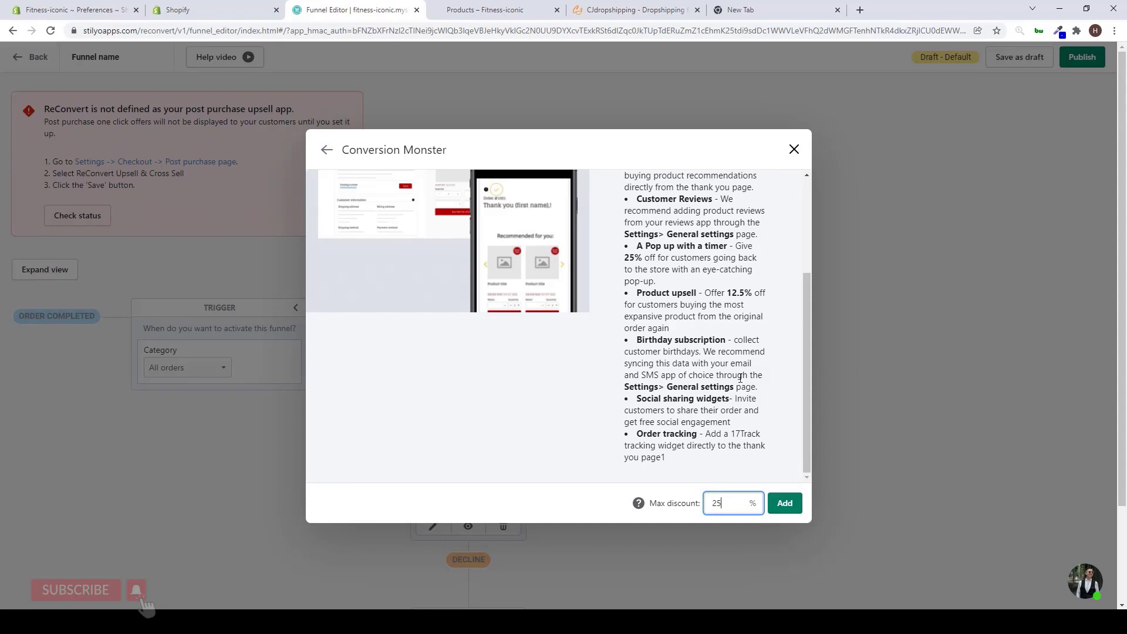
pyautogui.scroll(3, 740, 378)
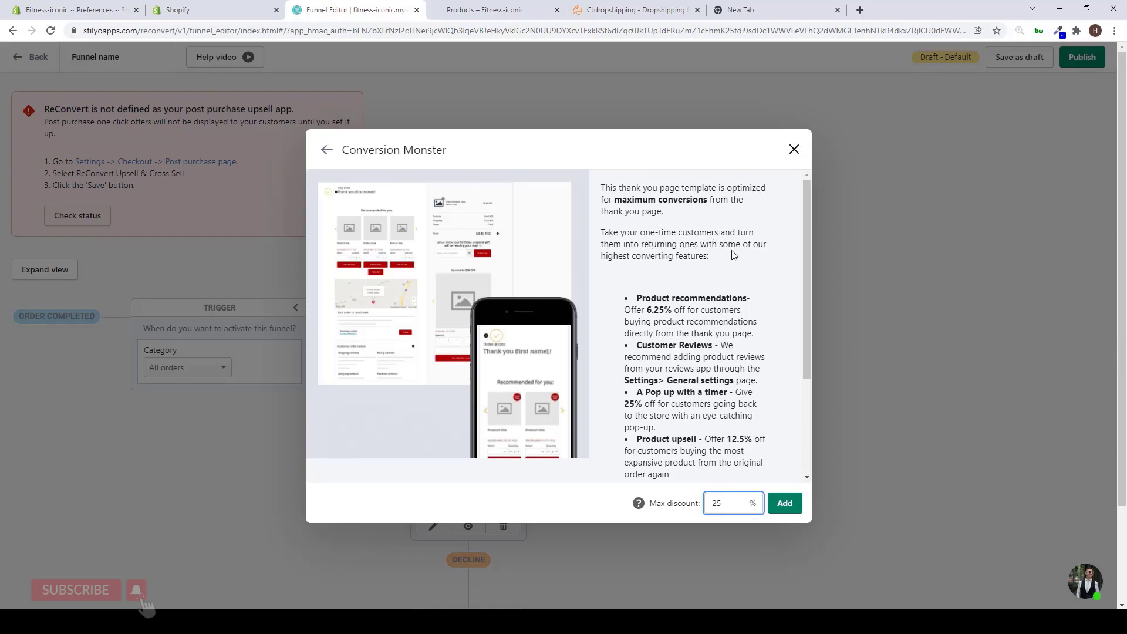
pyautogui.scroll(-5, 668, 274)
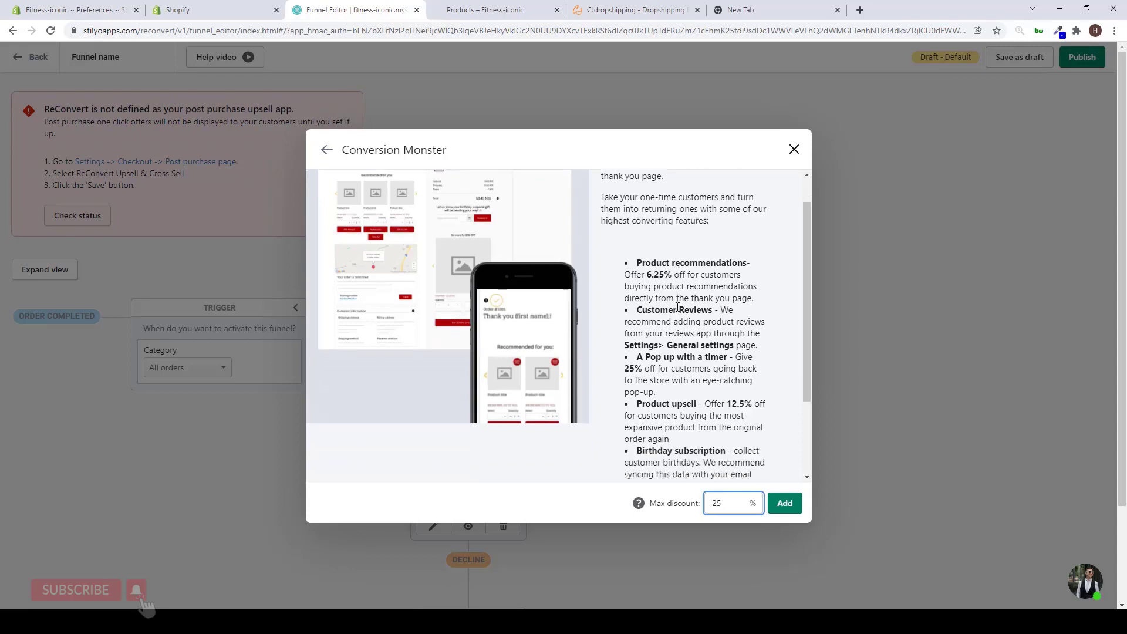
pyautogui.click(795, 507)
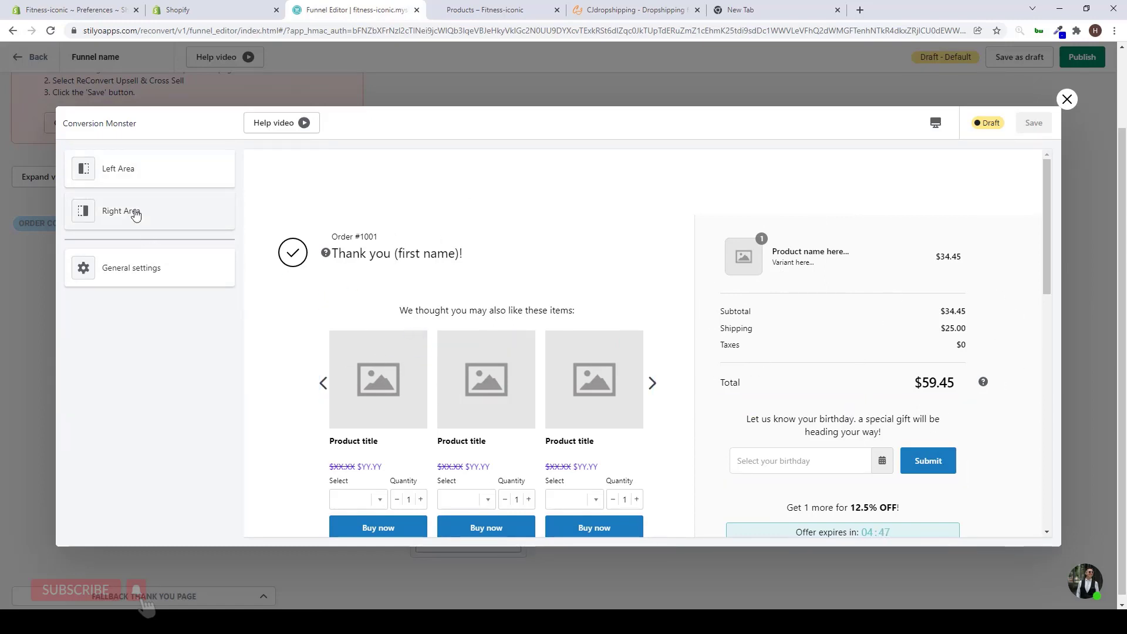
# Step: Examine the birthday collector widget in the thank you page's Right Area, comparing its text, date format, button and message settings with the preview
pyautogui.click(135, 213)
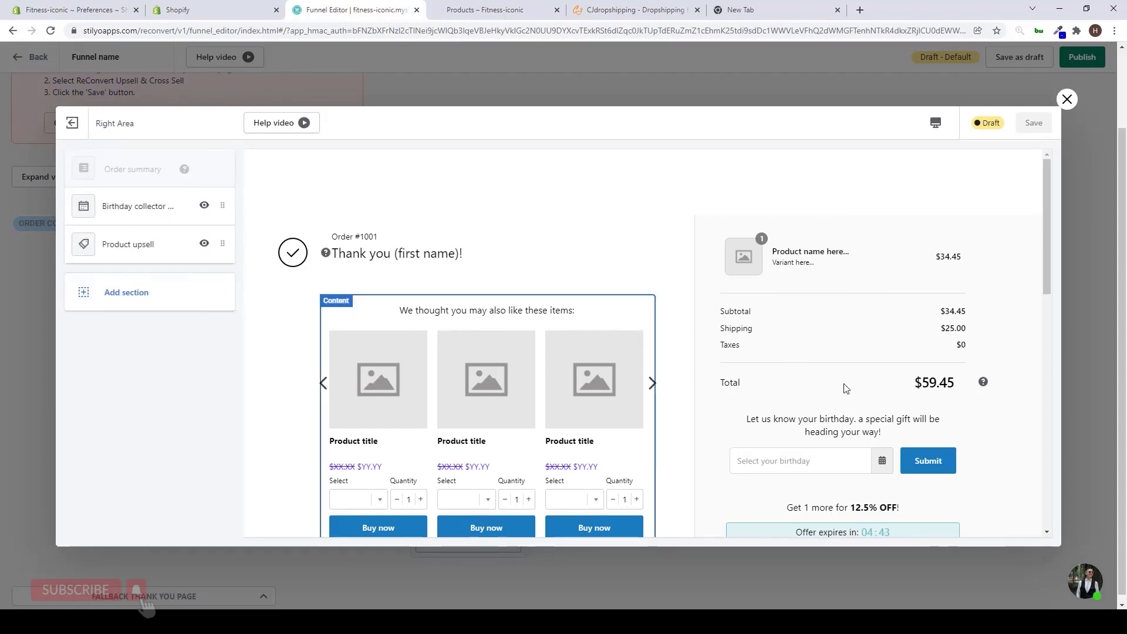
pyautogui.scroll(-3, 852, 390)
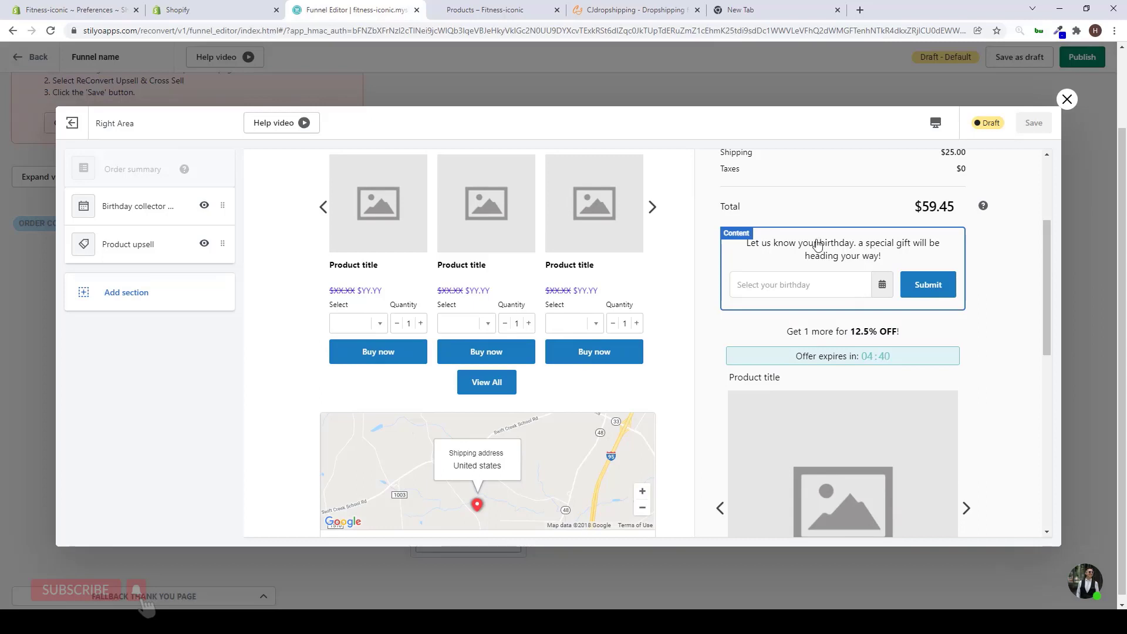
pyautogui.click(820, 244)
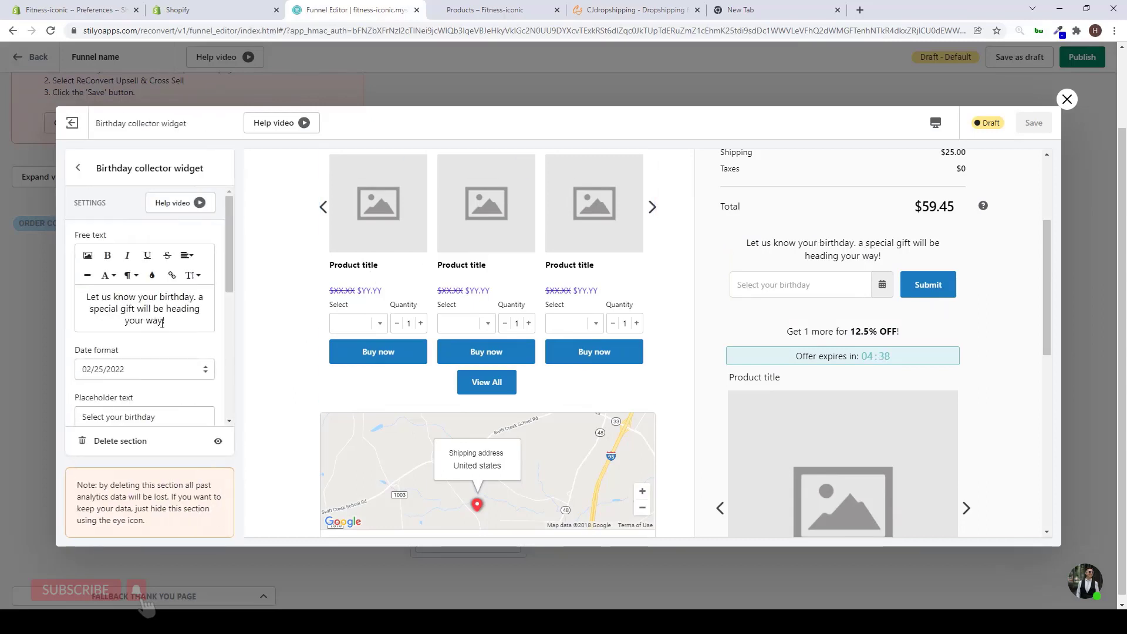
pyautogui.scroll(-6, 162, 323)
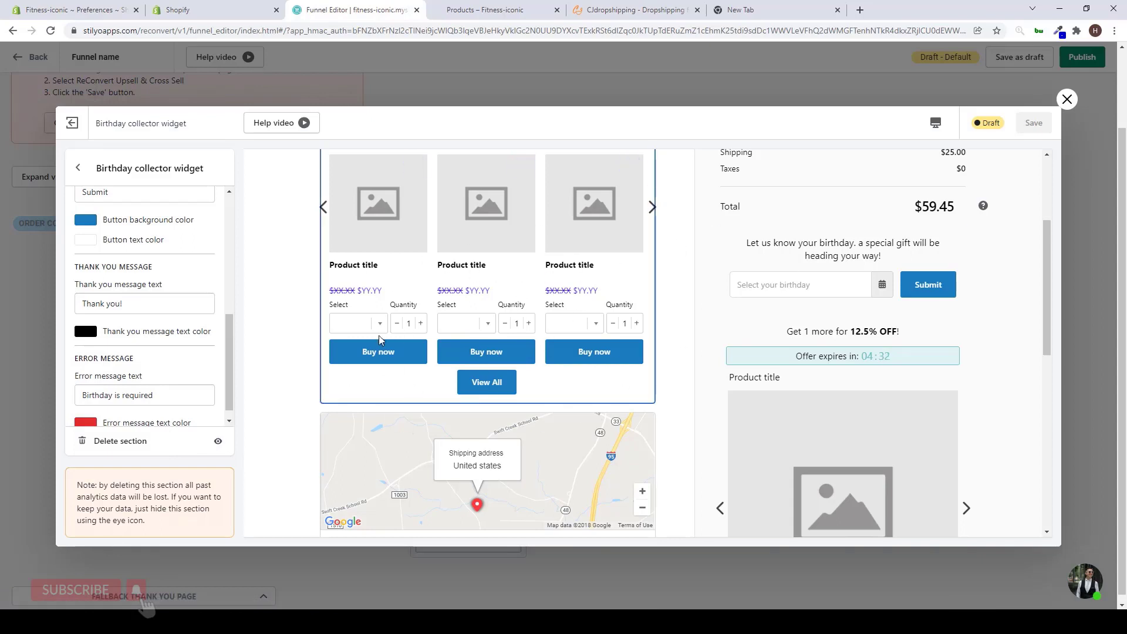
pyautogui.scroll(10, 165, 392)
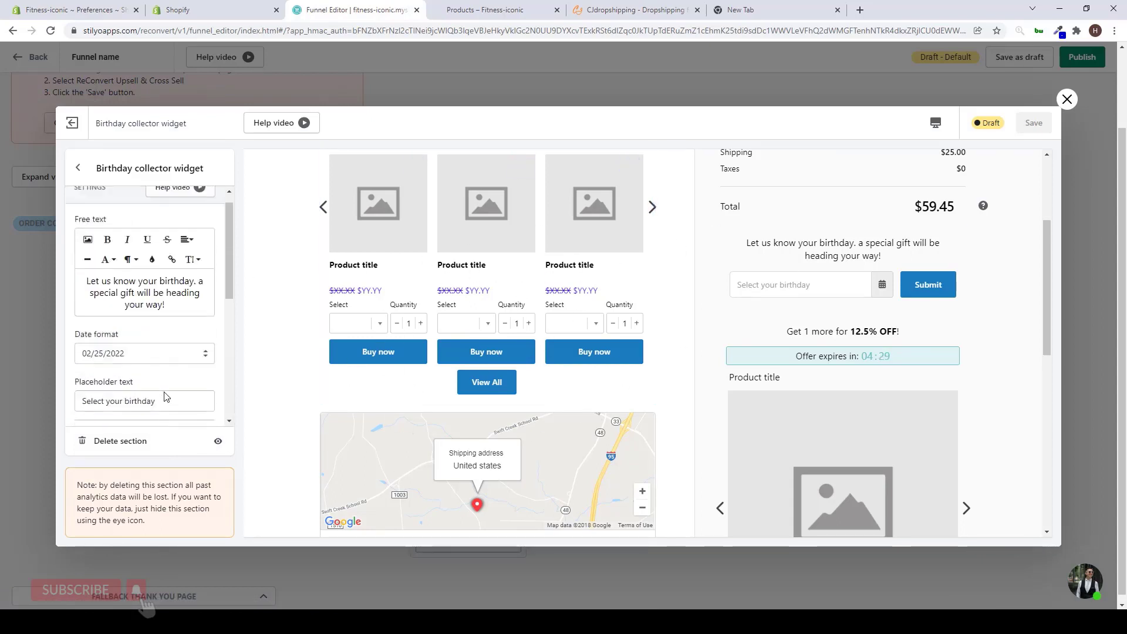
pyautogui.scroll(-4, 166, 330)
pyautogui.scroll(3, 168, 335)
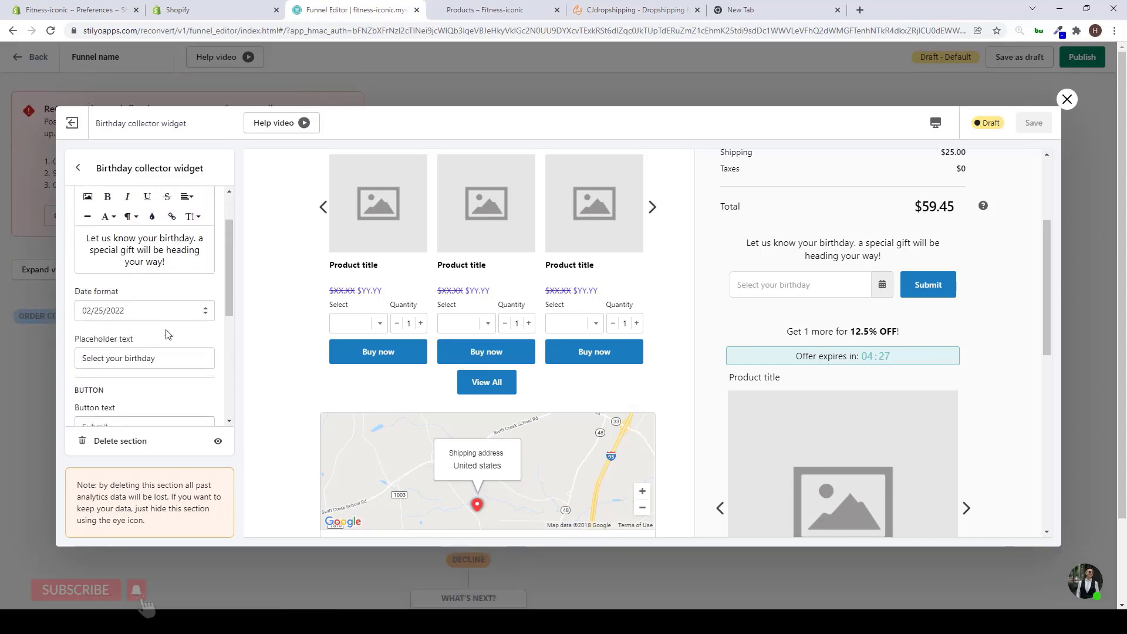
pyautogui.scroll(-2, 140, 326)
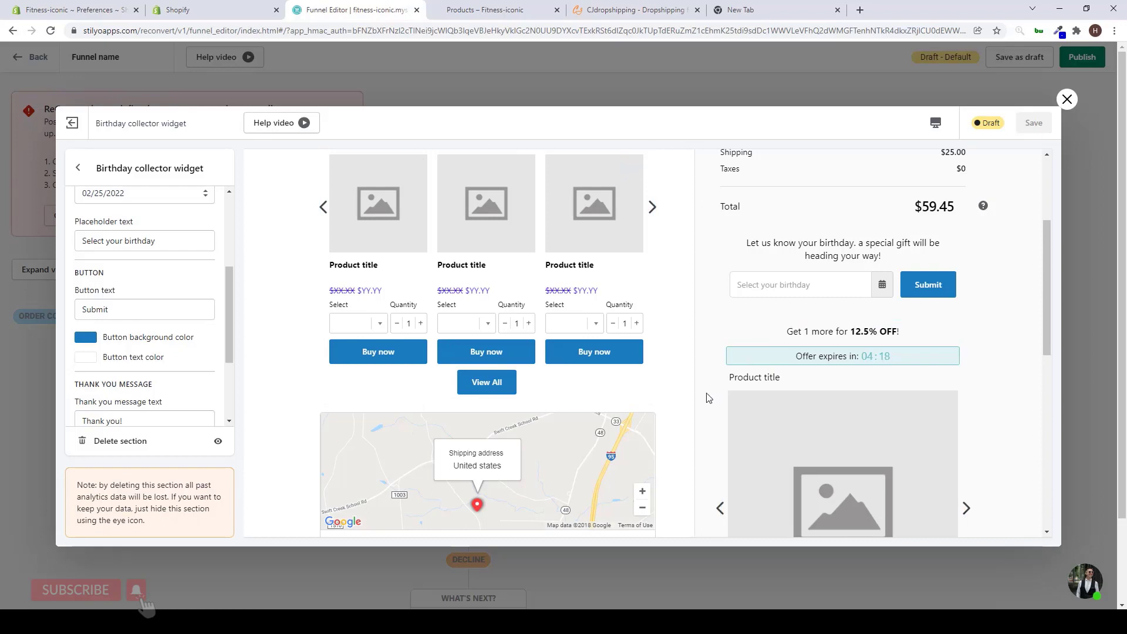
pyautogui.scroll(3, 640, 344)
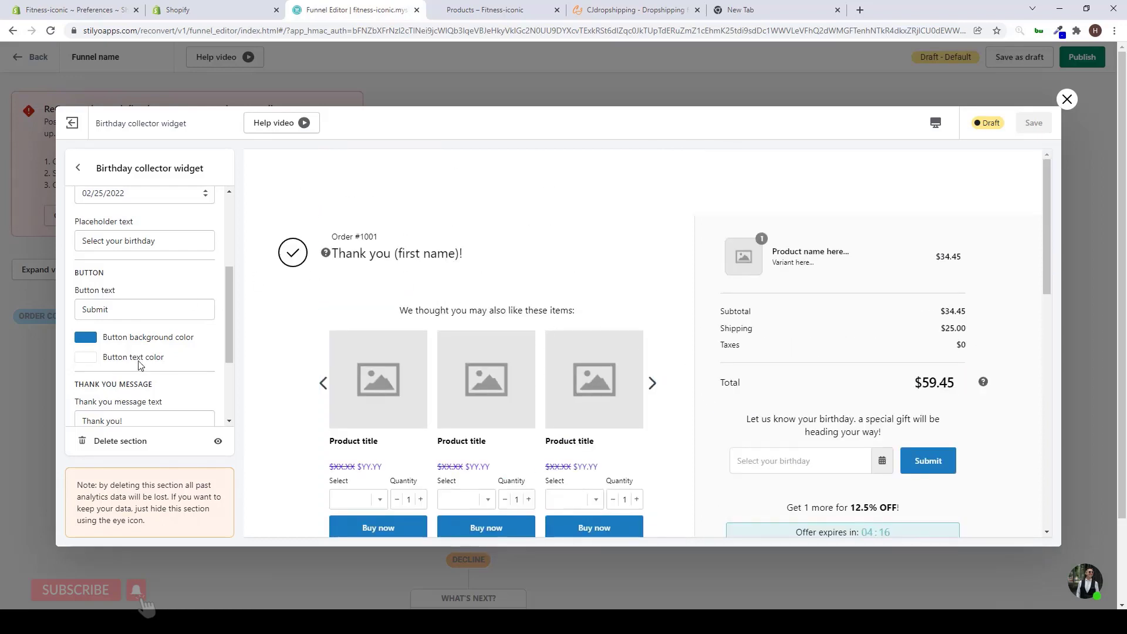
pyautogui.scroll(-1, 501, 483)
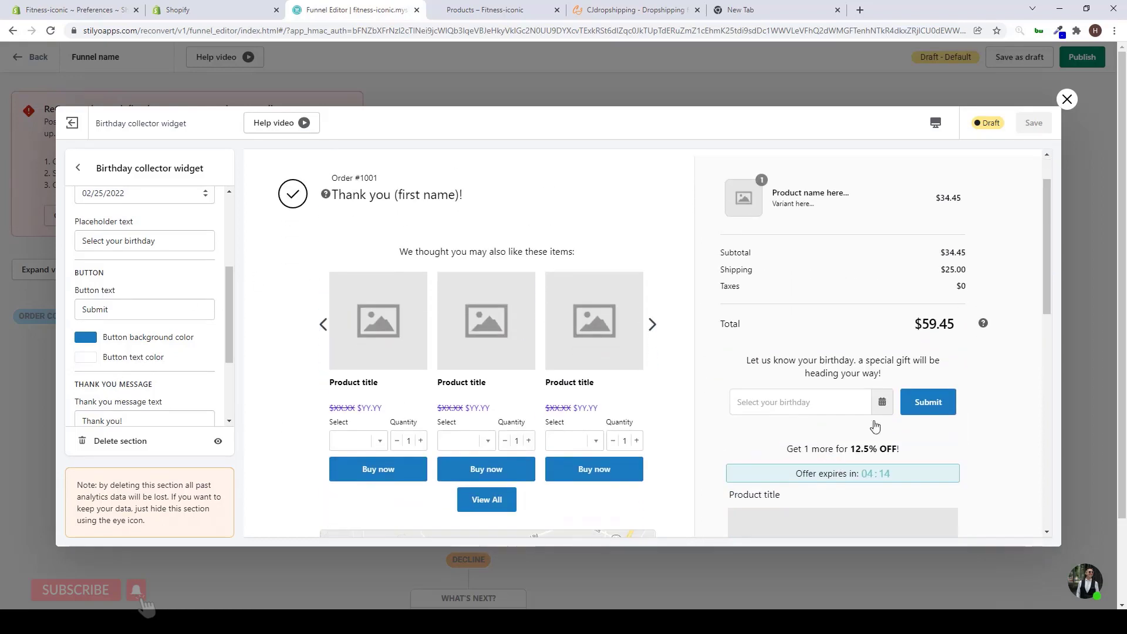
# Step: Set the birthday collector's button background color to RGB(1, 24, 235) and check the widget's thank you and error message settings
pyautogui.click(86, 338)
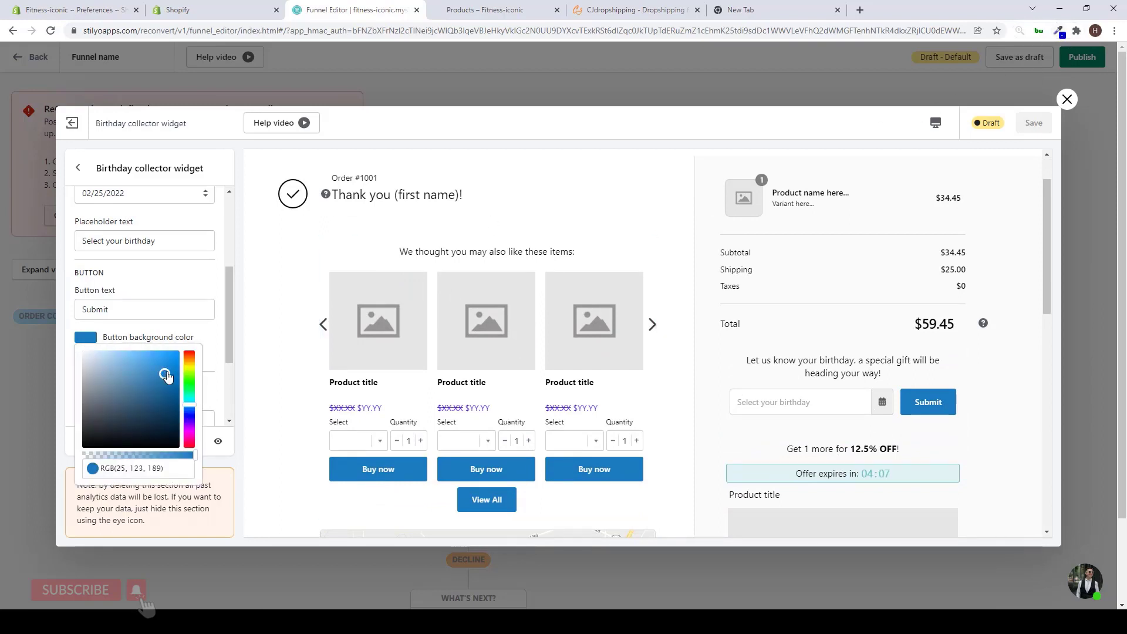
pyautogui.moveTo(167, 377)
pyautogui.mouseDown()
pyautogui.moveTo(157, 423)
pyautogui.moveTo(191, 414)
pyautogui.moveTo(171, 391)
pyautogui.moveTo(183, 339)
pyautogui.moveTo(176, 356)
pyautogui.mouseUp()
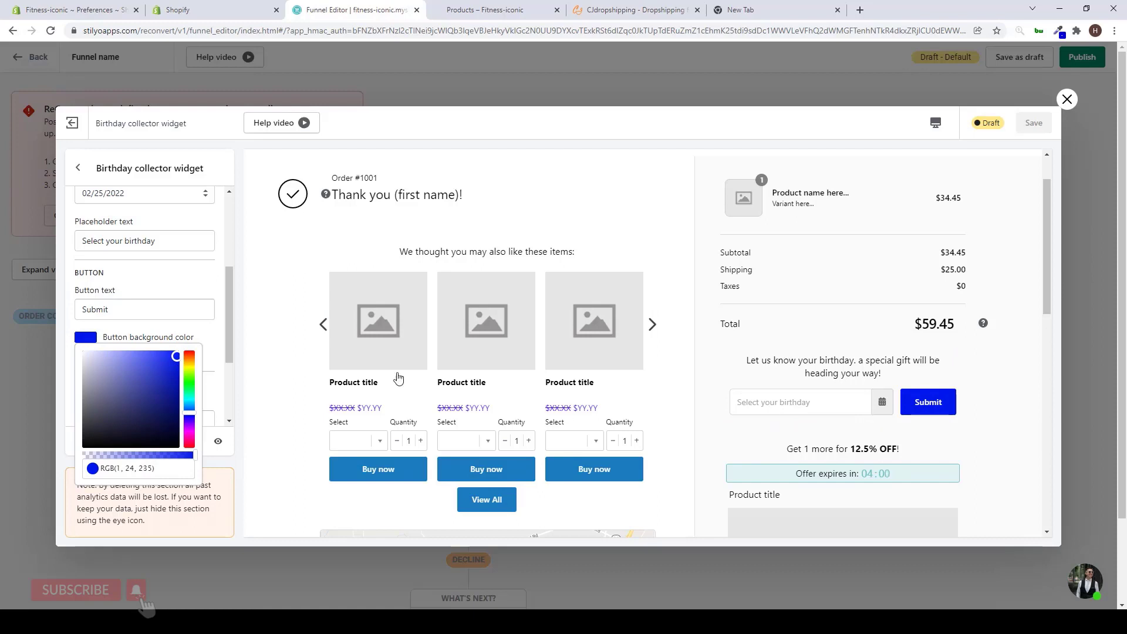
pyautogui.scroll(-2, 159, 275)
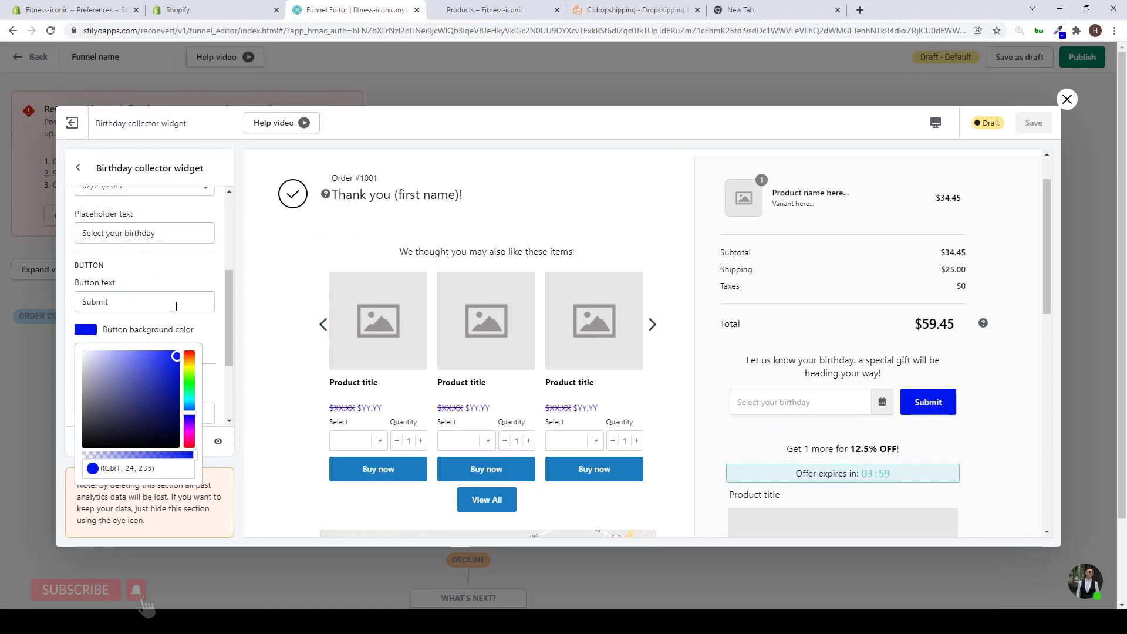
pyautogui.click(217, 343)
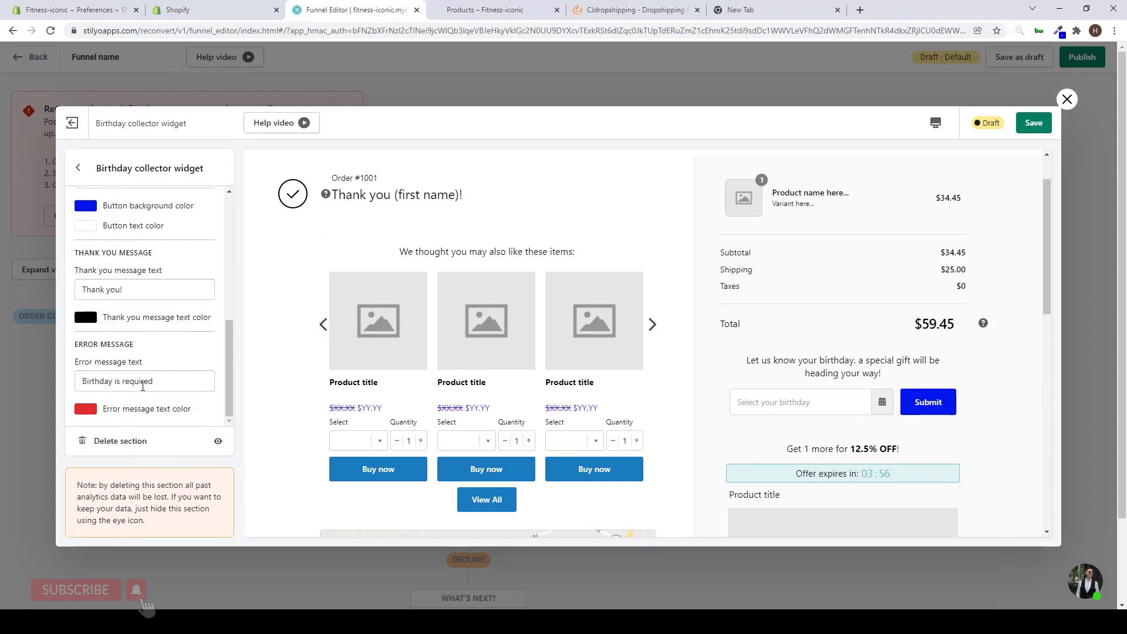
pyautogui.scroll(-2, 142, 386)
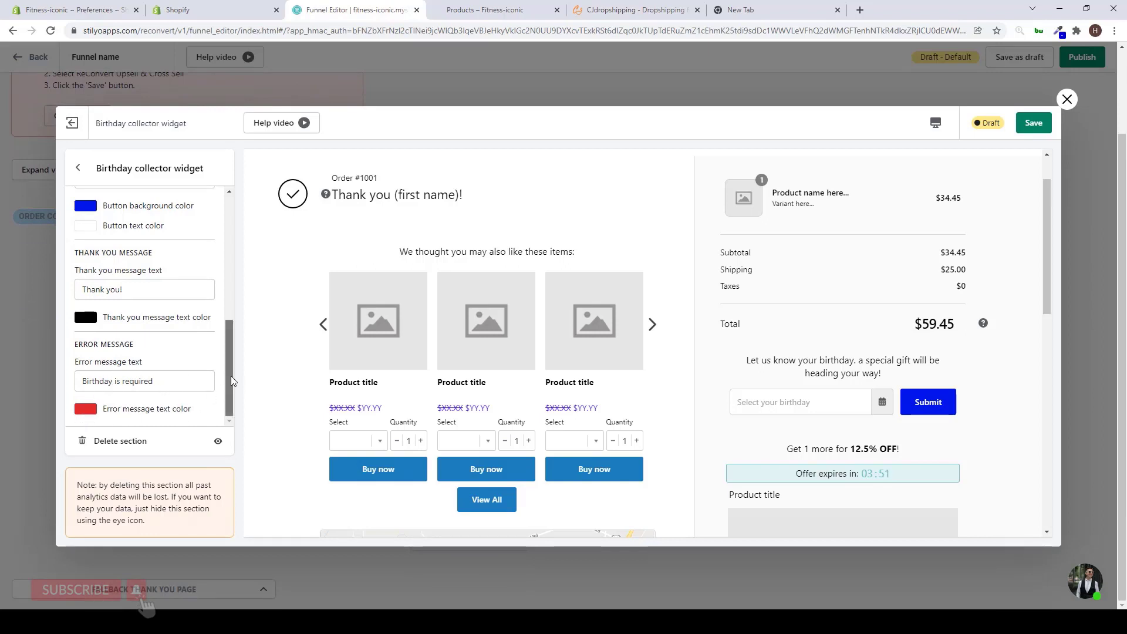
pyautogui.moveTo(231, 376); pyautogui.dragTo(226, 347)
pyautogui.moveTo(228, 346); pyautogui.dragTo(212, 220)
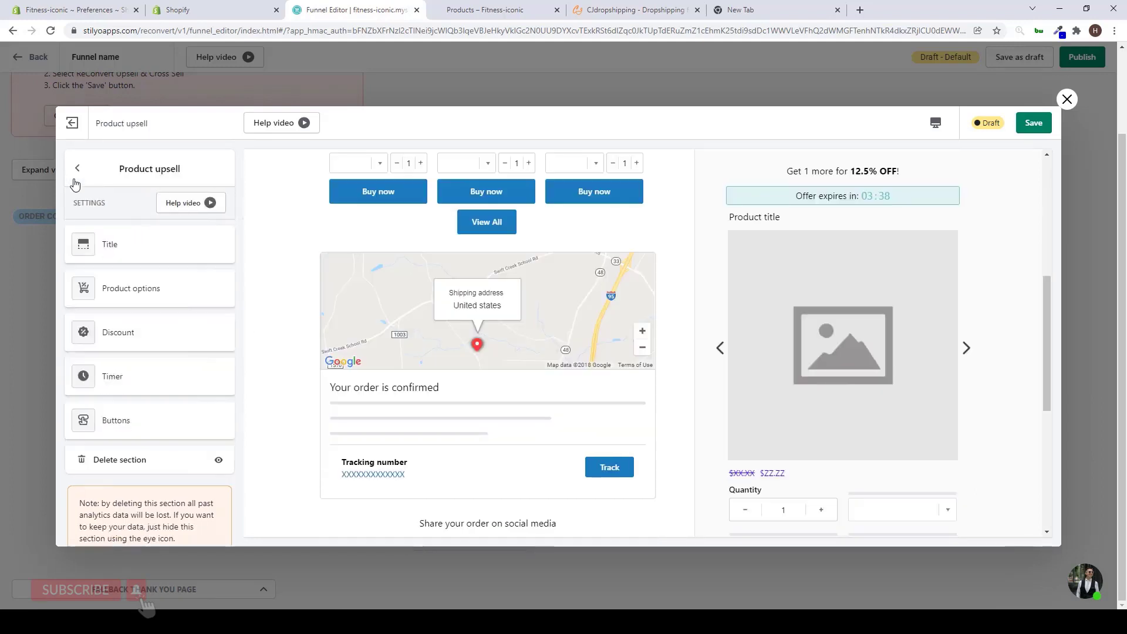
# Step: Change the Right Area product upsell's title to "Get 1 more for 20% OFF!" with the 20 in bold
pyautogui.click(77, 169)
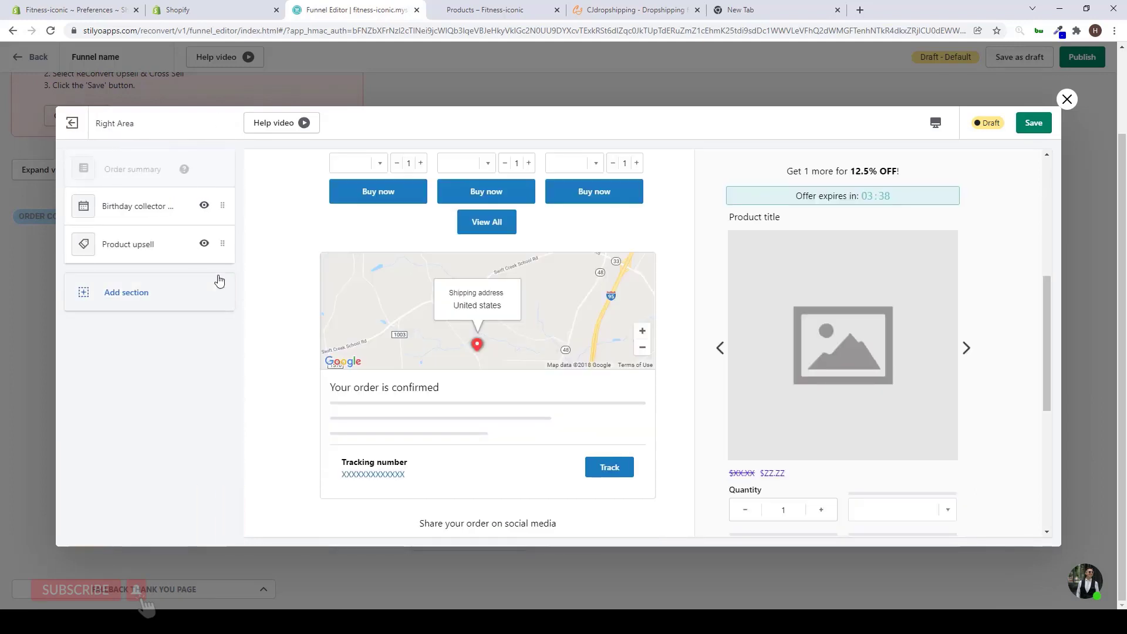
pyautogui.click(143, 259)
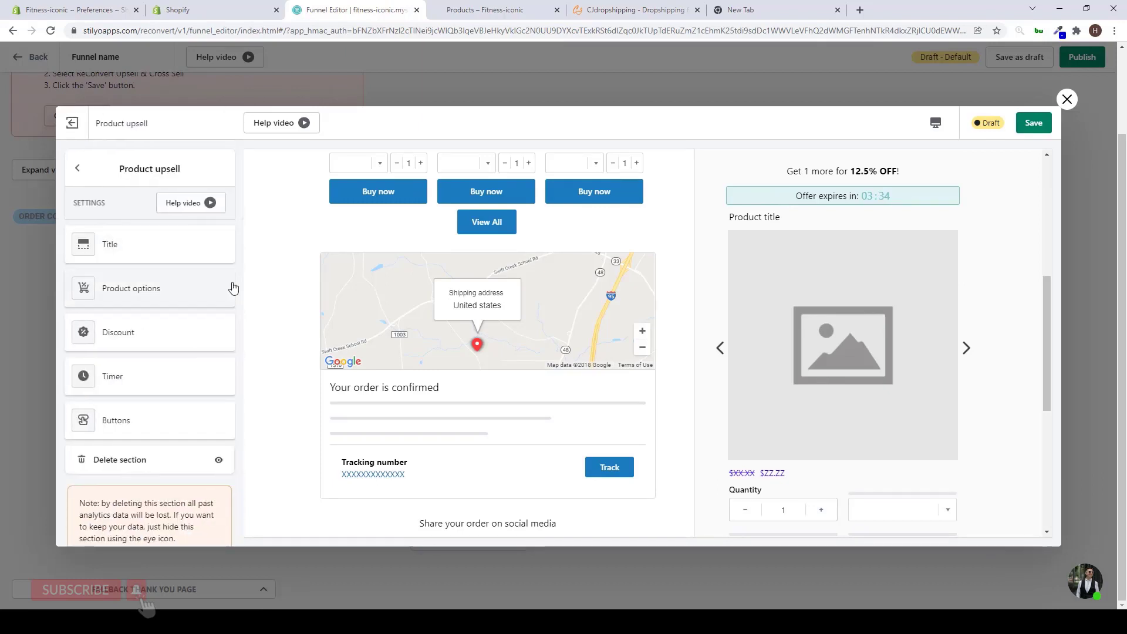
pyautogui.scroll(-4, 749, 397)
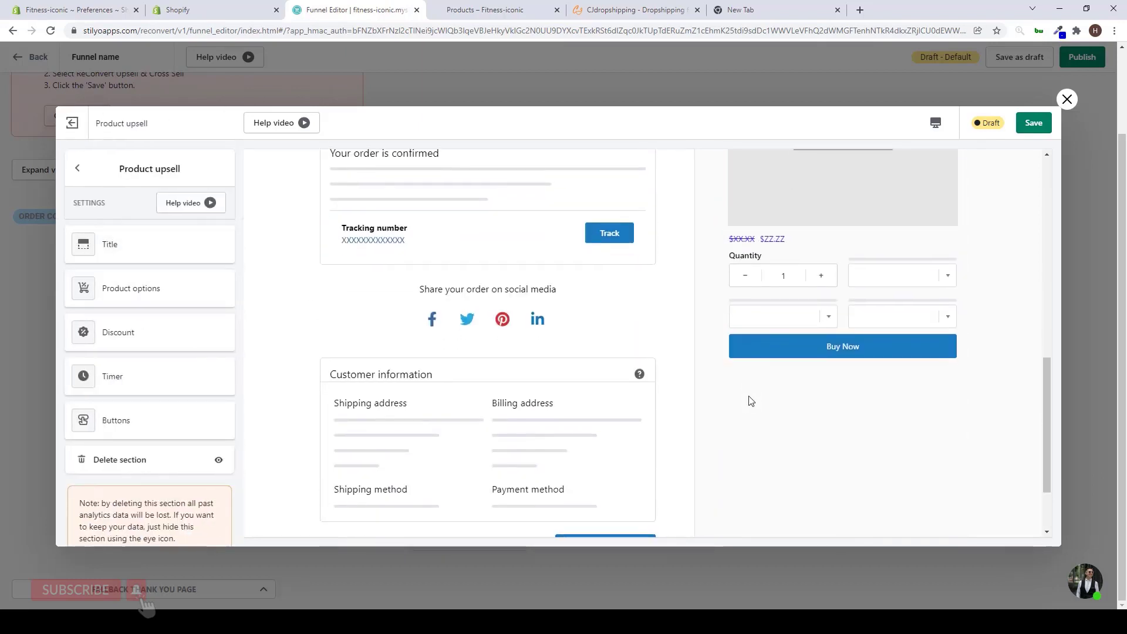
pyautogui.scroll(6, 749, 397)
pyautogui.scroll(-3, 750, 402)
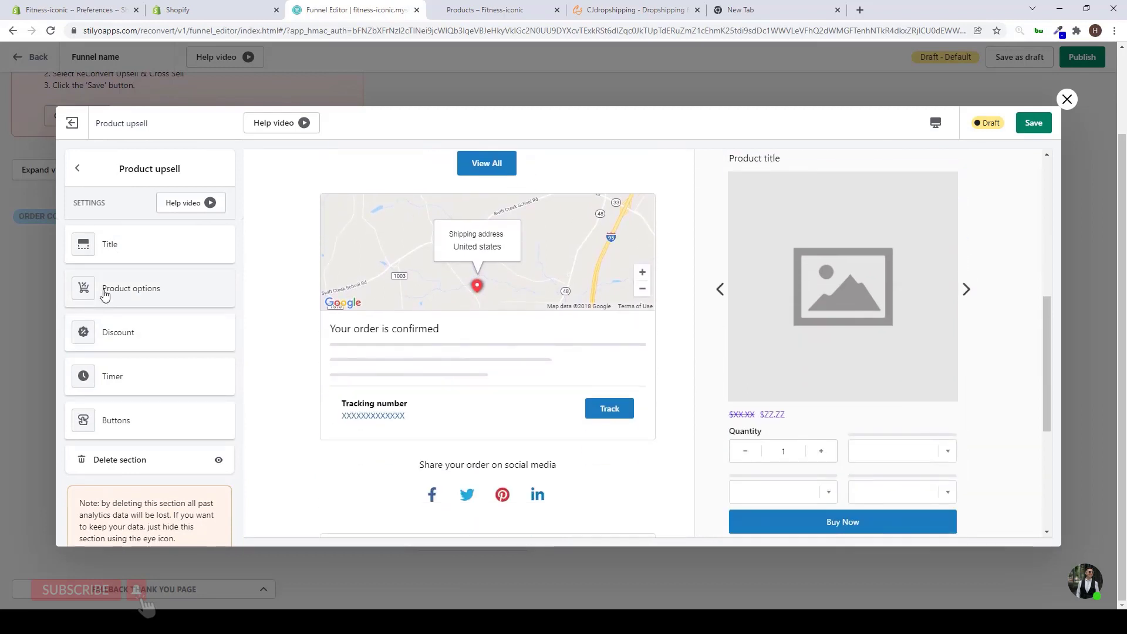
pyautogui.click(141, 256)
pyautogui.scroll(2, 819, 272)
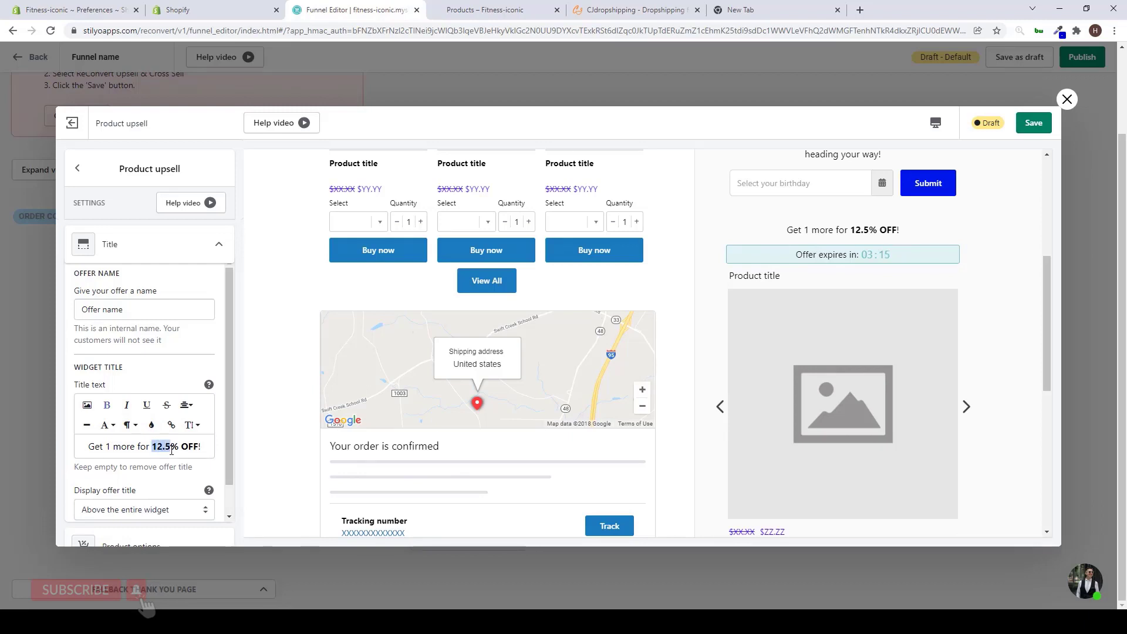
pyautogui.write('20')
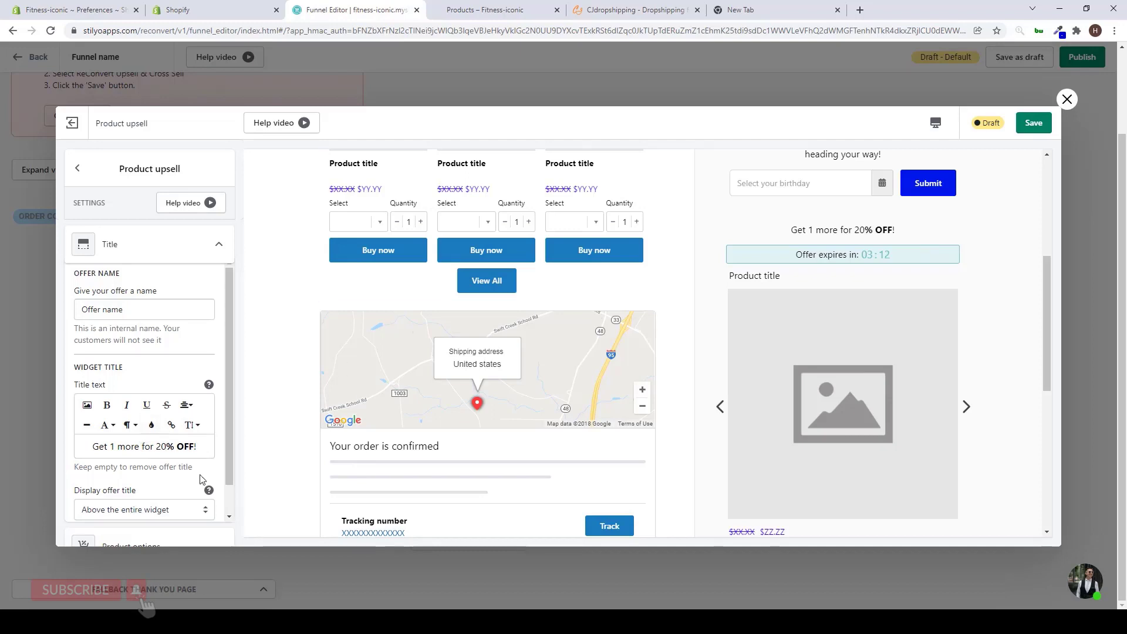
pyautogui.click(104, 407)
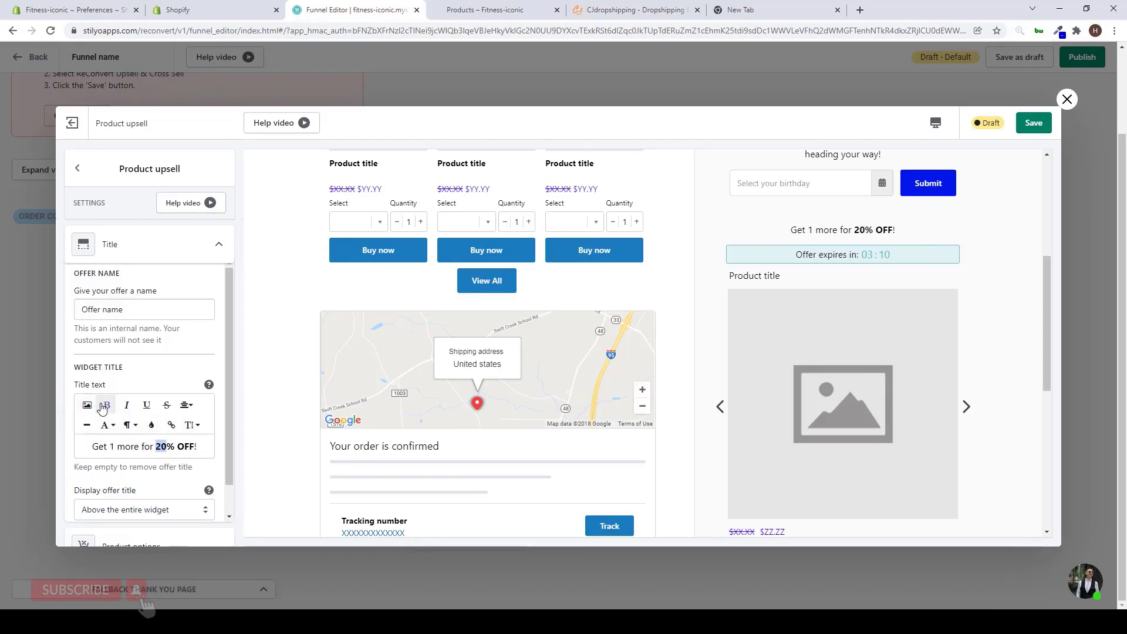
pyautogui.scroll(-3, 146, 457)
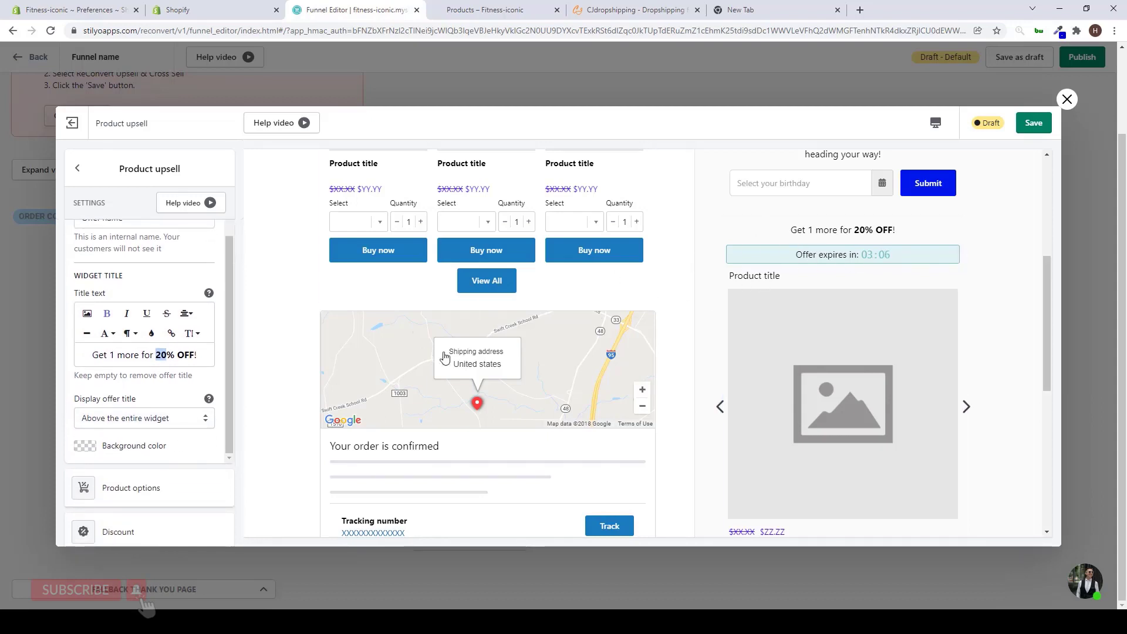
pyautogui.scroll(-2, 141, 461)
pyautogui.scroll(3, 143, 462)
pyautogui.scroll(2, 143, 462)
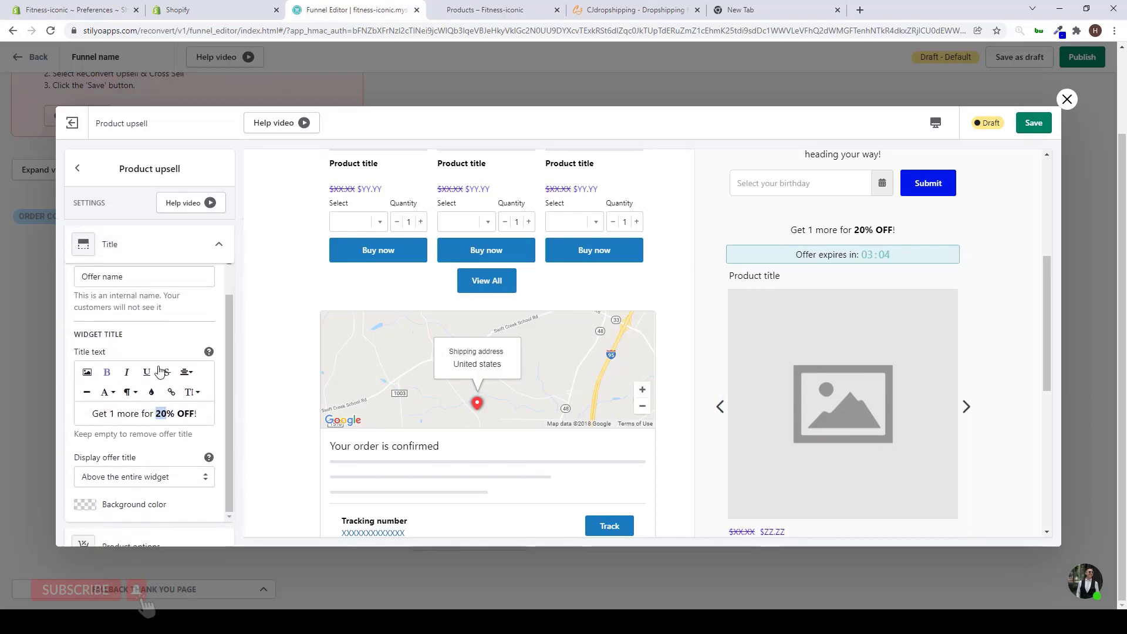
pyautogui.click(150, 248)
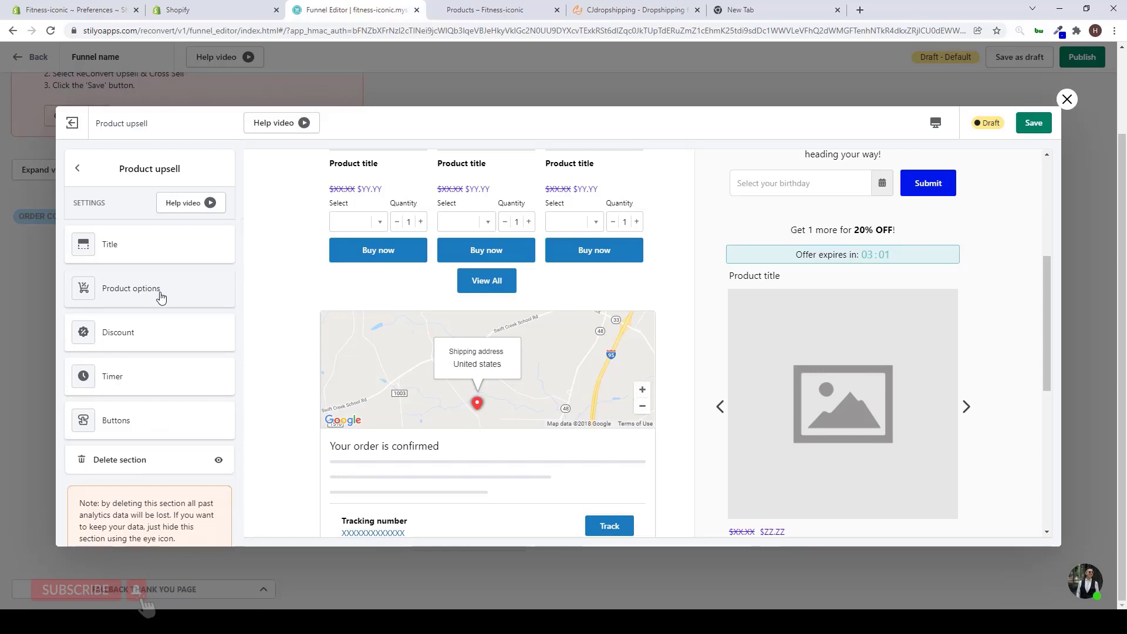
# Step: Examine the product upsell's product options, comparing product selection, layout, title, image, quantity picker and vendor settings with the preview
pyautogui.click(159, 288)
pyautogui.scroll(-2, 157, 384)
pyautogui.scroll(-3, 157, 385)
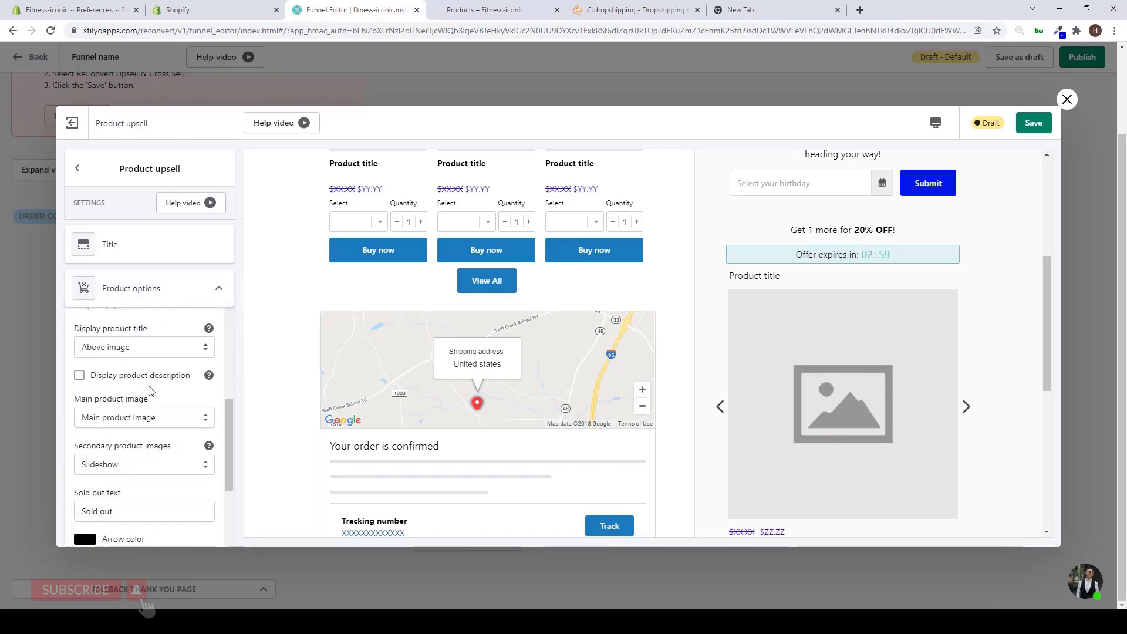
pyautogui.scroll(5, 181, 372)
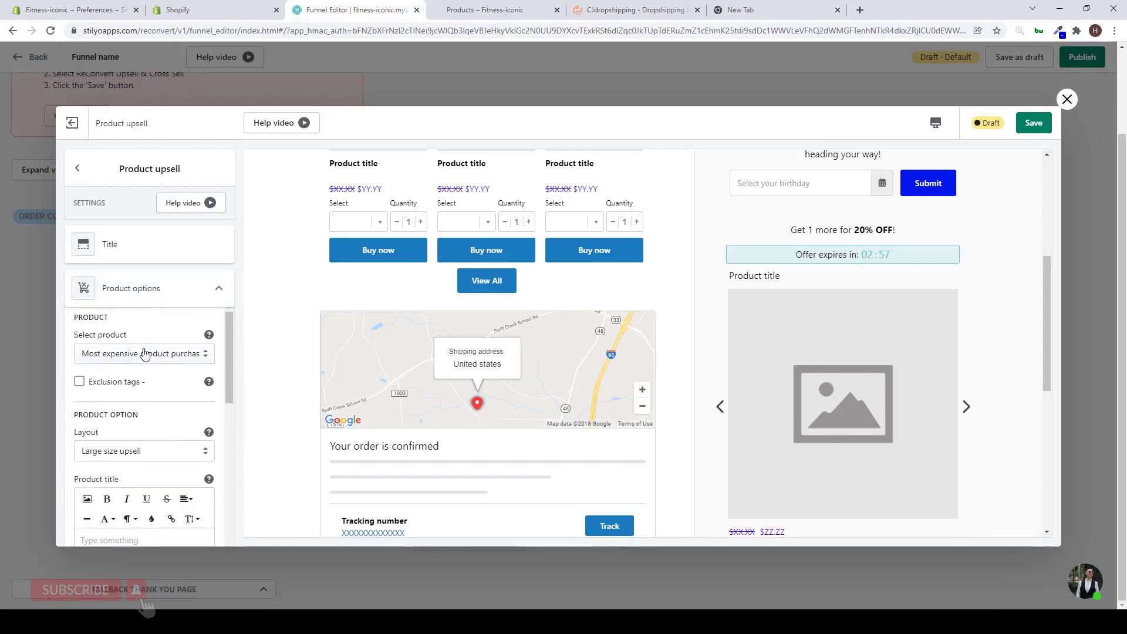
pyautogui.click(141, 303)
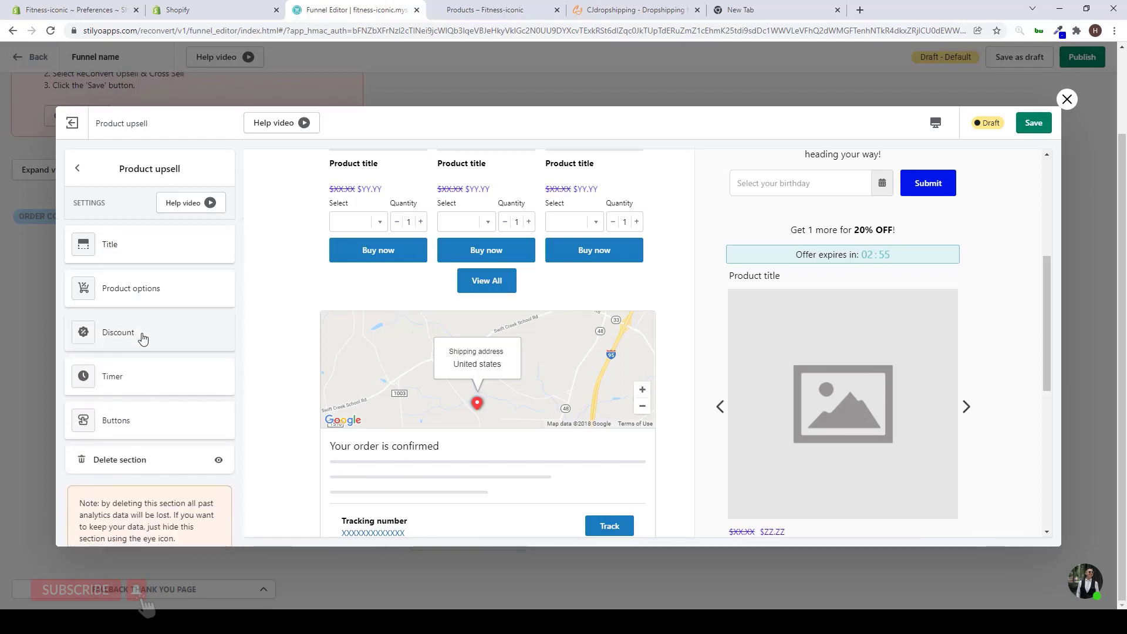
pyautogui.click(141, 297)
pyautogui.scroll(-1, 139, 405)
pyautogui.scroll(-8, 139, 405)
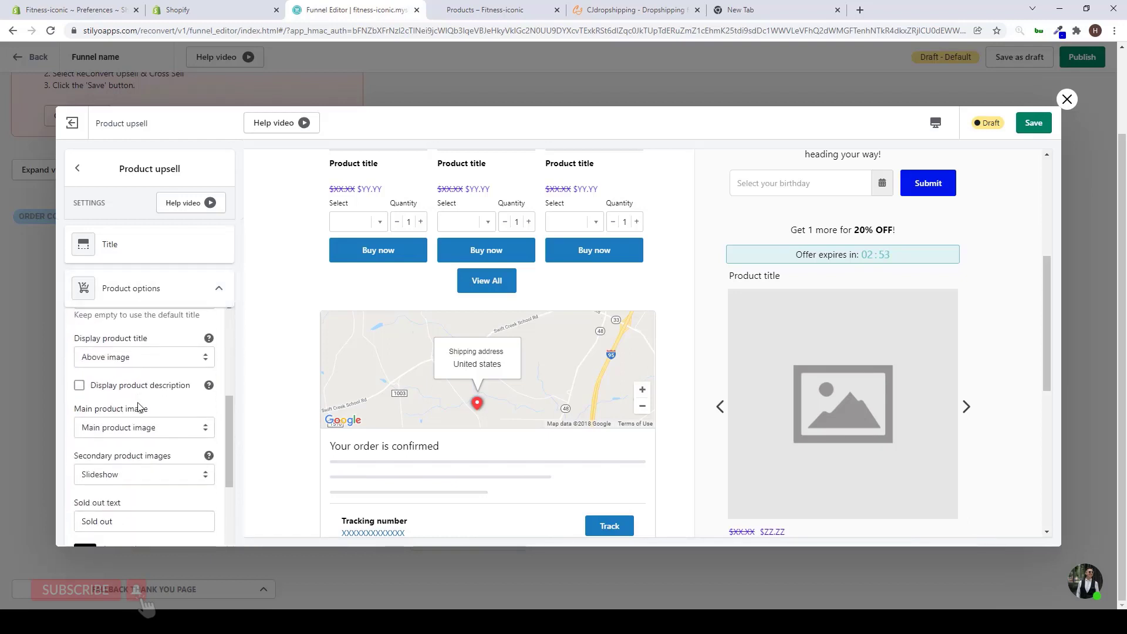
pyautogui.scroll(6, 135, 407)
pyautogui.scroll(2, 136, 407)
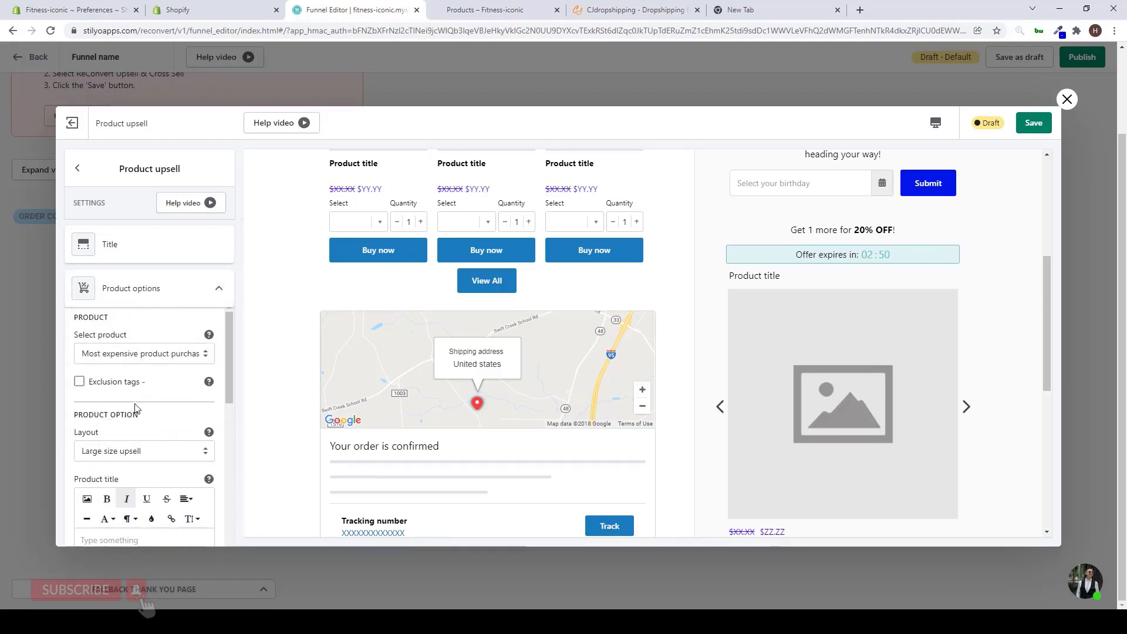
pyautogui.scroll(-3, 679, 371)
pyautogui.scroll(-4, 215, 403)
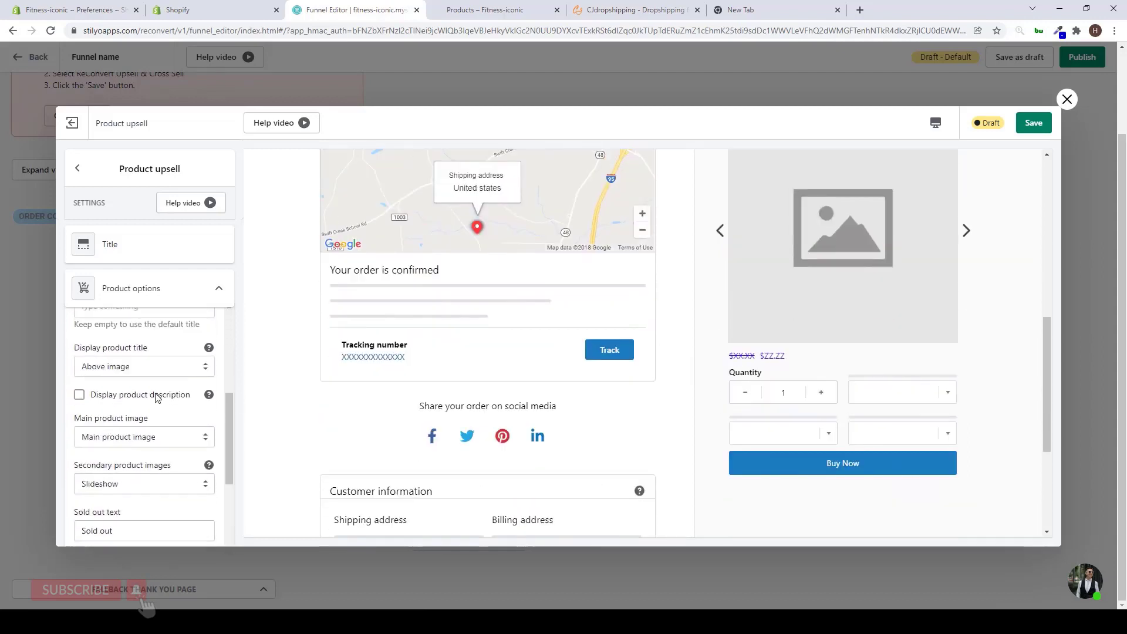
pyautogui.scroll(-4, 142, 405)
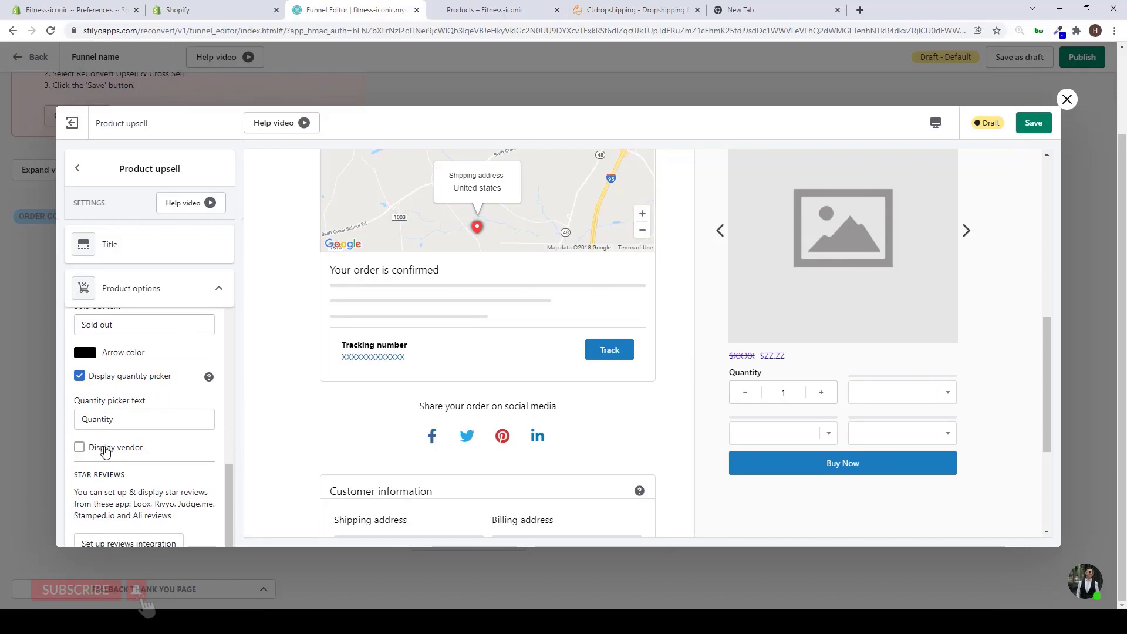
pyautogui.scroll(8, 106, 451)
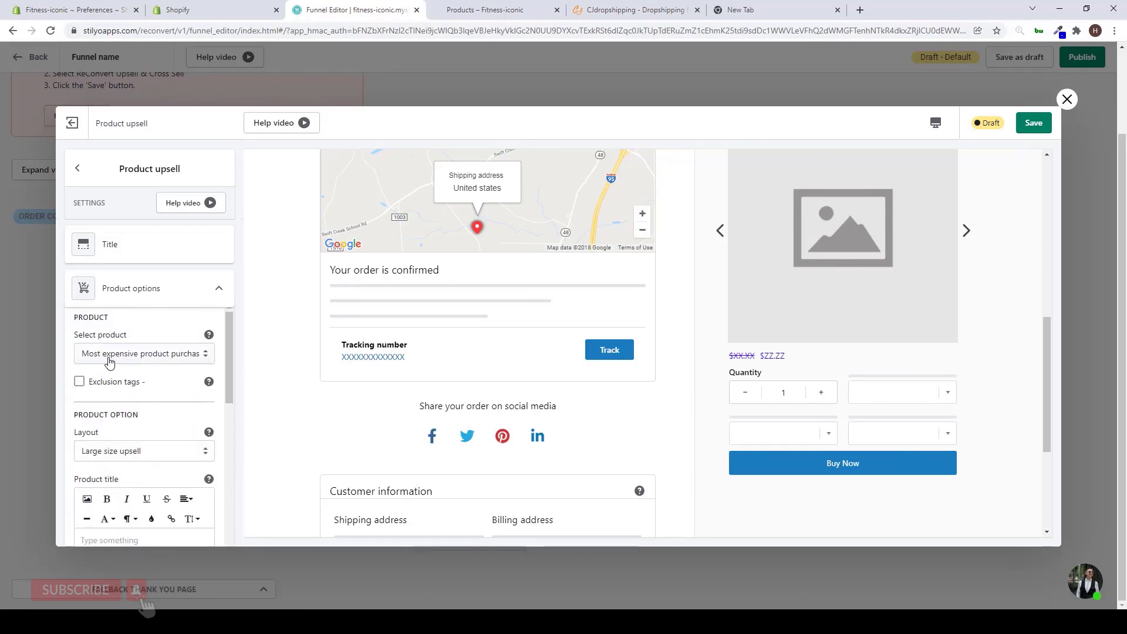
# Step: Set the product upsell to offer a specific product and choose Mesh comfortable sandals as the featured product
pyautogui.click(109, 354)
pyautogui.scroll(-3, 126, 433)
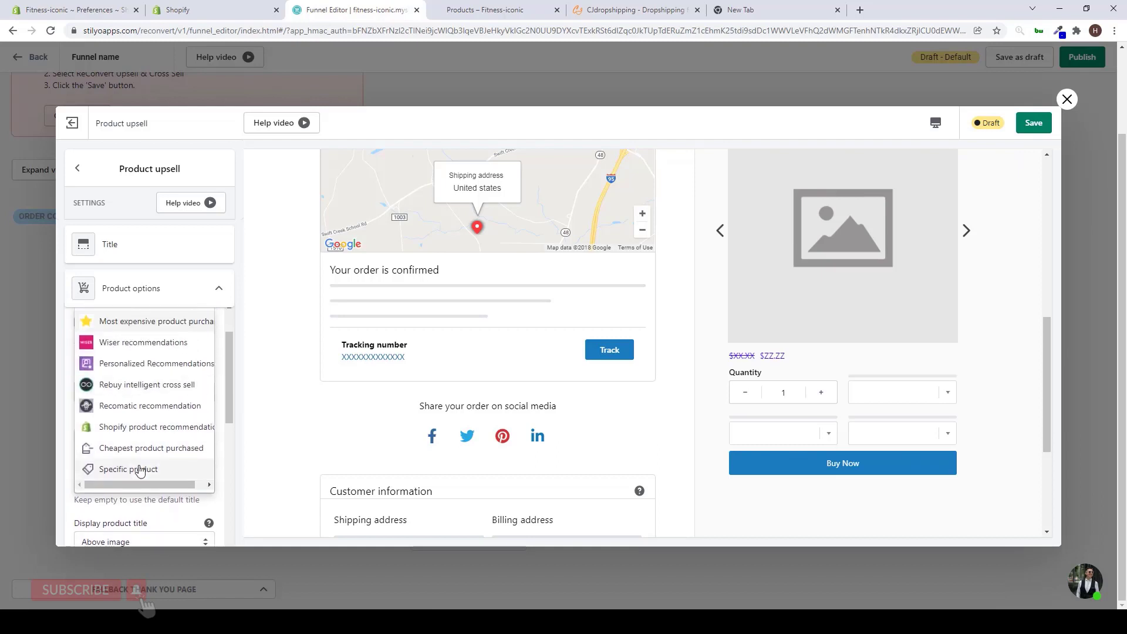
pyautogui.click(139, 470)
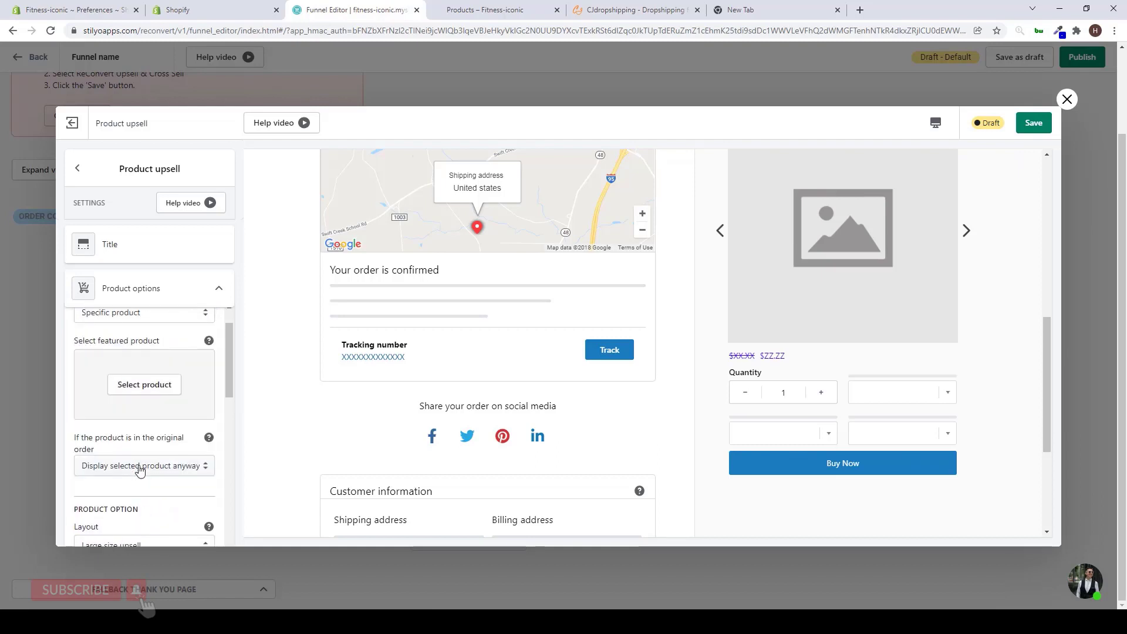
pyautogui.click(138, 386)
pyautogui.click(135, 350)
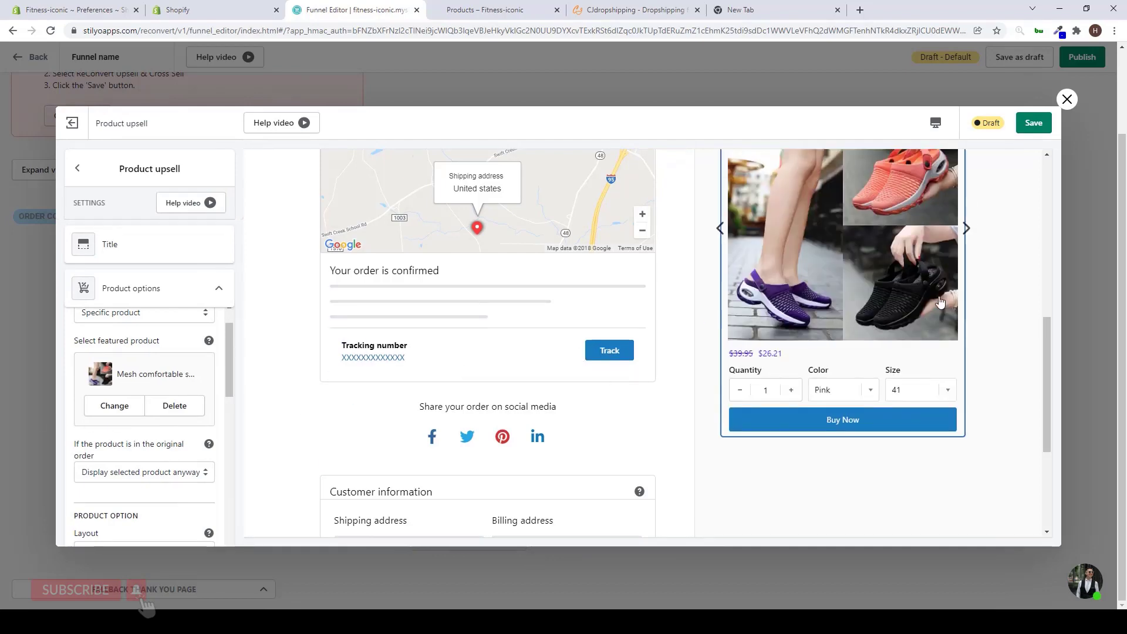
pyautogui.scroll(3, 831, 283)
pyautogui.scroll(-1, 832, 282)
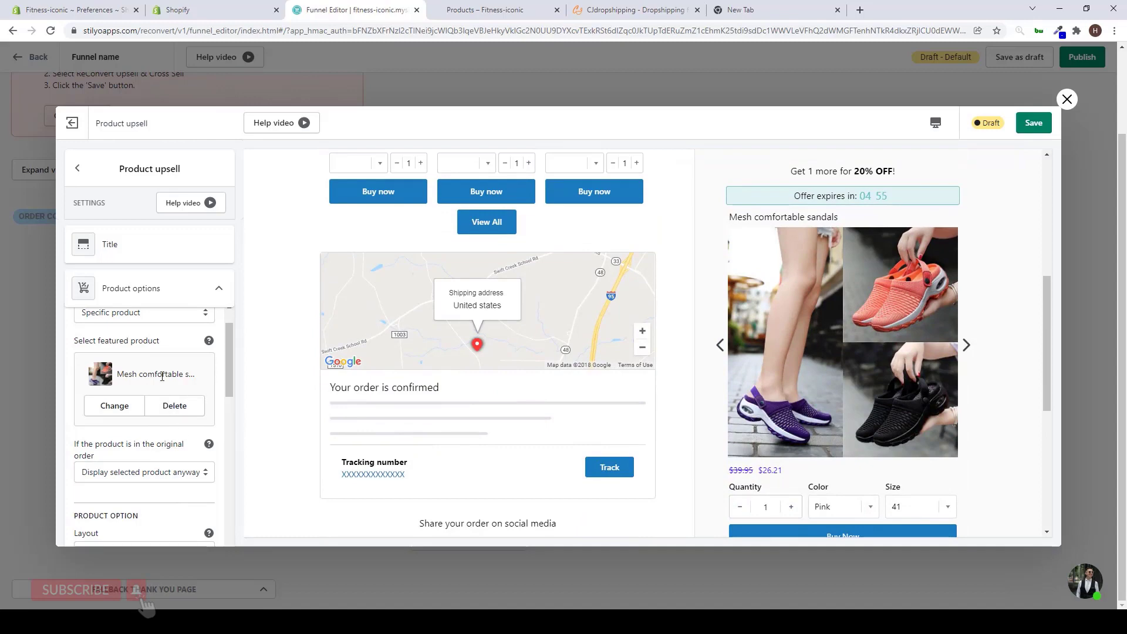
# Step: Show the upsell's secondary product images below the main image and check its quantity picker, variant selection and vendor options
pyautogui.scroll(-5, 144, 417)
pyautogui.scroll(-1, 141, 411)
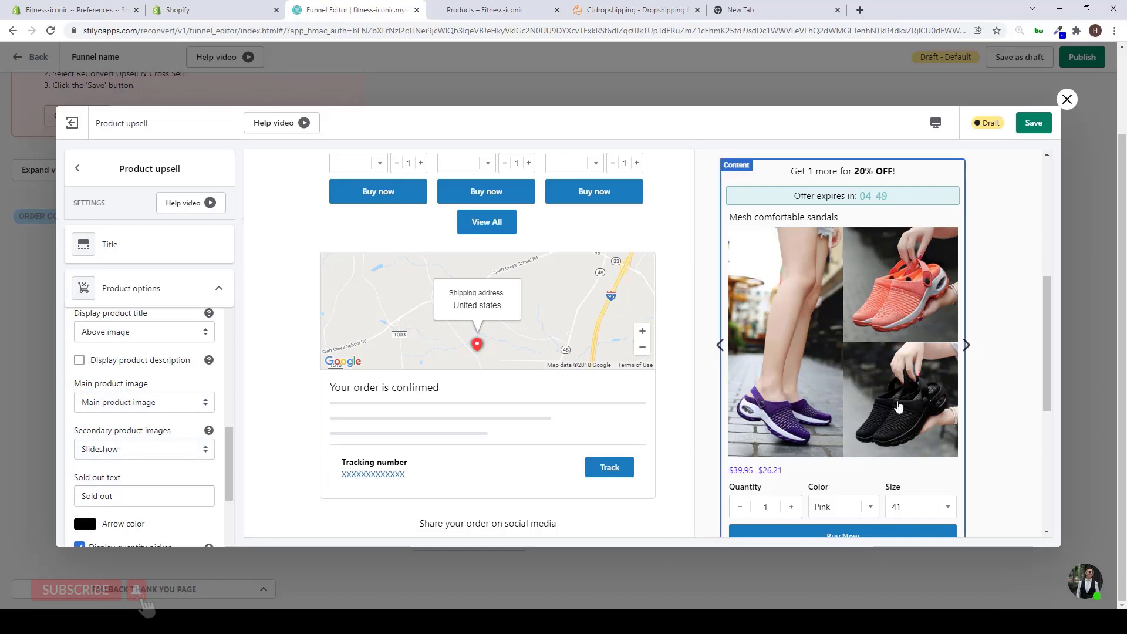
pyautogui.scroll(-2, 899, 403)
pyautogui.scroll(2, 893, 403)
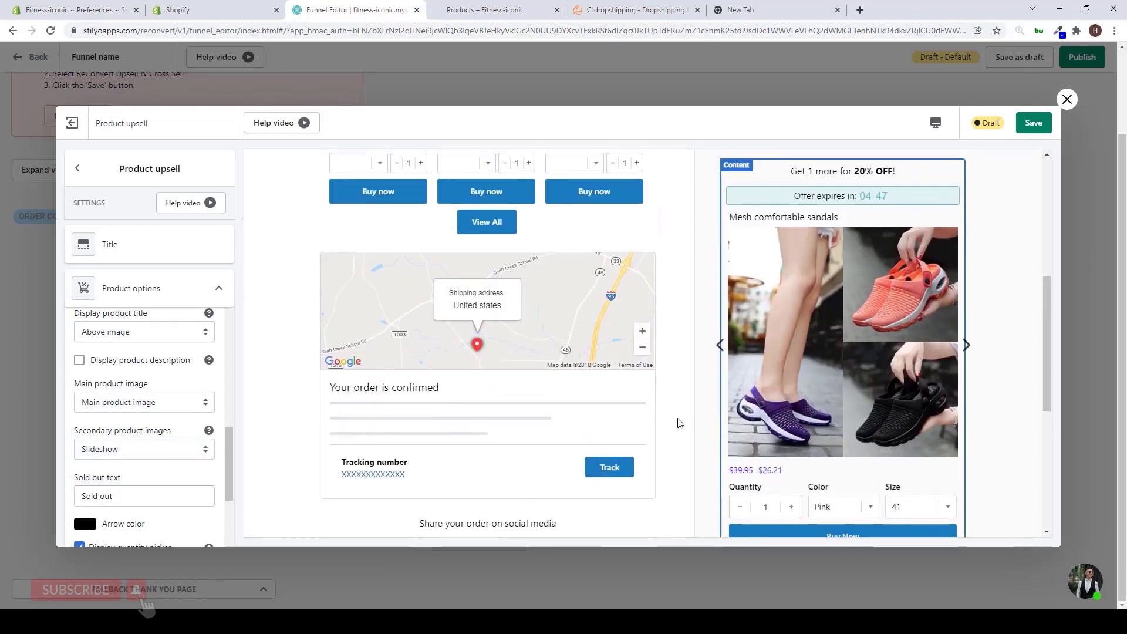
pyautogui.click(966, 350)
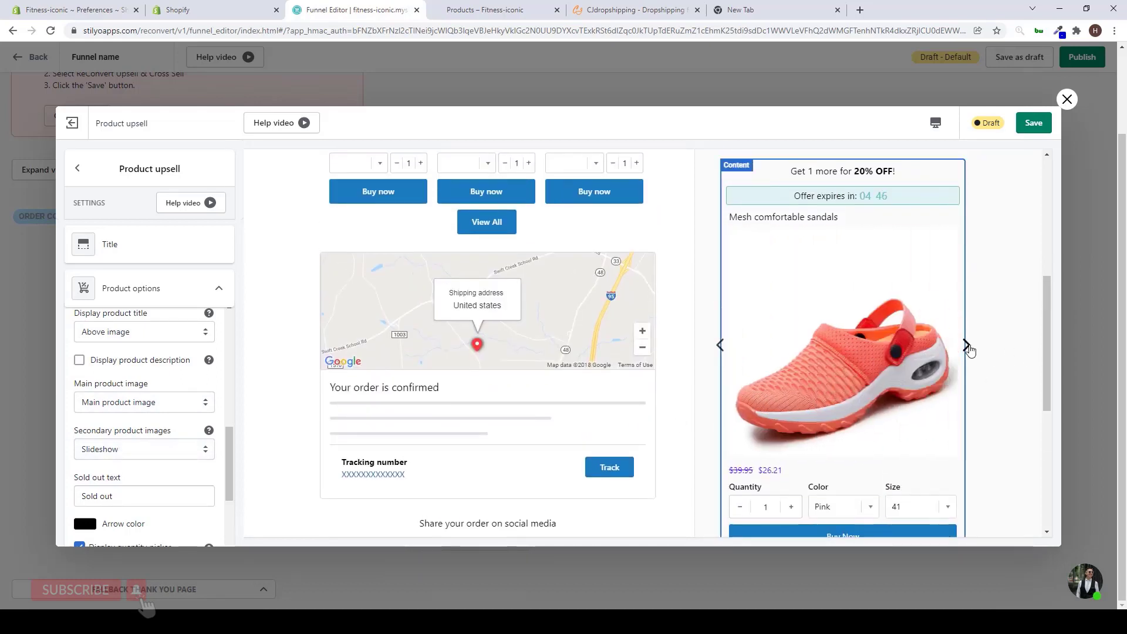
pyautogui.click(124, 450)
pyautogui.click(119, 498)
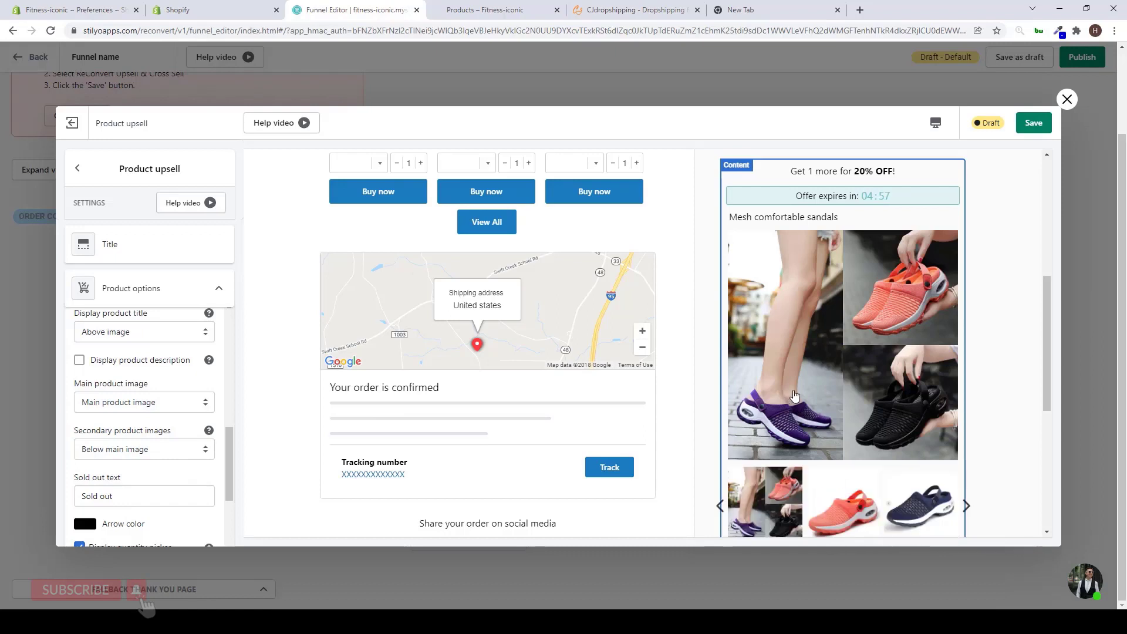
pyautogui.scroll(-1, 836, 408)
pyautogui.scroll(1, 813, 381)
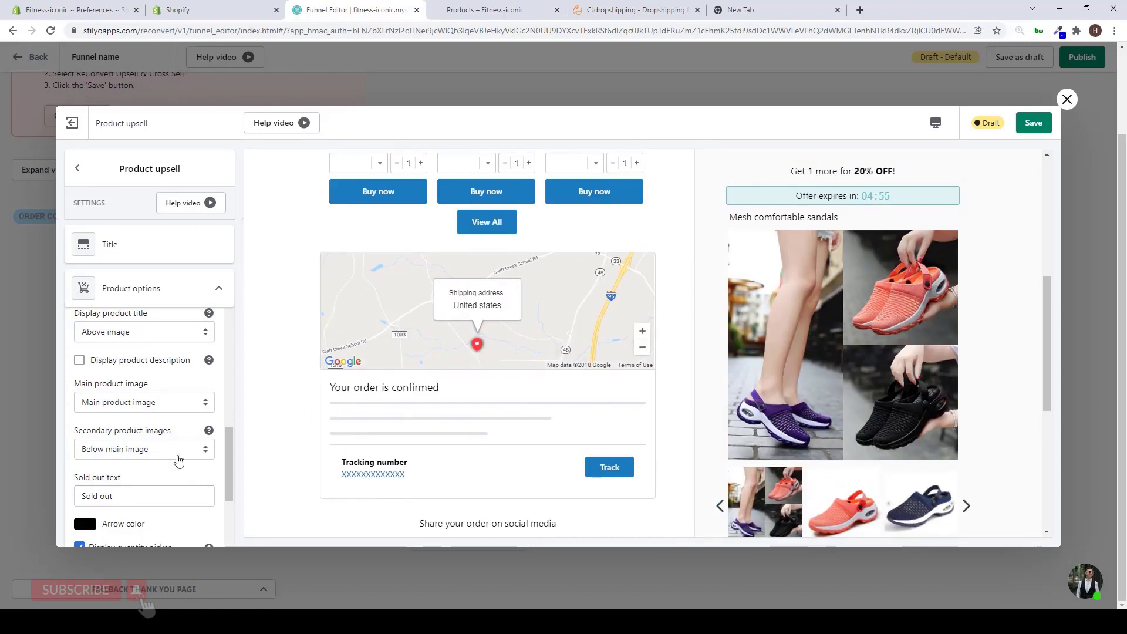
pyautogui.scroll(-3, 179, 460)
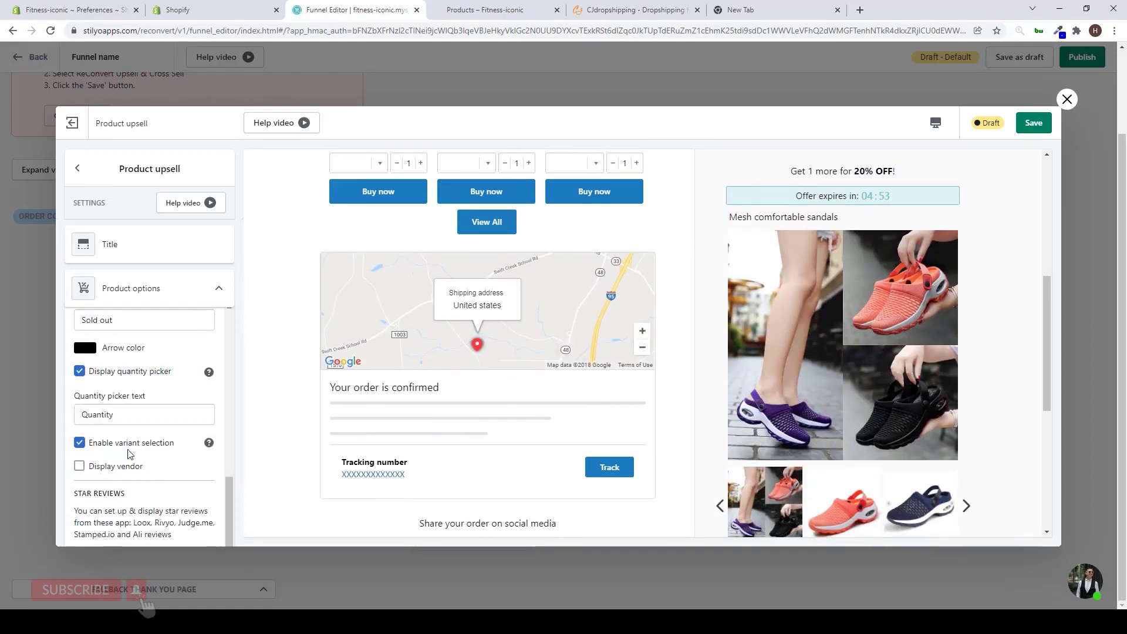
pyautogui.scroll(-4, 869, 408)
pyautogui.scroll(1, 869, 410)
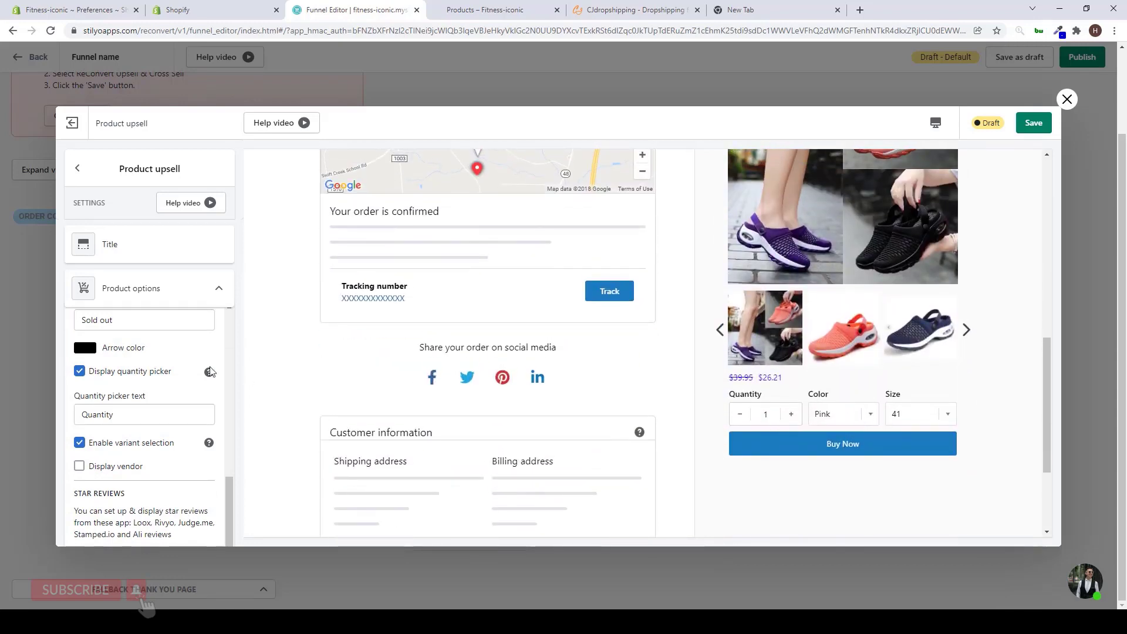
pyautogui.scroll(-5, 94, 440)
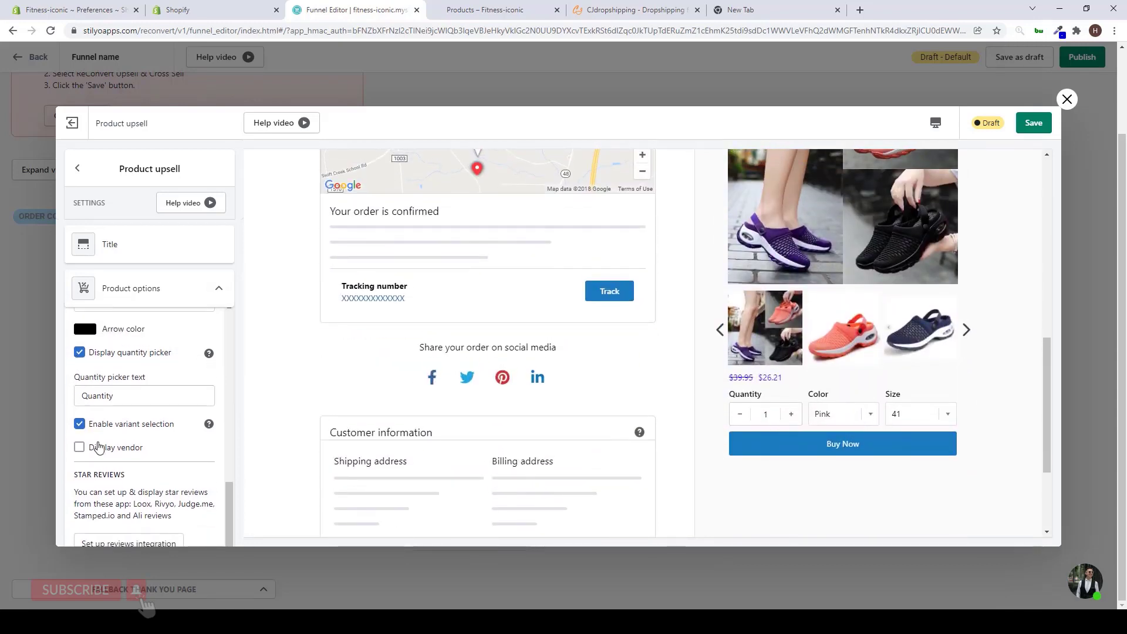
pyautogui.scroll(5, 98, 444)
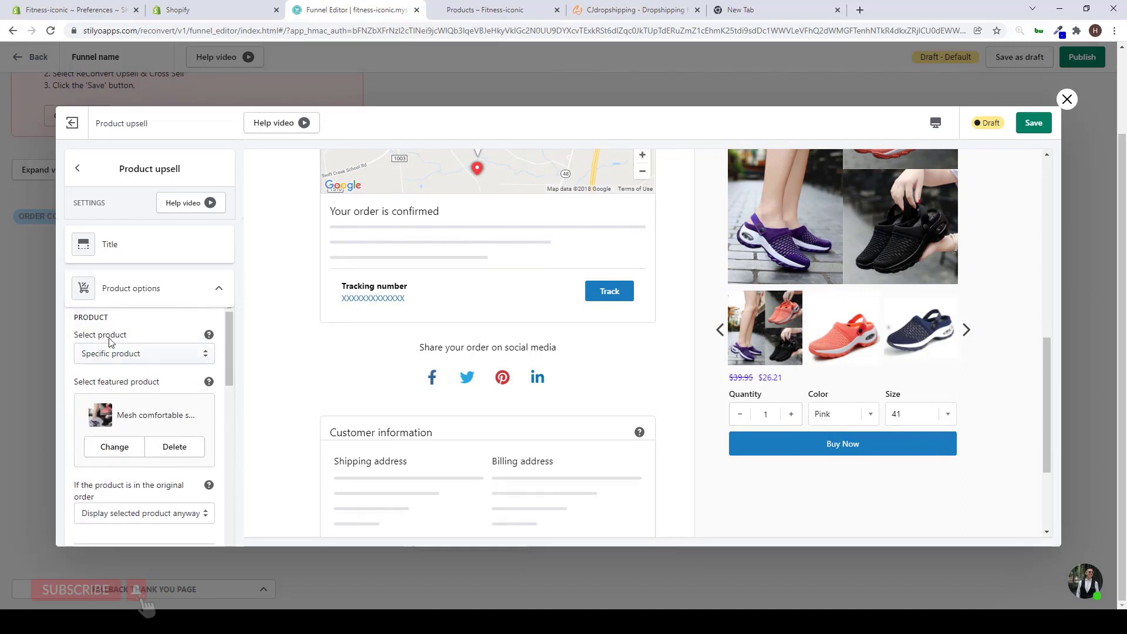
pyautogui.click(141, 288)
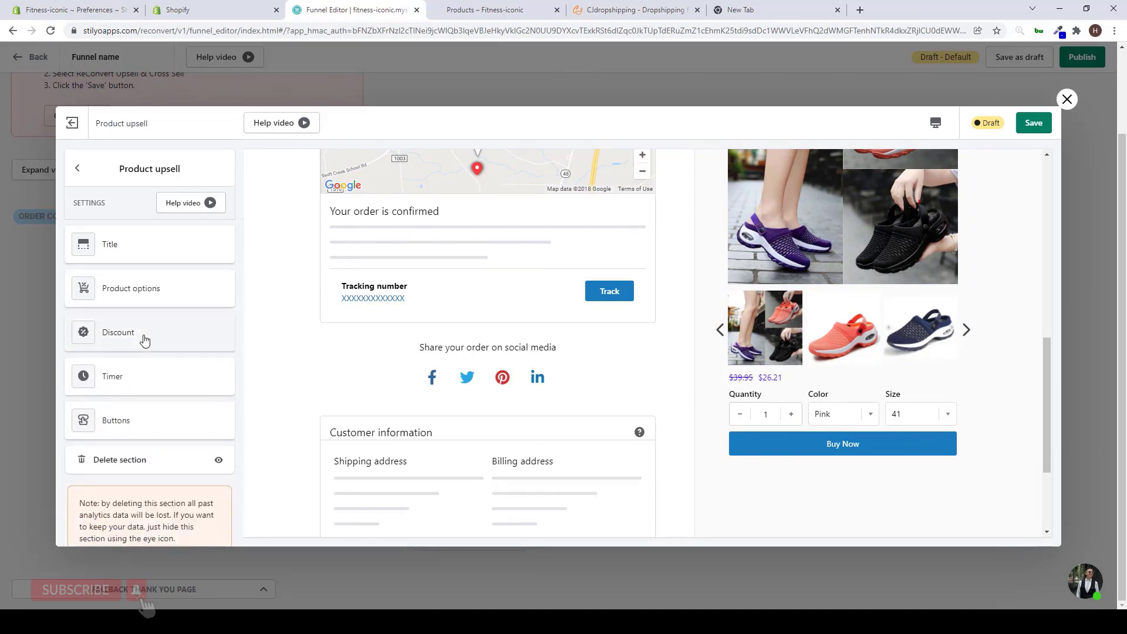
# Step: Set the product upsell's automatic percentage discount value to 20%
pyautogui.click(145, 341)
pyautogui.scroll(4, 874, 293)
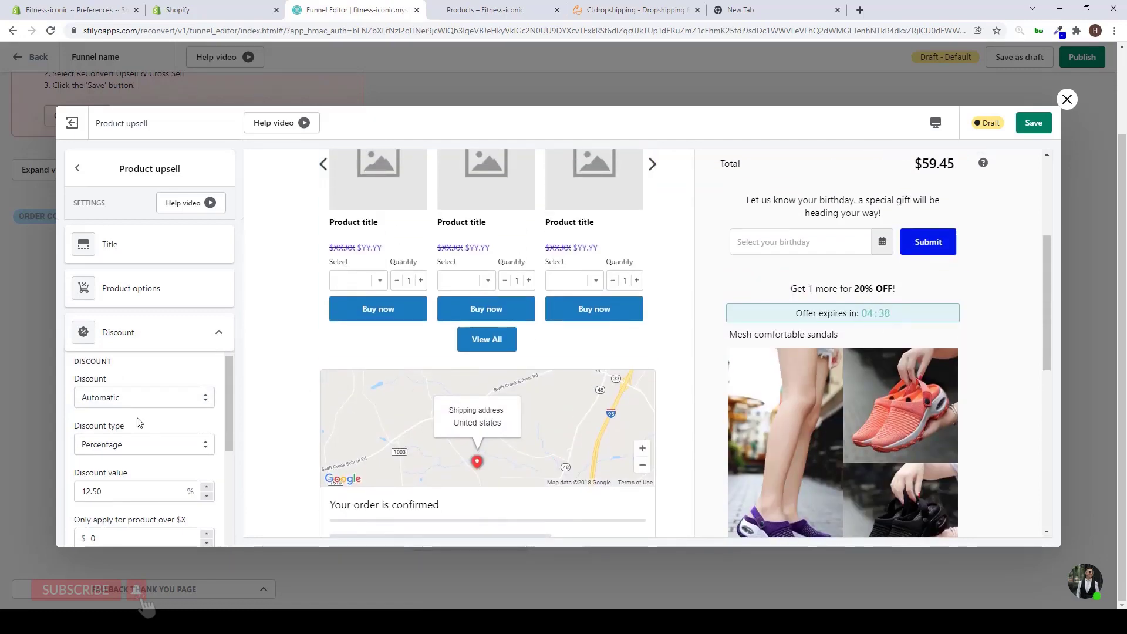
pyautogui.scroll(-2, 75, 368)
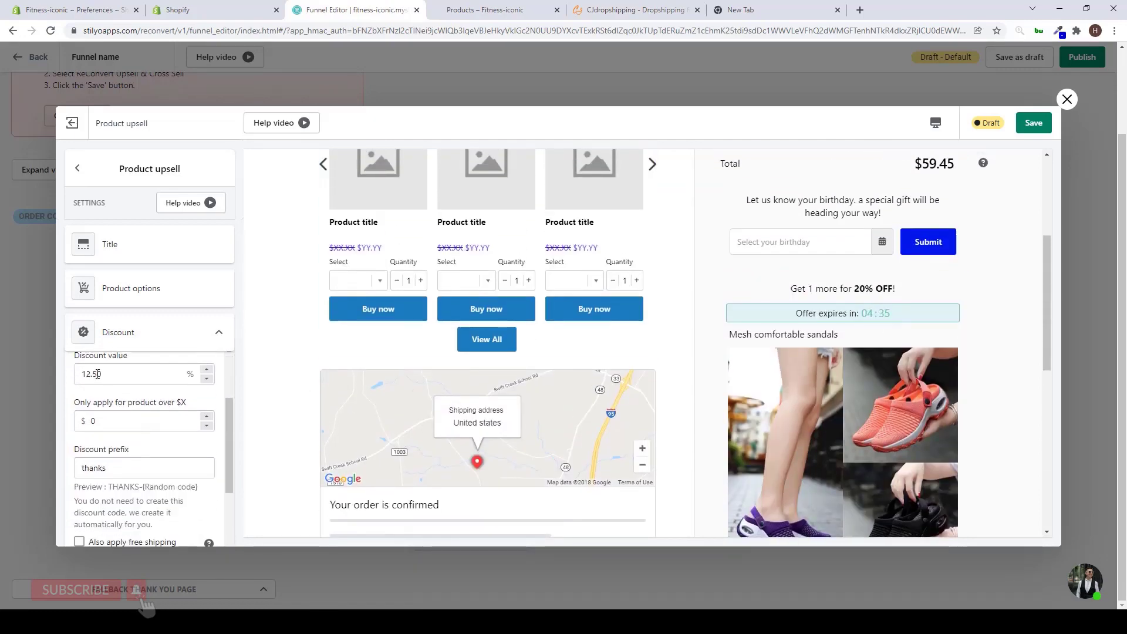
pyautogui.doubleClick(96, 375)
pyautogui.write('10')
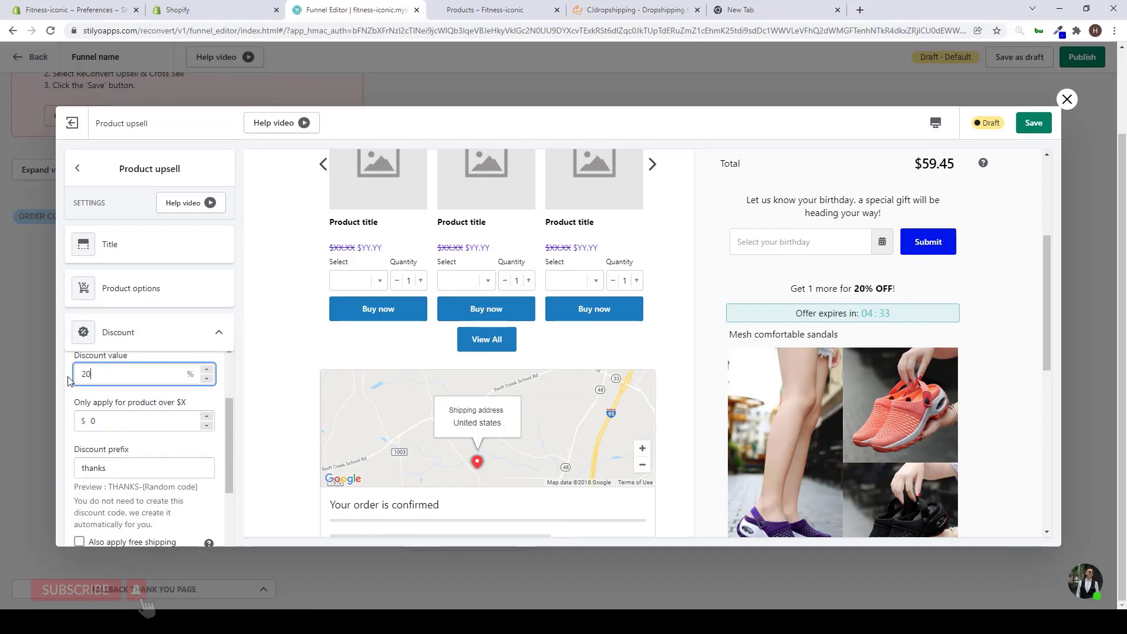
# Step: Also apply free shipping with the product upsell's automatic discount
pyautogui.scroll(-2, 104, 452)
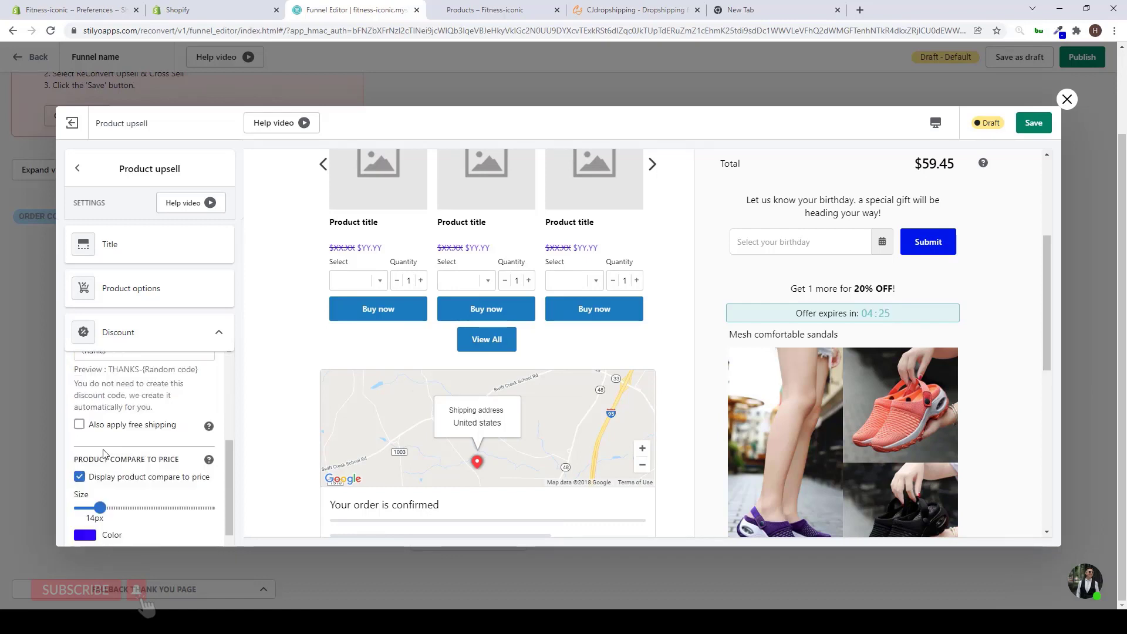
pyautogui.click(79, 425)
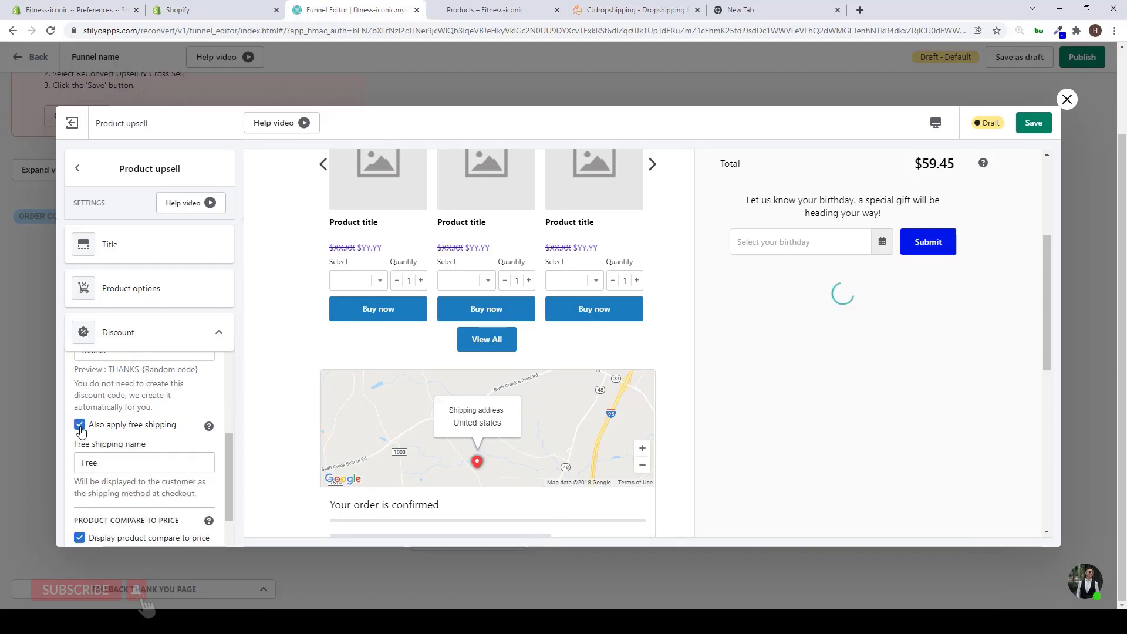
pyautogui.scroll(-2, 80, 437)
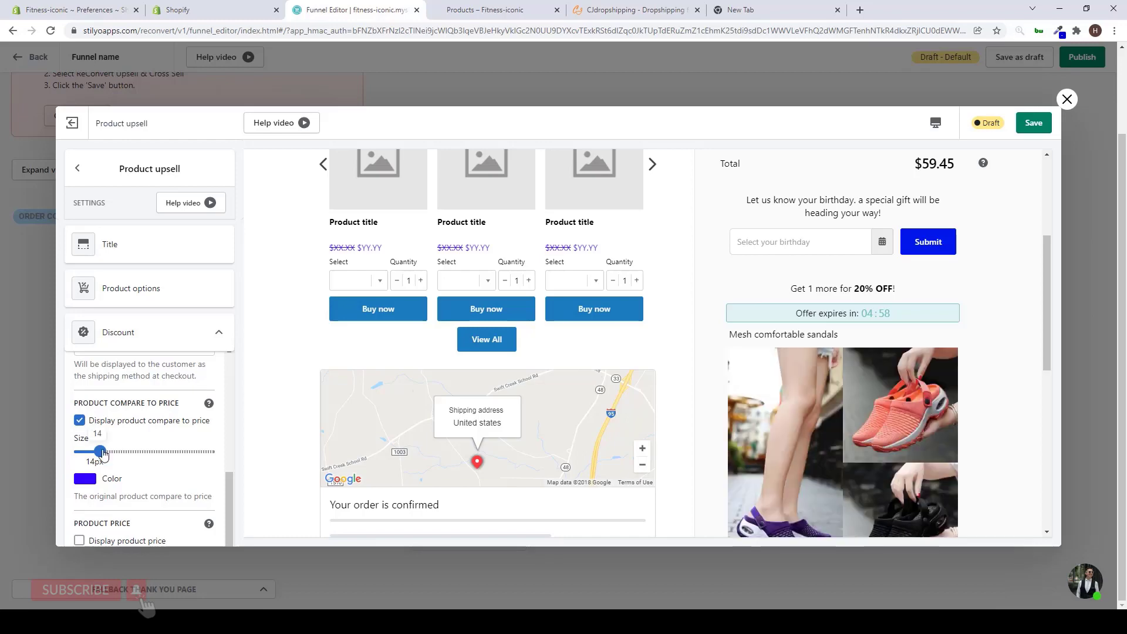
# Step: Set the upsell's product compare to price size to 24px and its color to blue, RGB(4, 37, 254)
pyautogui.scroll(-4, 775, 429)
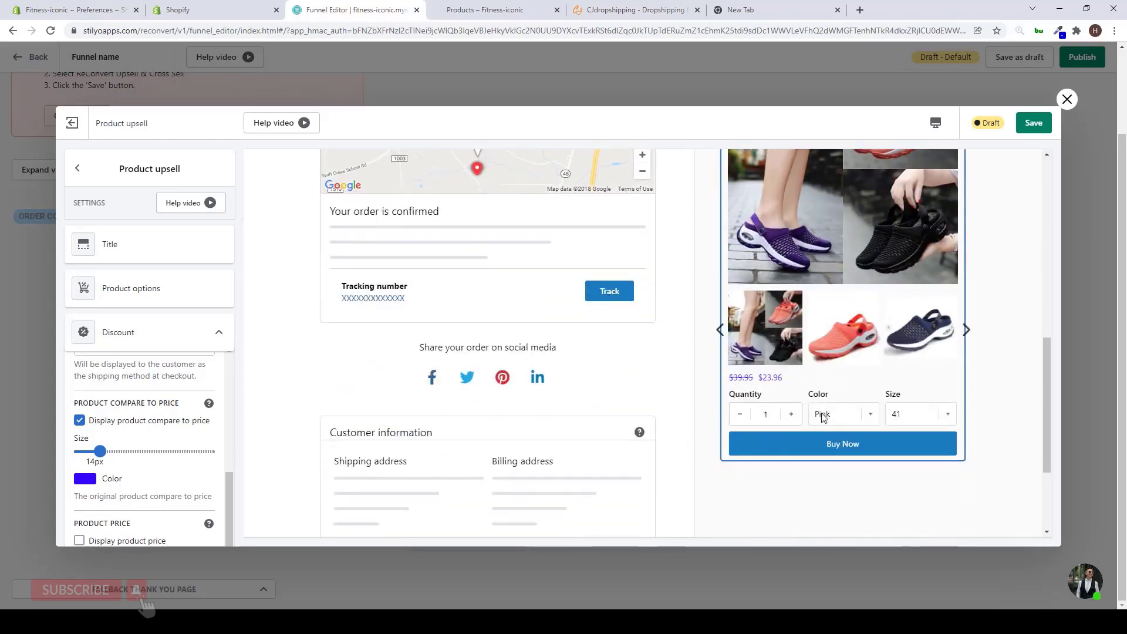
pyautogui.scroll(4, 824, 420)
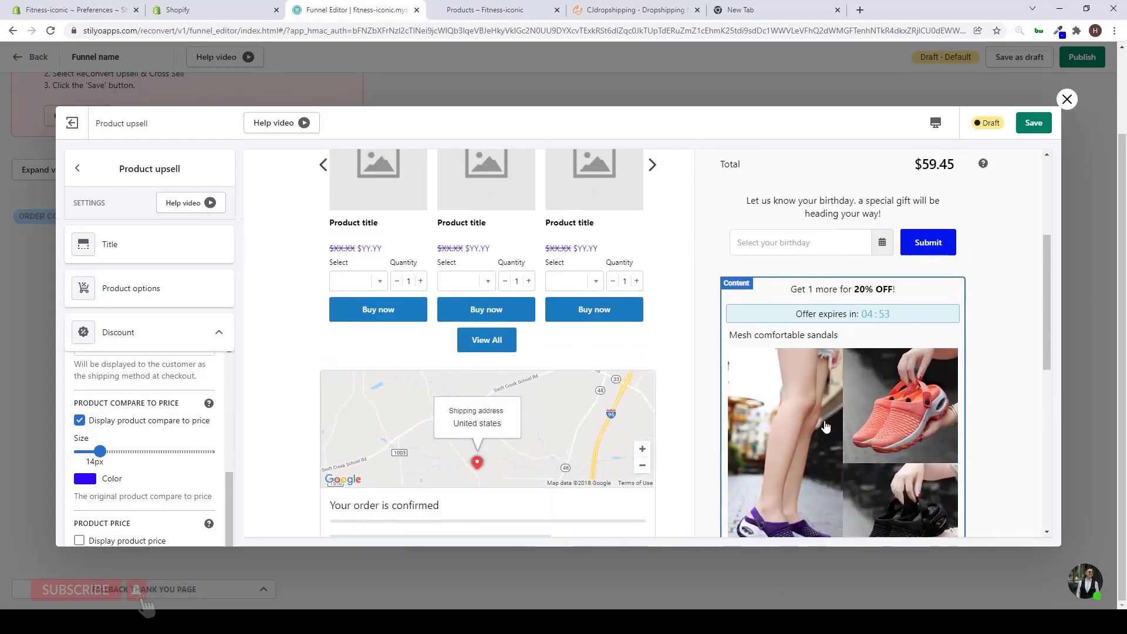
pyautogui.scroll(2, 825, 421)
pyautogui.scroll(-6, 779, 465)
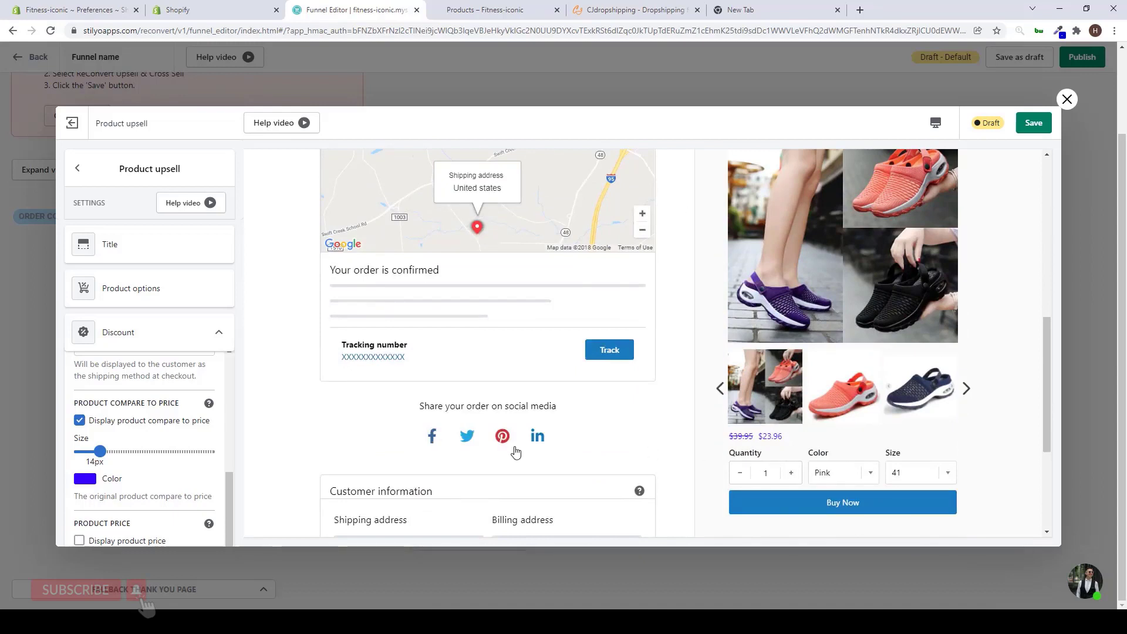
pyautogui.moveTo(100, 451); pyautogui.dragTo(164, 452)
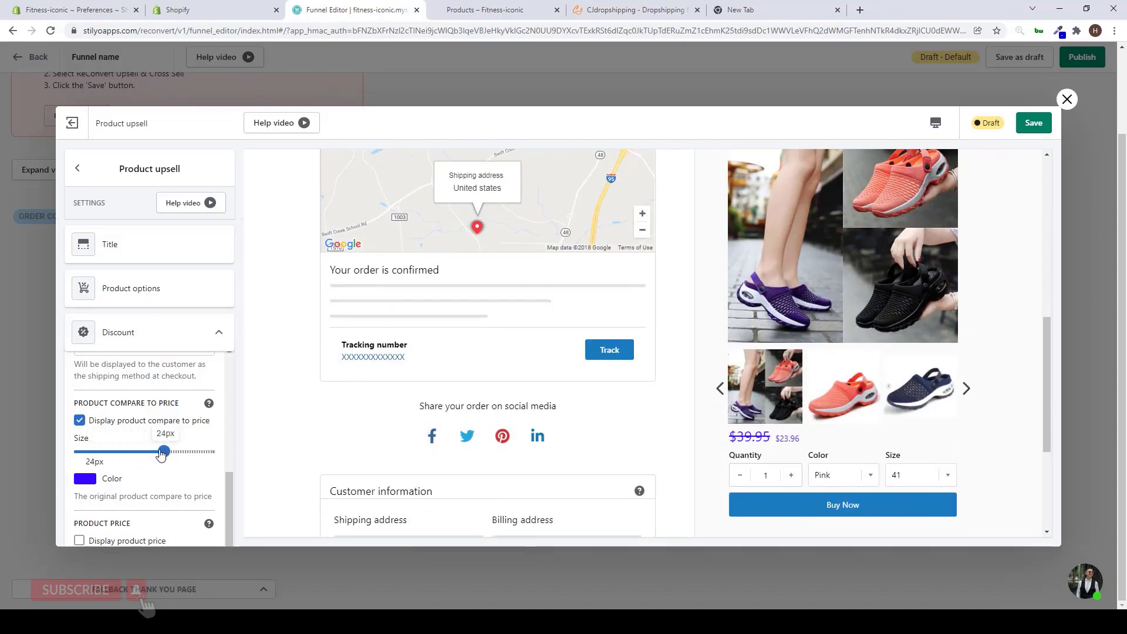
pyautogui.click(95, 478)
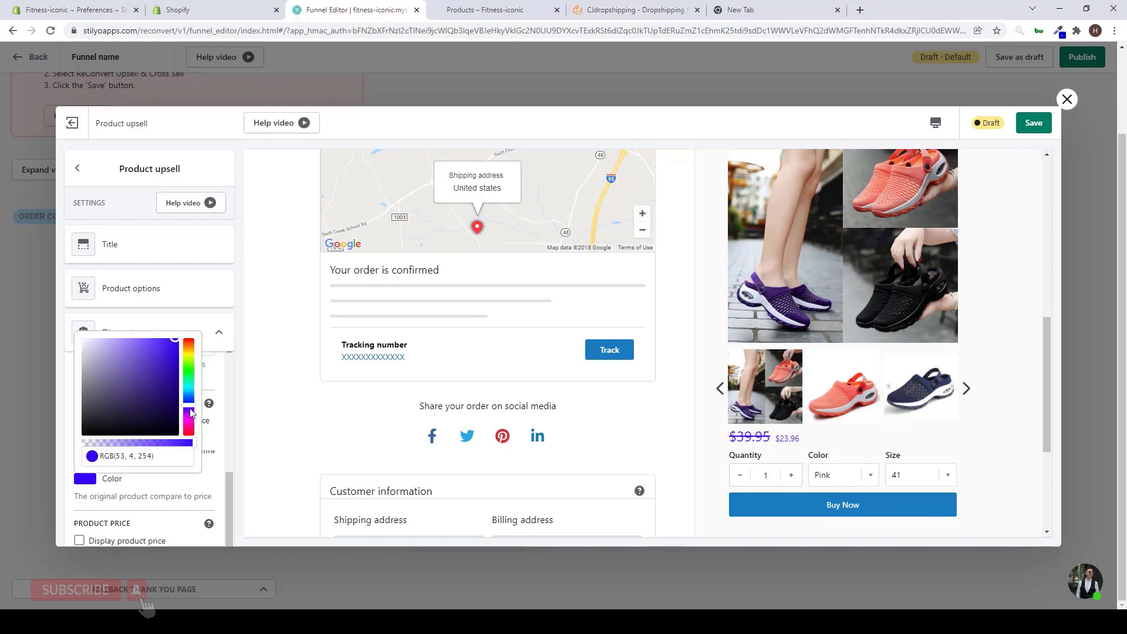
pyautogui.moveTo(188, 413); pyautogui.dragTo(186, 435)
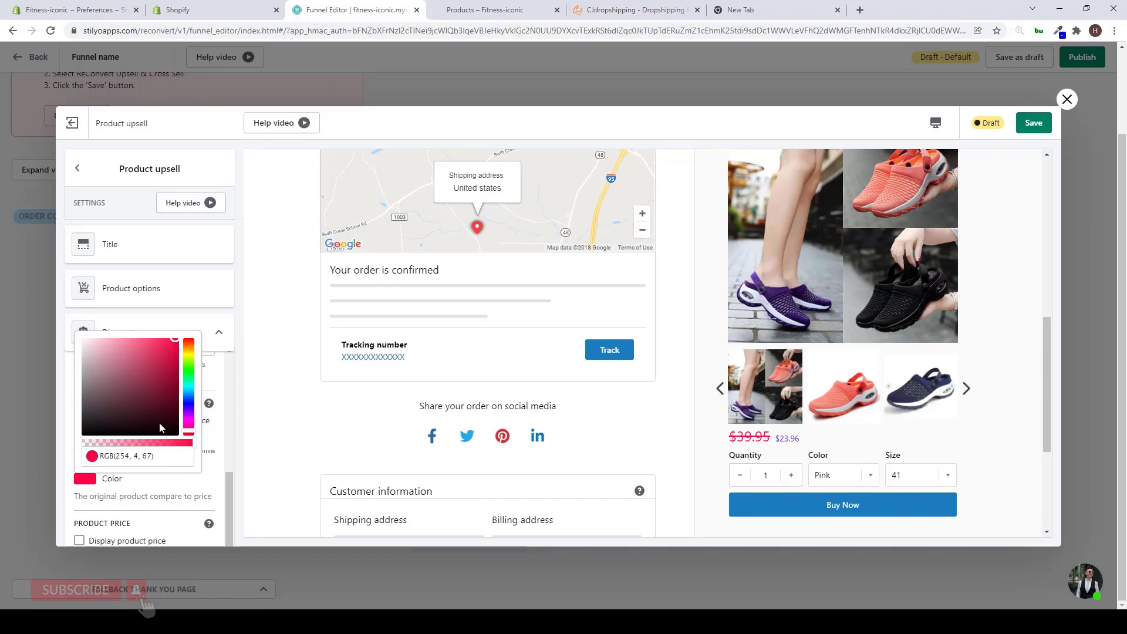
pyautogui.click(189, 406)
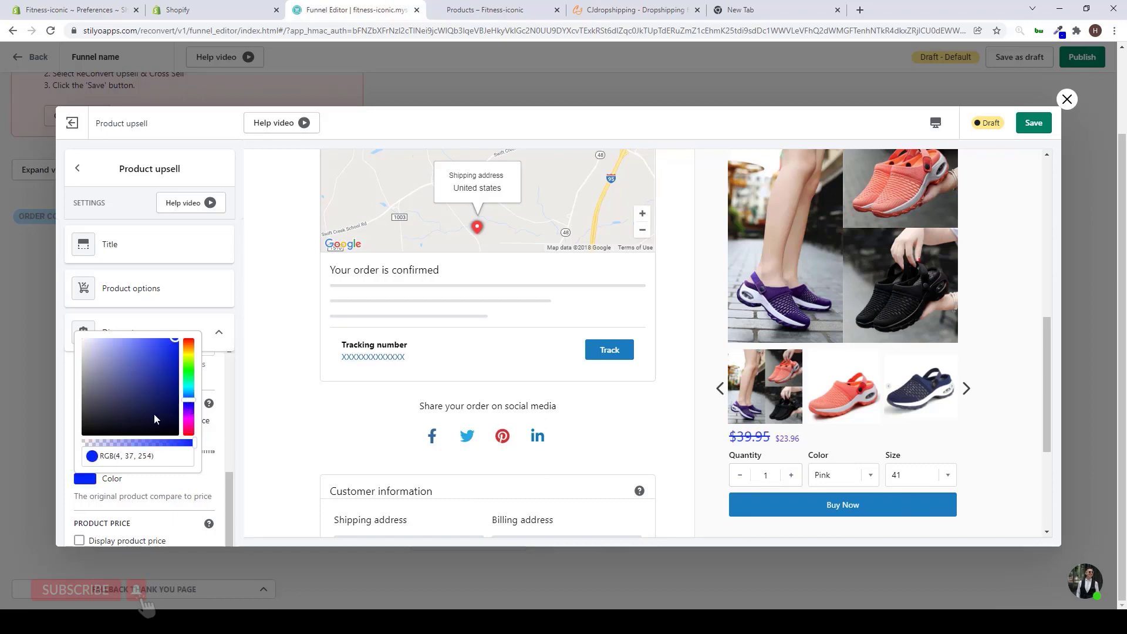
pyautogui.click(212, 477)
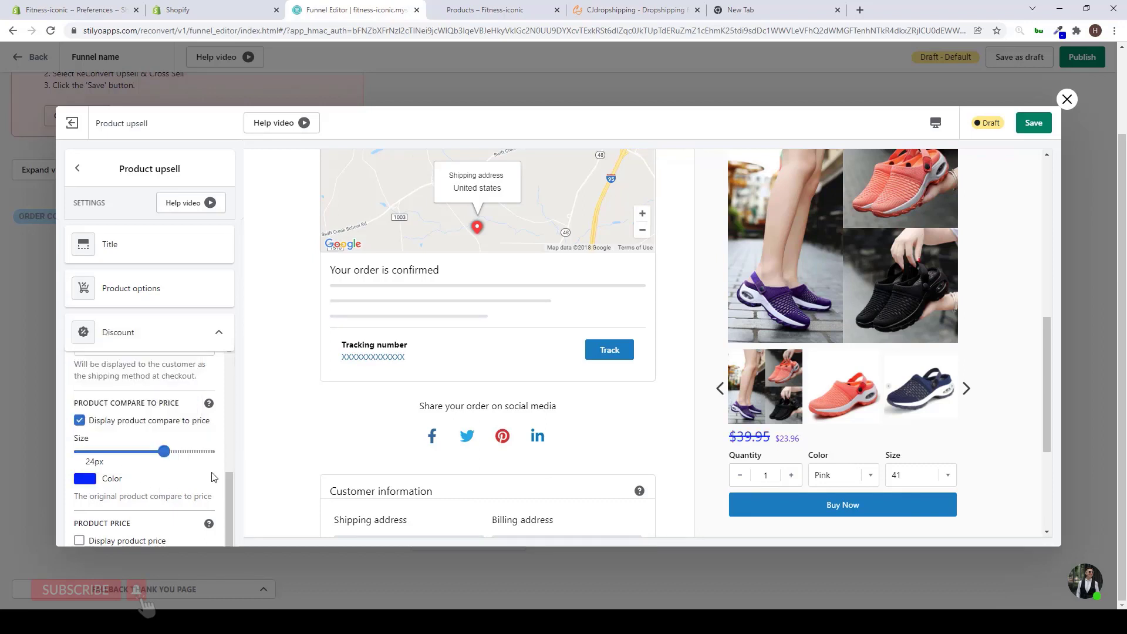
# Step: Display the original product price in the upsell and set the size of the price including discount to 18px
pyautogui.scroll(-2, 147, 458)
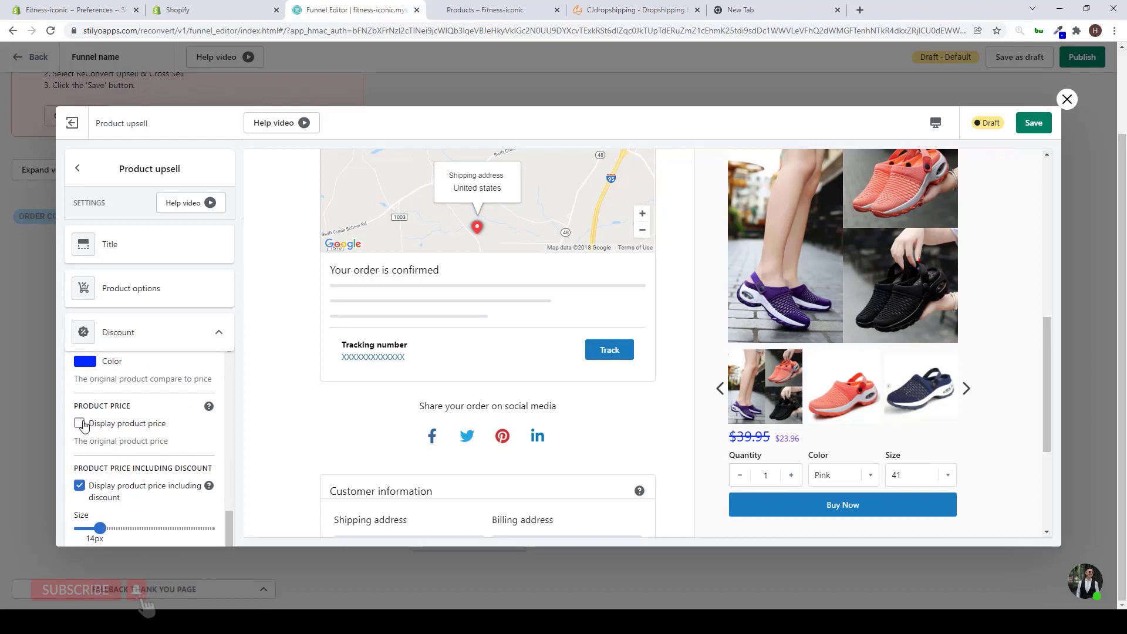
pyautogui.click(80, 423)
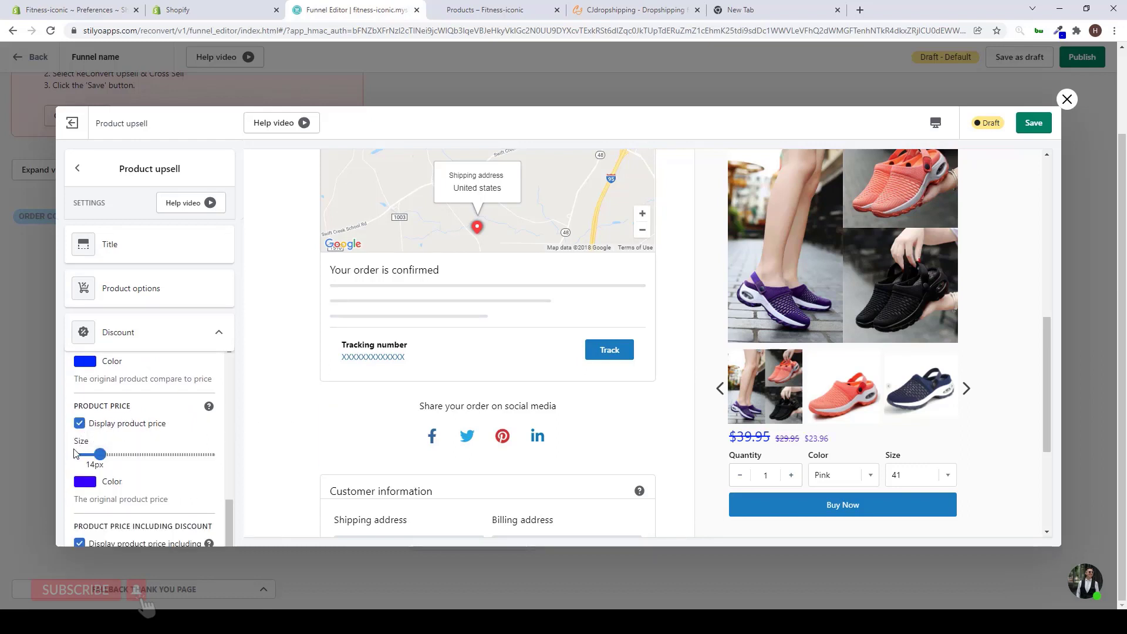
pyautogui.scroll(-2, 112, 455)
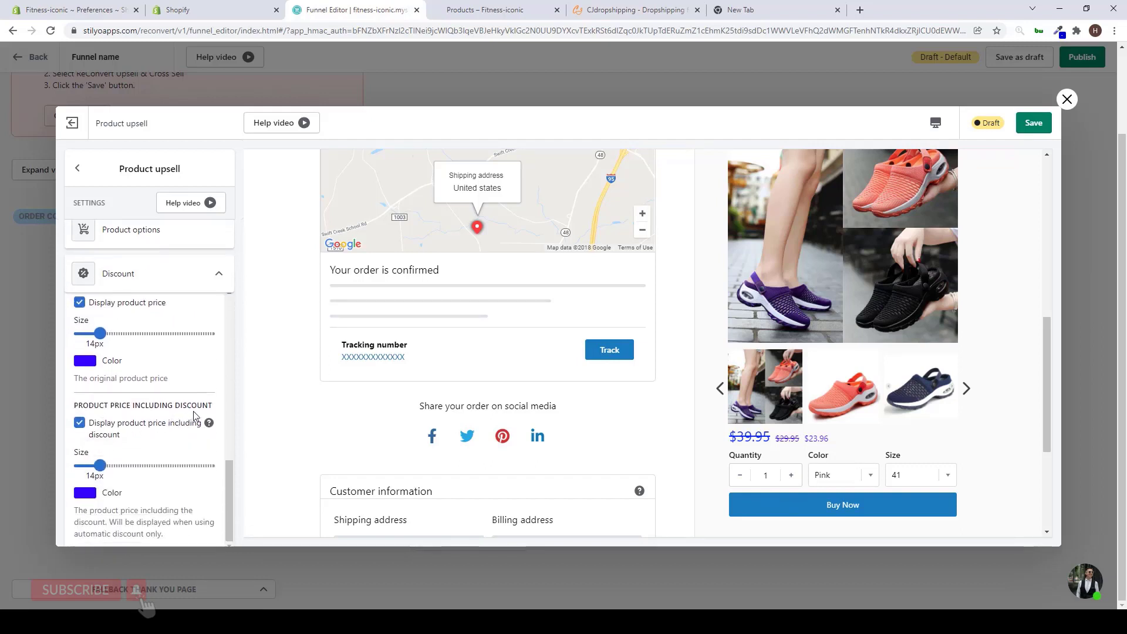
pyautogui.scroll(-1, 97, 452)
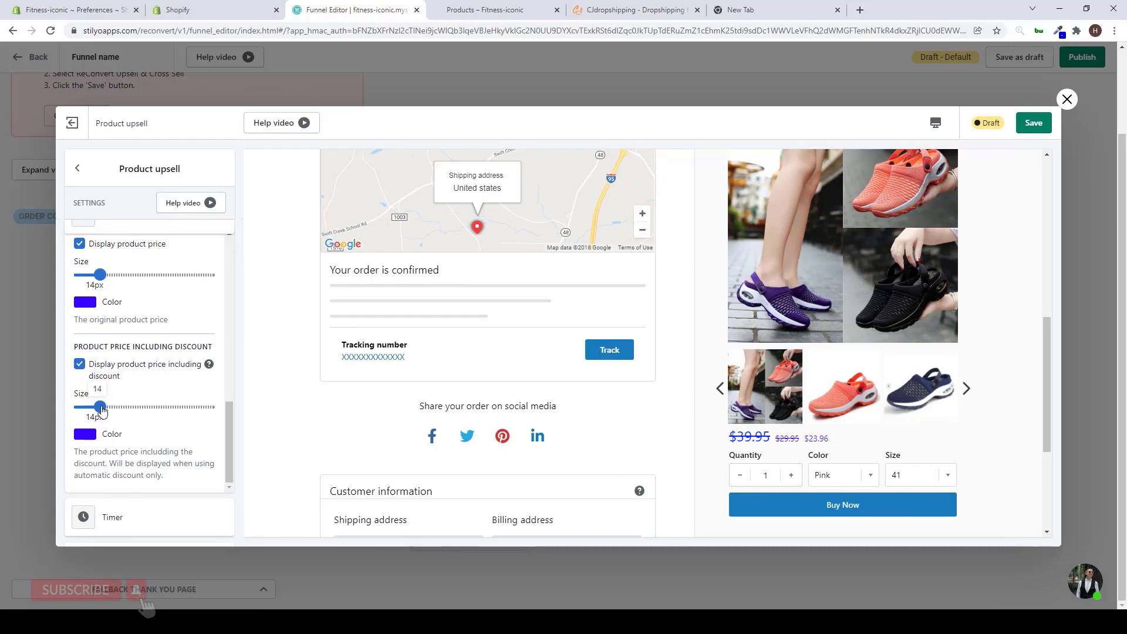
pyautogui.moveTo(101, 409); pyautogui.dragTo(126, 416)
pyautogui.scroll(-2, 126, 418)
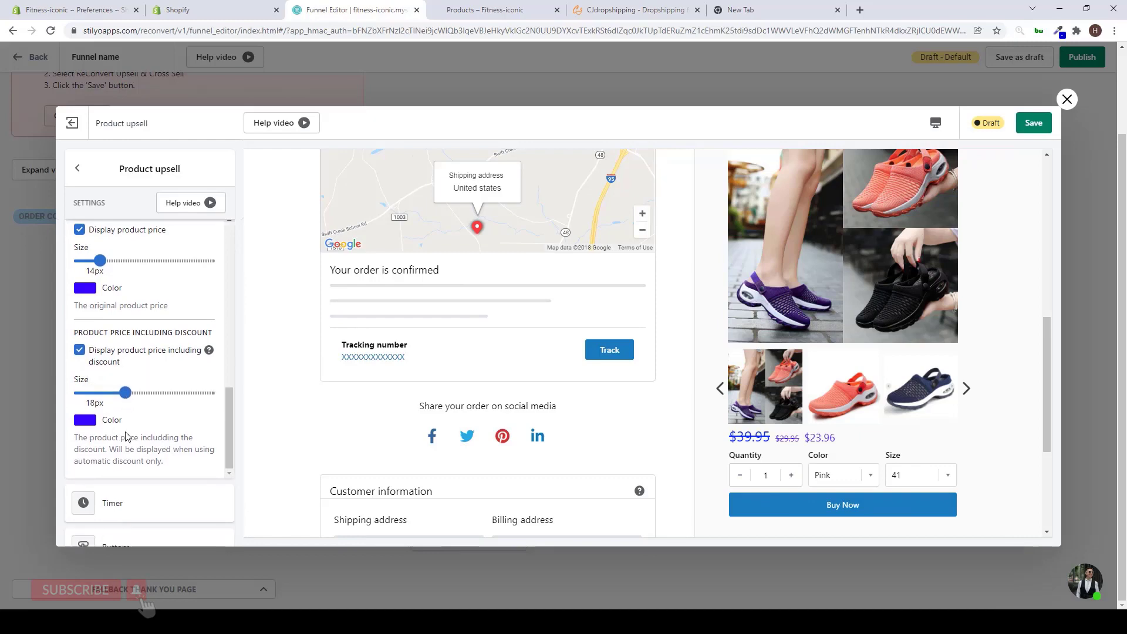
# Step: Review the upsell's timer settings against the preview and change the timer background color to light beige
pyautogui.click(116, 440)
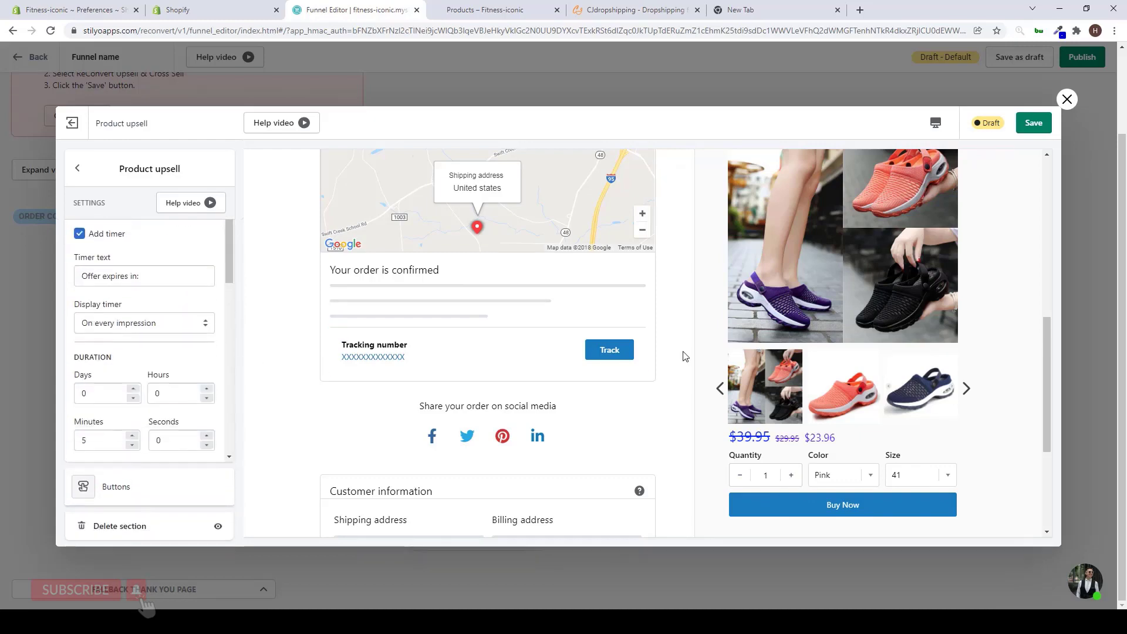
pyautogui.scroll(6, 764, 354)
pyautogui.scroll(-1, 765, 348)
pyautogui.scroll(-1, 798, 342)
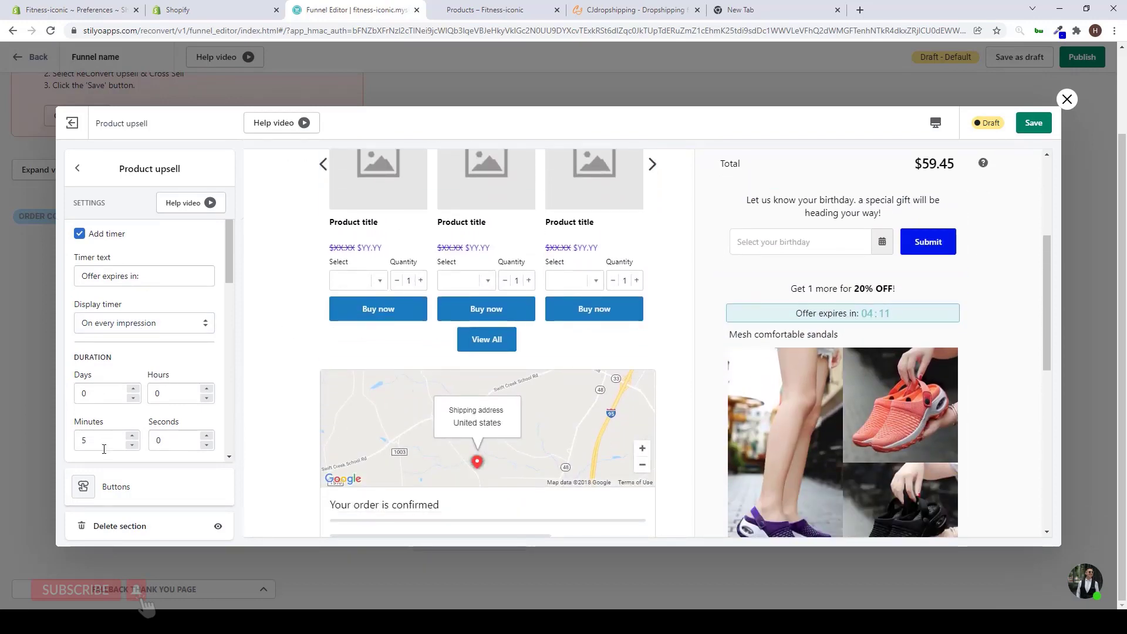
pyautogui.scroll(-5, 104, 449)
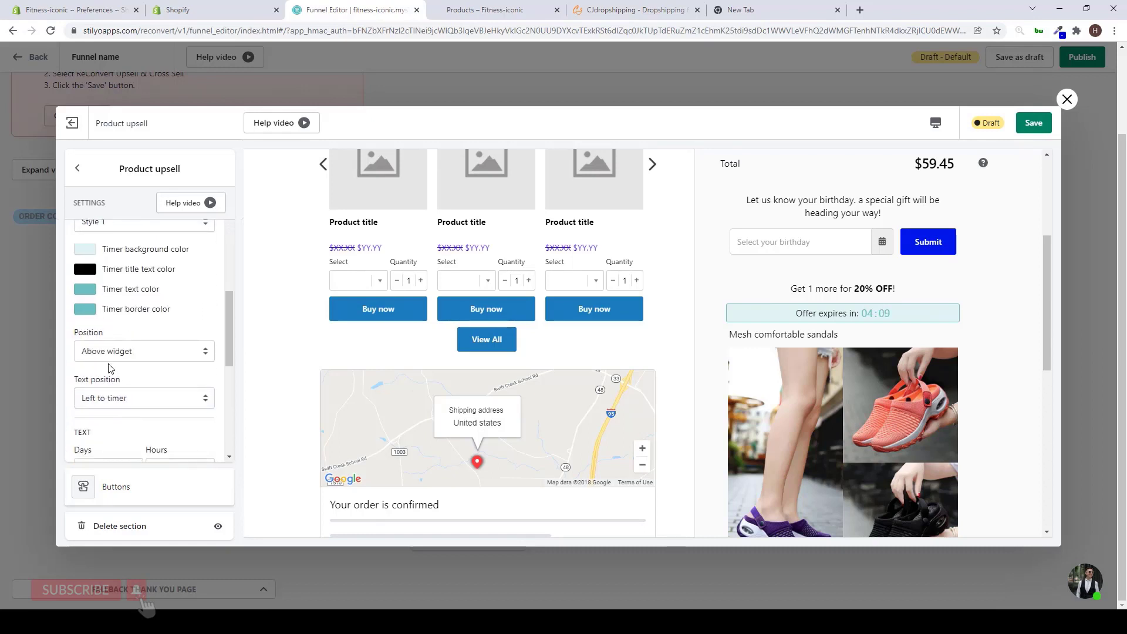
pyautogui.scroll(1, 108, 368)
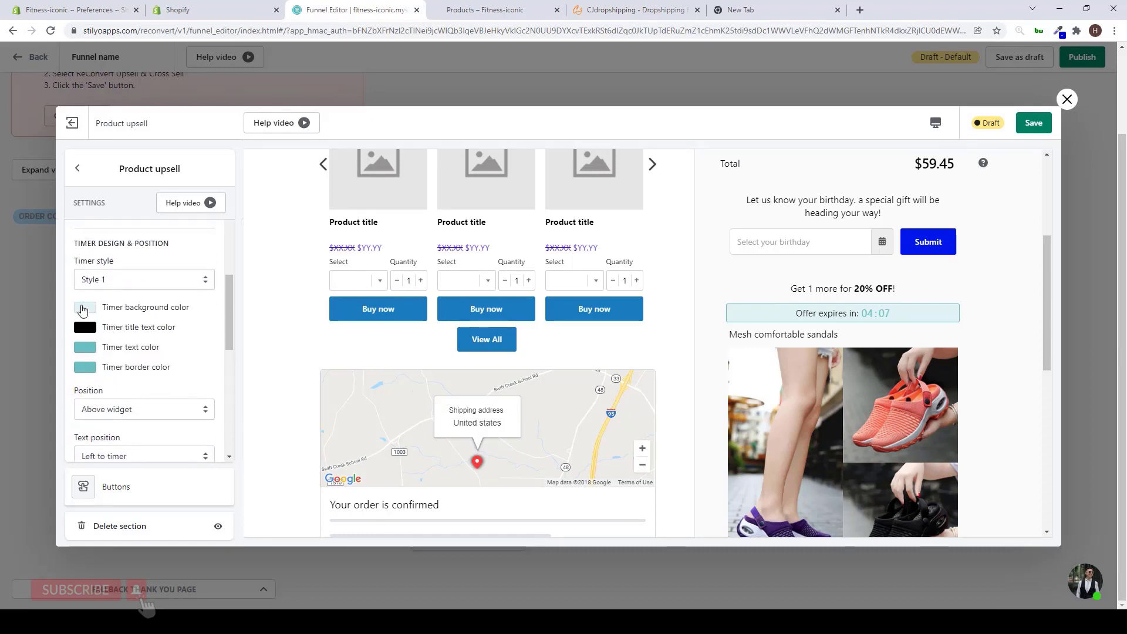
pyautogui.click(82, 309)
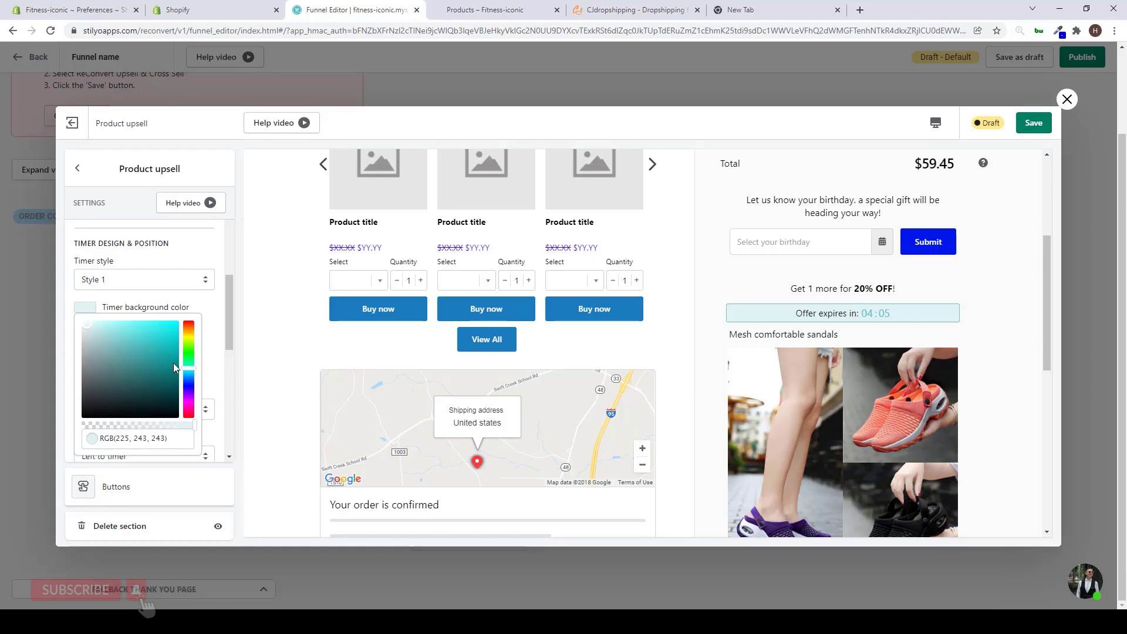
pyautogui.moveTo(191, 394); pyautogui.dragTo(180, 339)
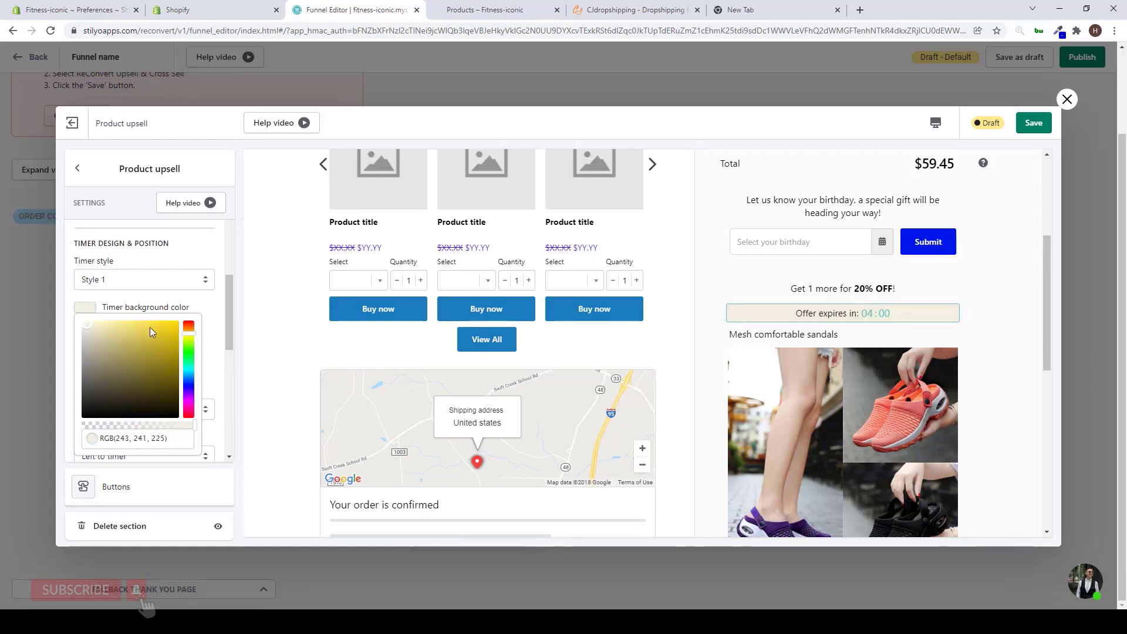
pyautogui.click(169, 313)
# Step: Set the timer title text color to RGB(207, 45, 45) and the timer text color to bright red
pyautogui.click(86, 329)
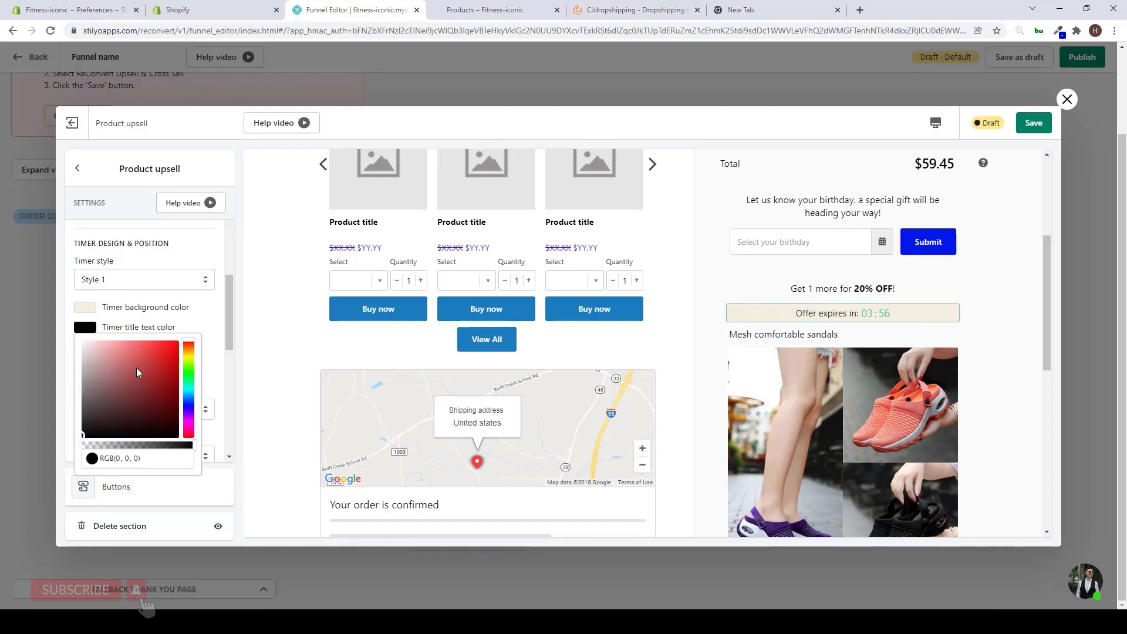
pyautogui.moveTo(137, 369)
pyautogui.mouseDown()
pyautogui.moveTo(152, 391)
pyautogui.moveTo(130, 358)
pyautogui.moveTo(156, 356)
pyautogui.mouseUp()
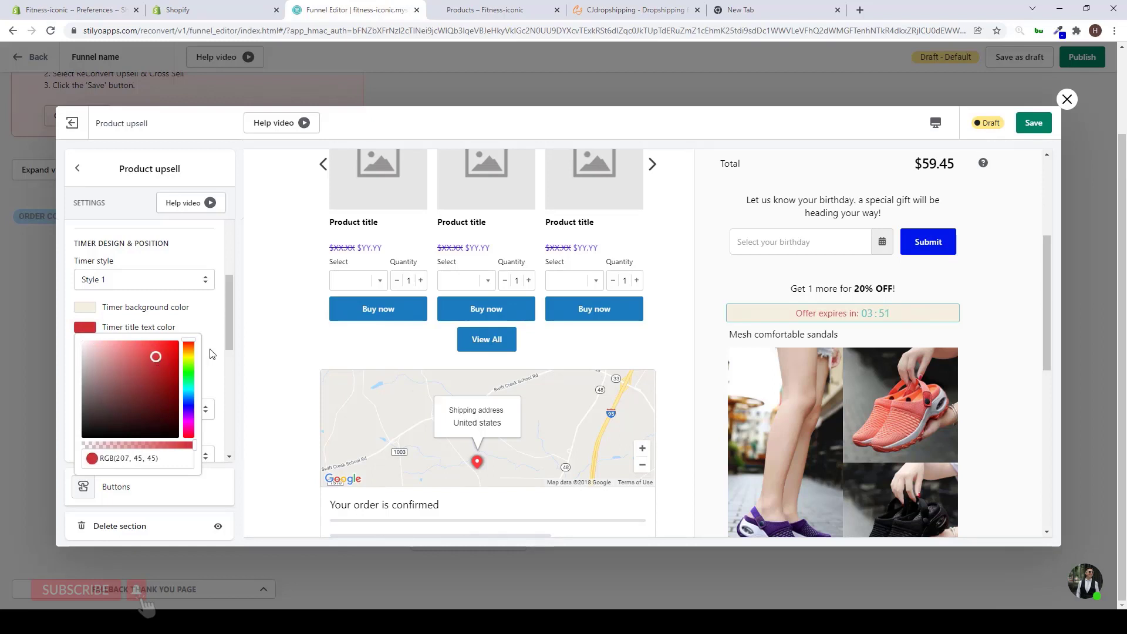
pyautogui.click(212, 353)
pyautogui.click(91, 353)
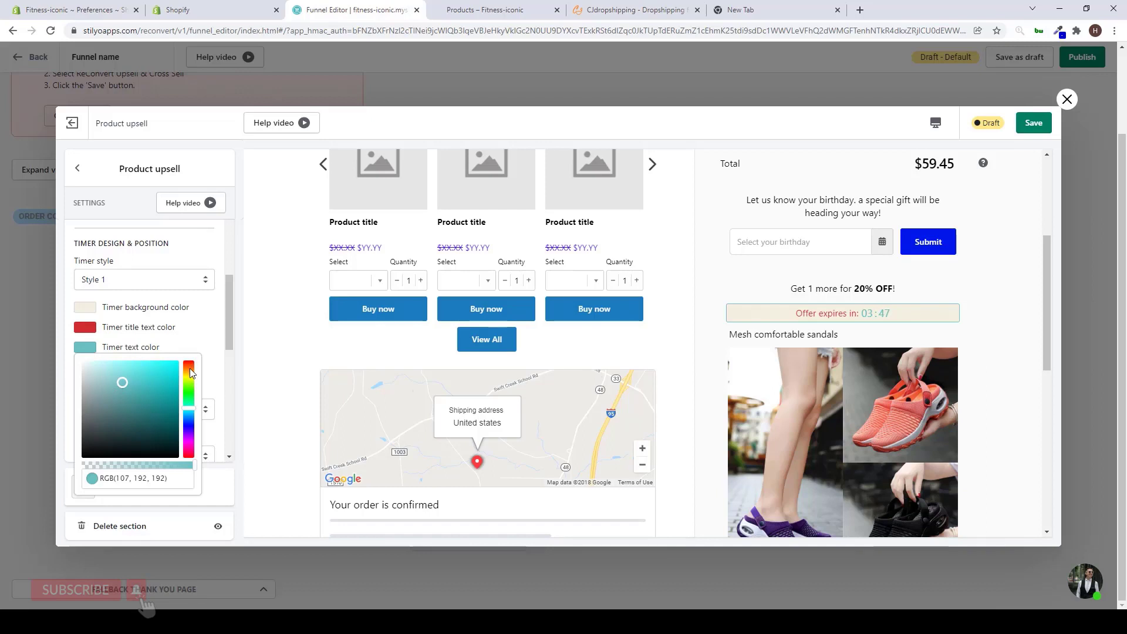
pyautogui.moveTo(189, 376)
pyautogui.mouseDown()
pyautogui.moveTo(189, 365)
pyautogui.moveTo(144, 385)
pyautogui.moveTo(190, 369)
pyautogui.mouseUp()
pyautogui.click(210, 374)
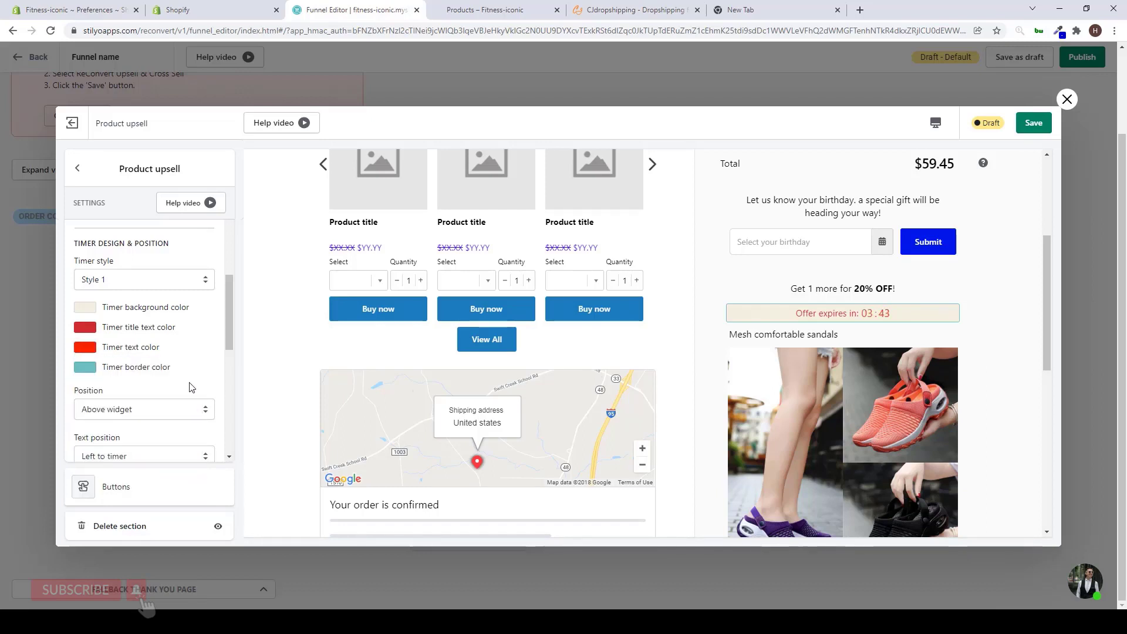
# Step: Set the timer border color to black, RGB(0, 0, 0)
pyautogui.click(86, 370)
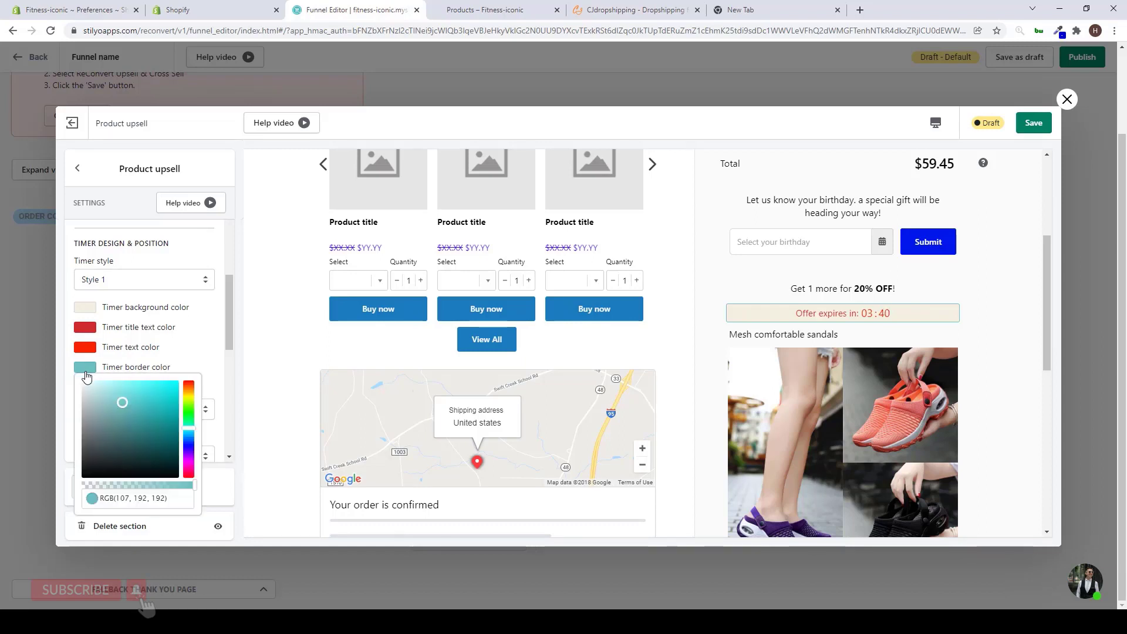
pyautogui.moveTo(134, 414); pyautogui.dragTo(70, 530)
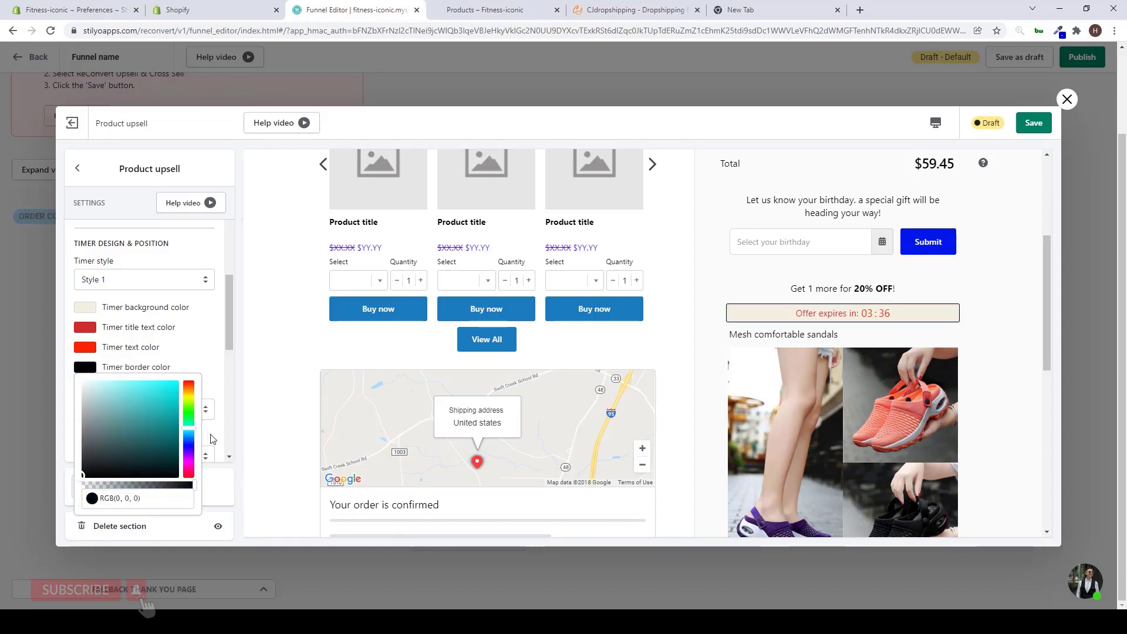
pyautogui.click(232, 440)
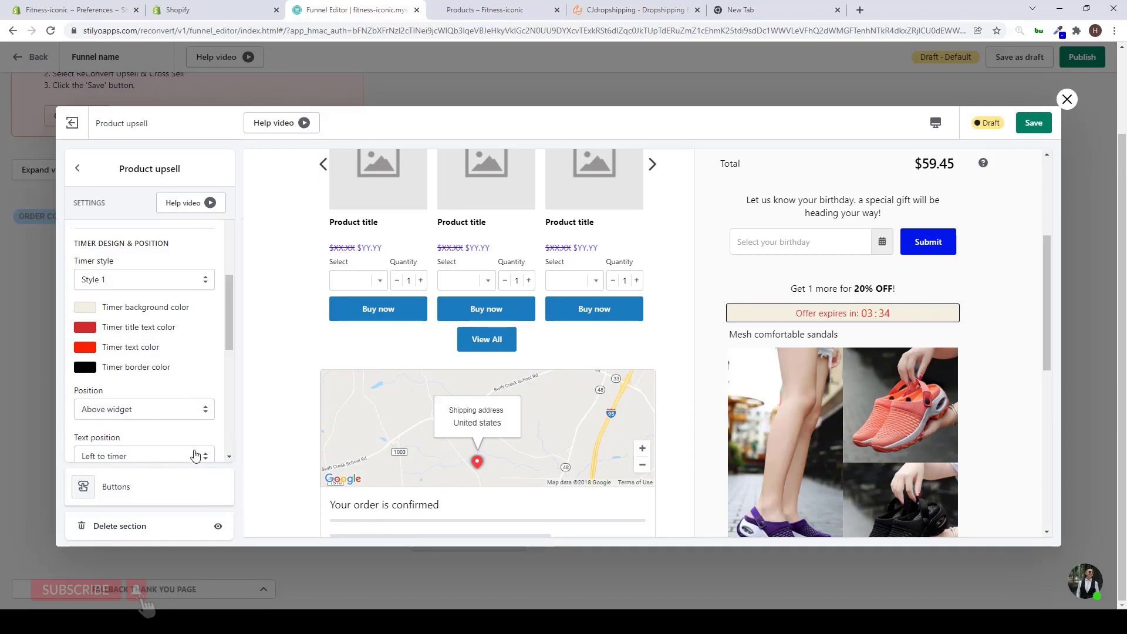
# Step: Check the timer's text position choices, its unit texts and its expiry settings with the expired message
pyautogui.scroll(-1, 196, 461)
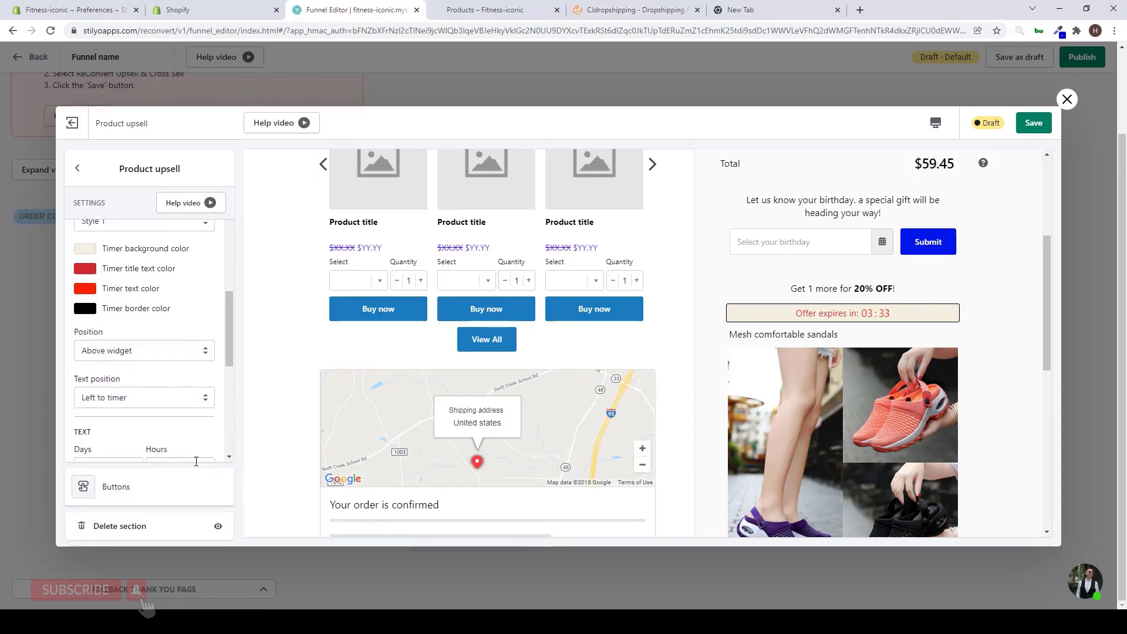
pyautogui.click(123, 399)
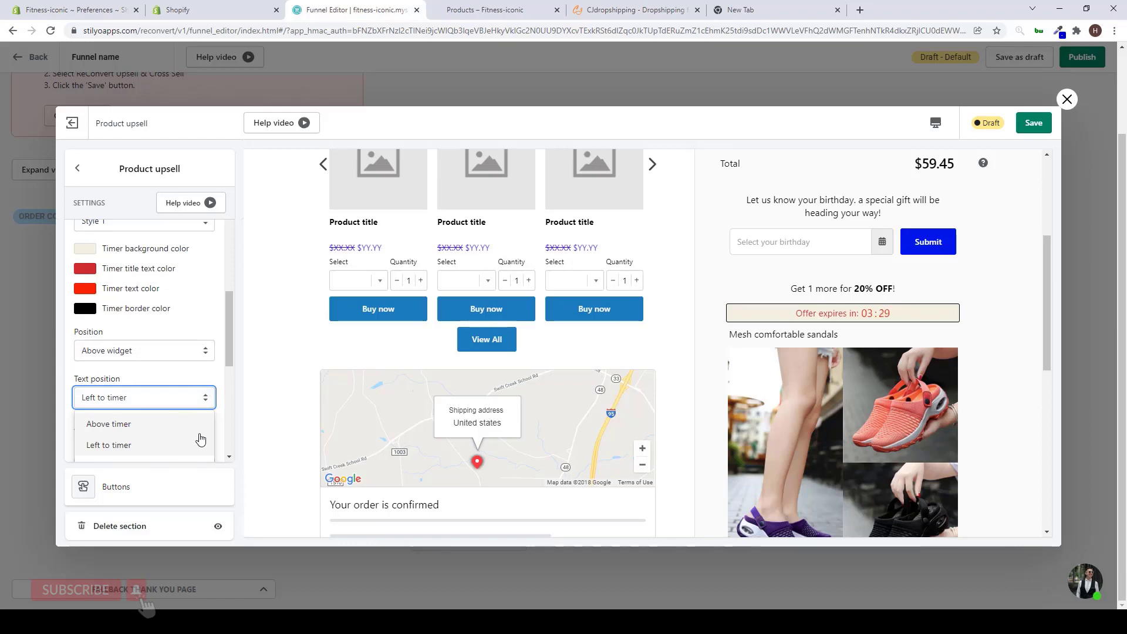
pyautogui.scroll(-2, 167, 426)
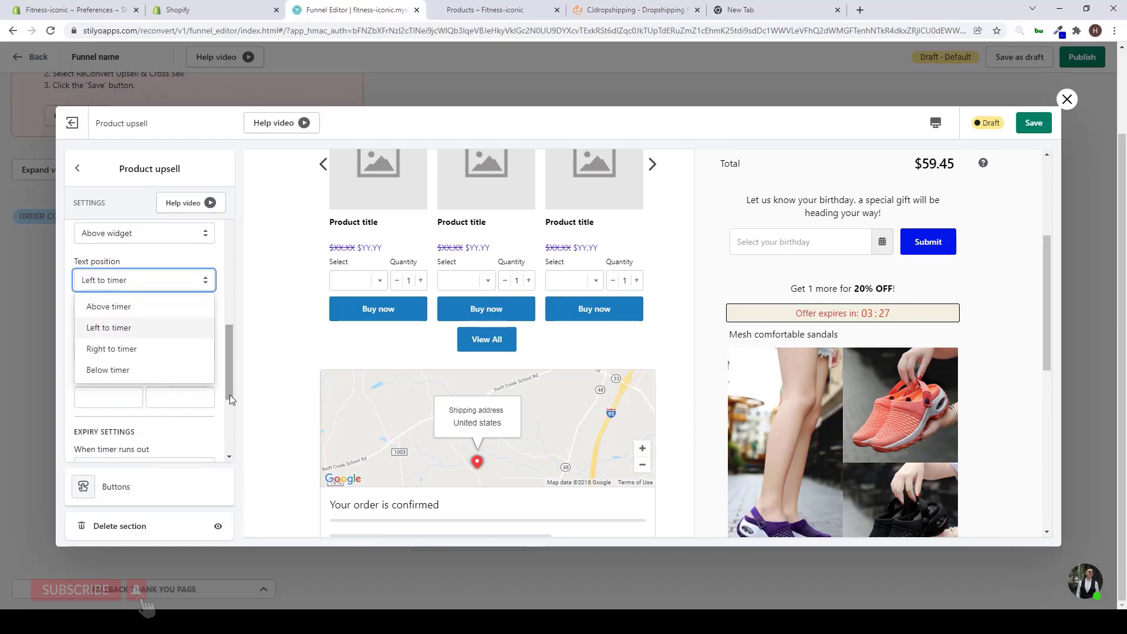
pyautogui.scroll(-2, 199, 434)
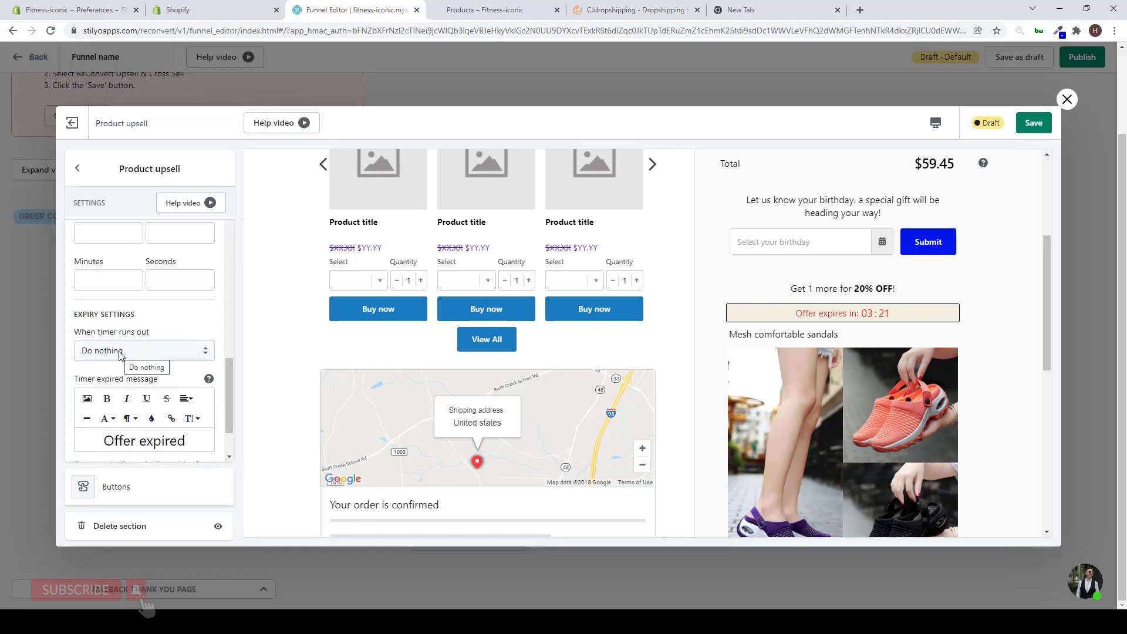
pyautogui.scroll(-1, 122, 356)
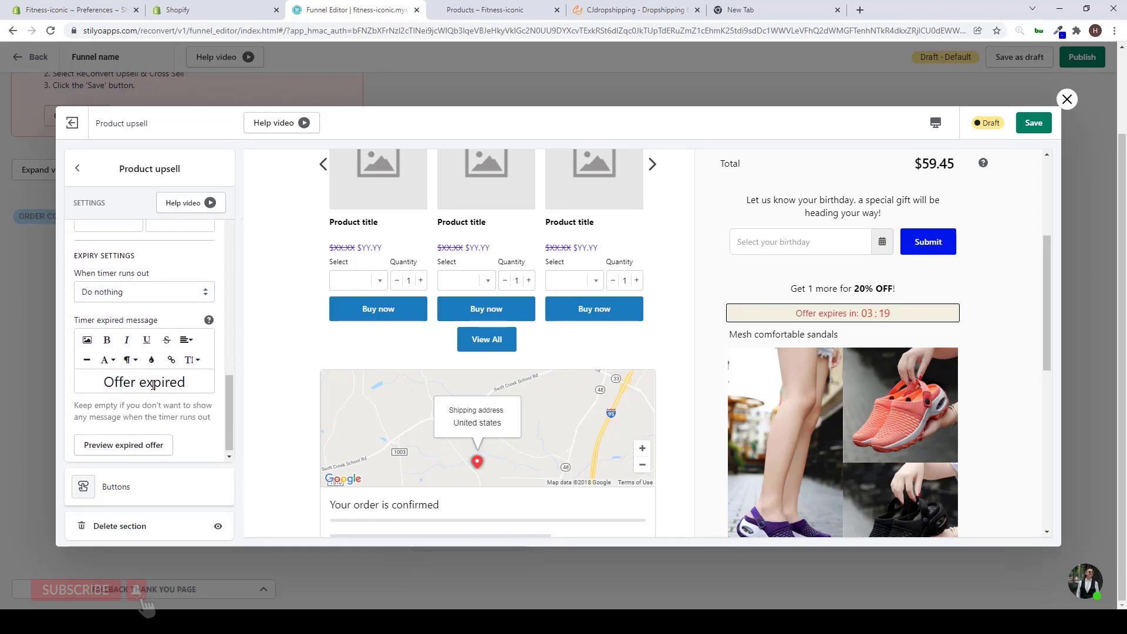
# Step: Check the upsell's buy button settings, save the draft thank you page template and close its editor
pyautogui.click(116, 486)
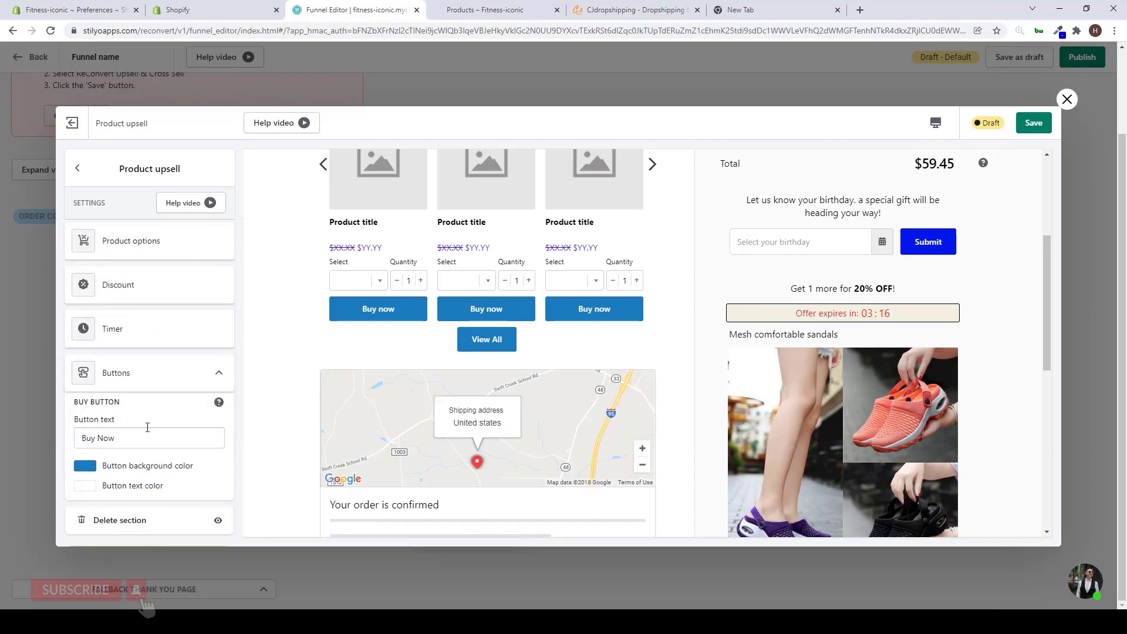
pyautogui.click(1034, 122)
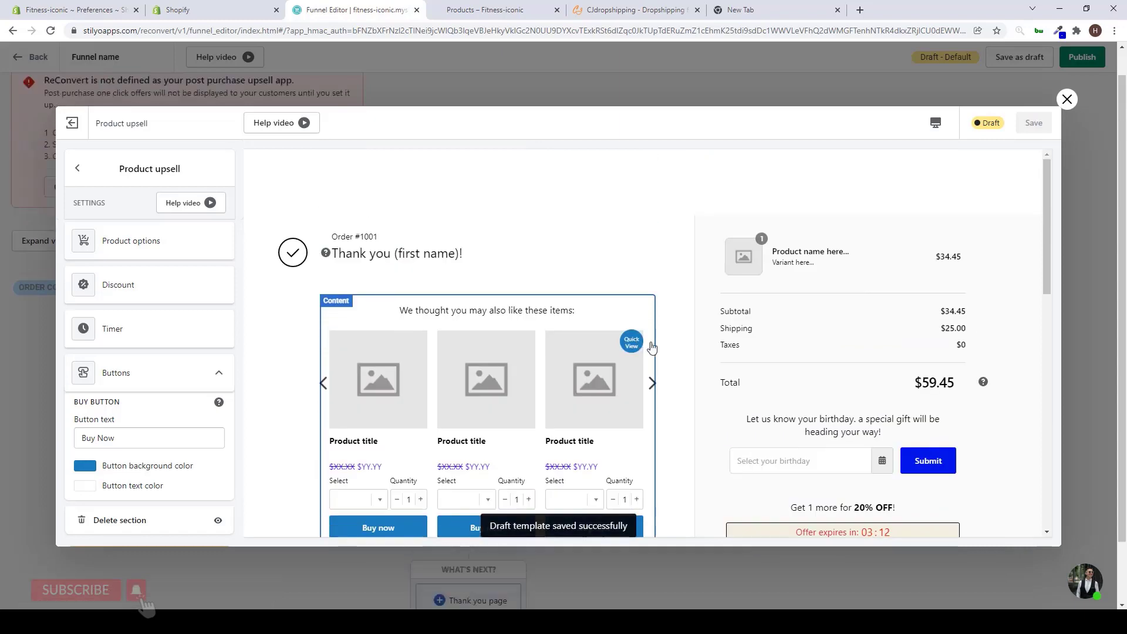
pyautogui.click(1067, 100)
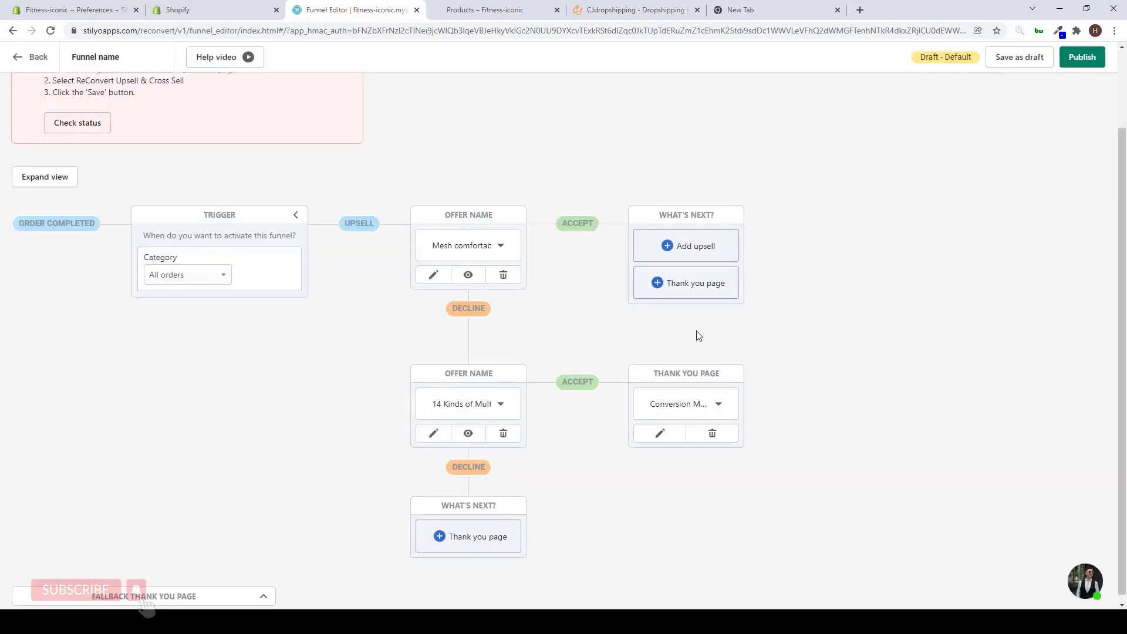